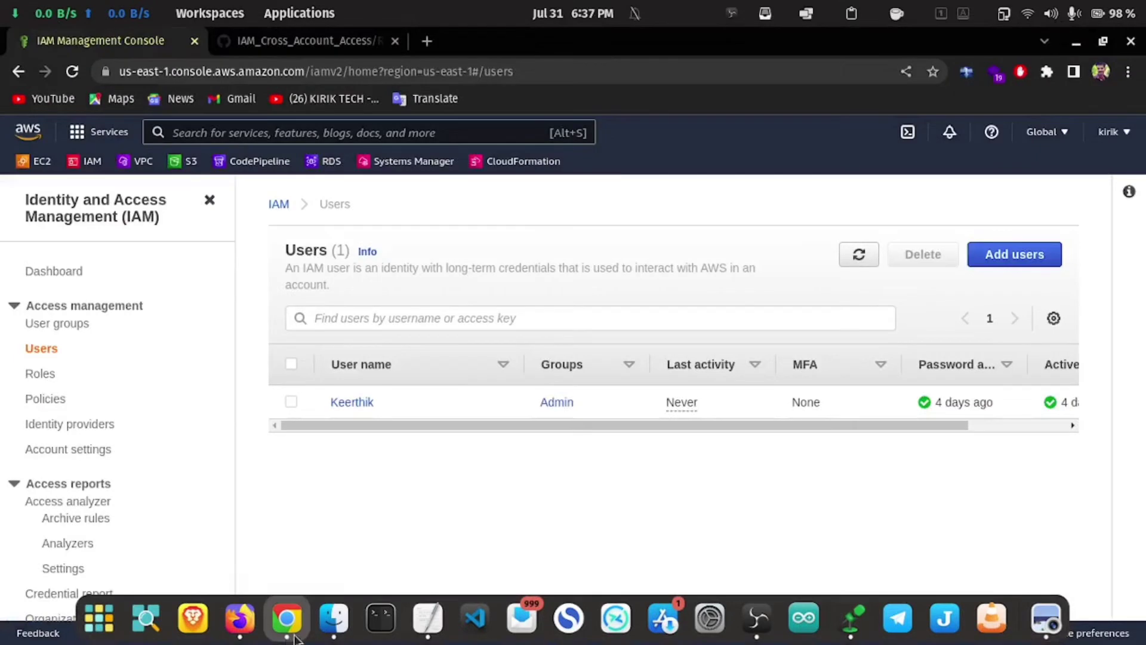
Review the IAM Cross Account Access diagram in the image viewer and return to the IAM console in Chrome
{"action": "mouse_move", "coordinate": [269, 638]}
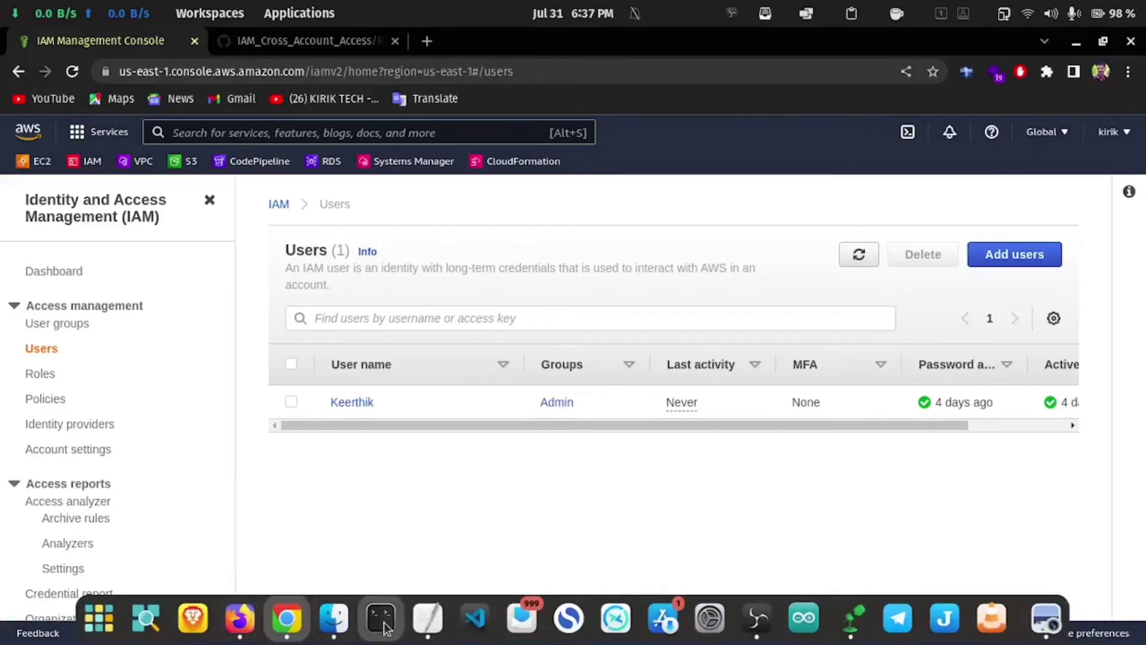
{"action": "left_click", "coordinate": [1046, 620]}
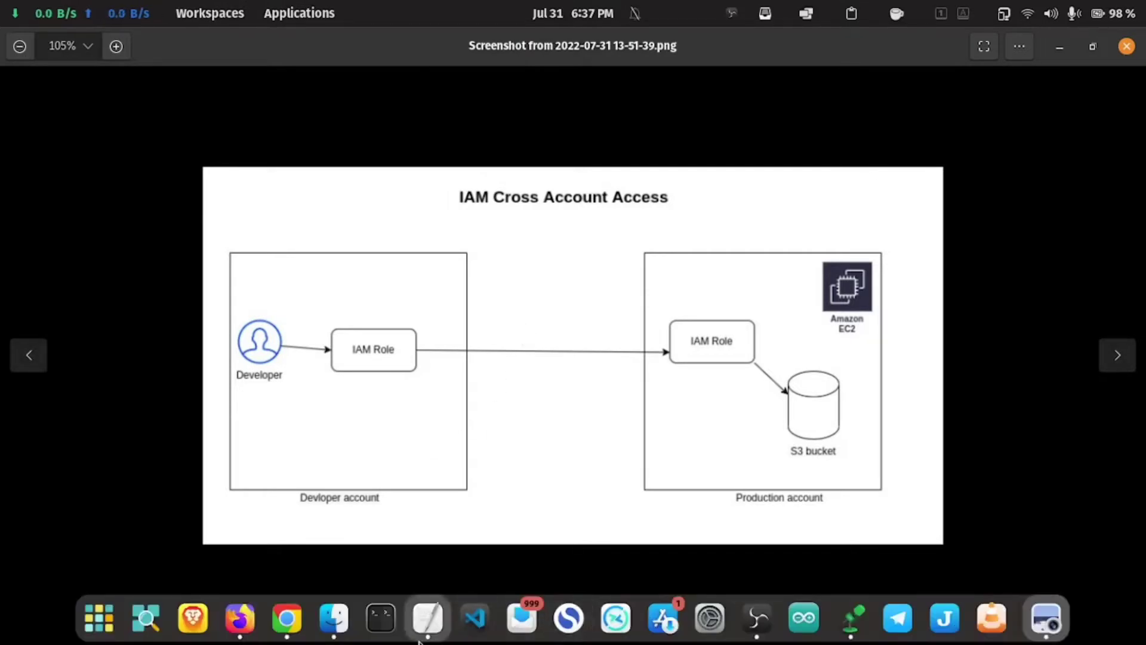
{"action": "left_click", "coordinate": [289, 621]}
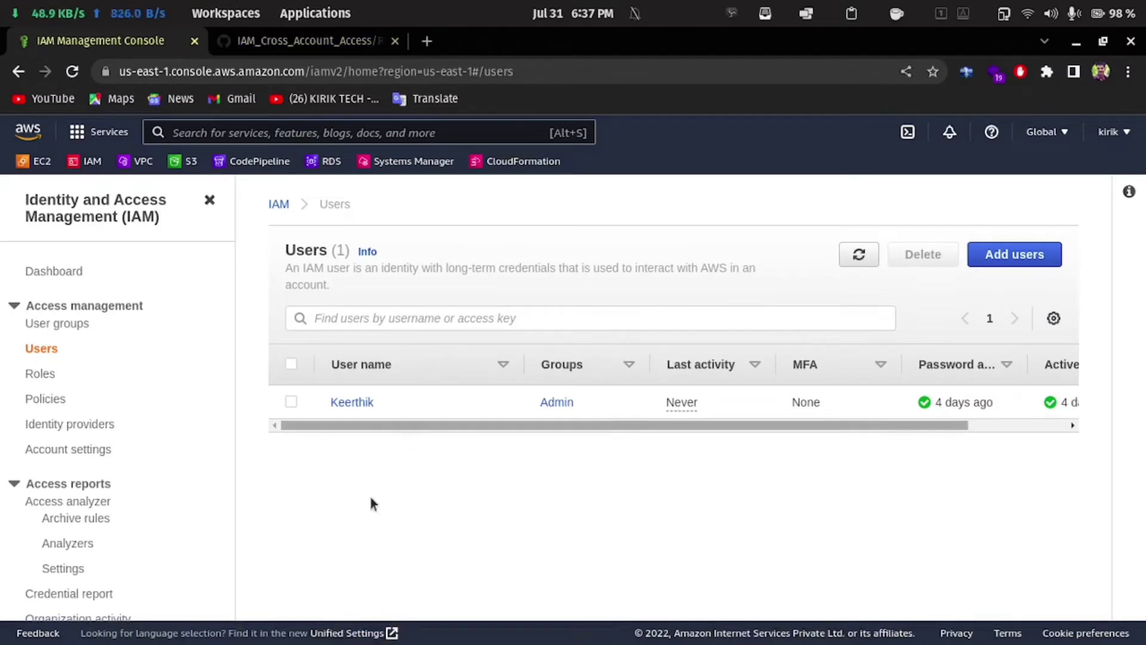
Switch to the production account's console in Firefox, check its IAM roles list, and bring up the Amazon S3 page
{"action": "mouse_move", "coordinate": [334, 643]}
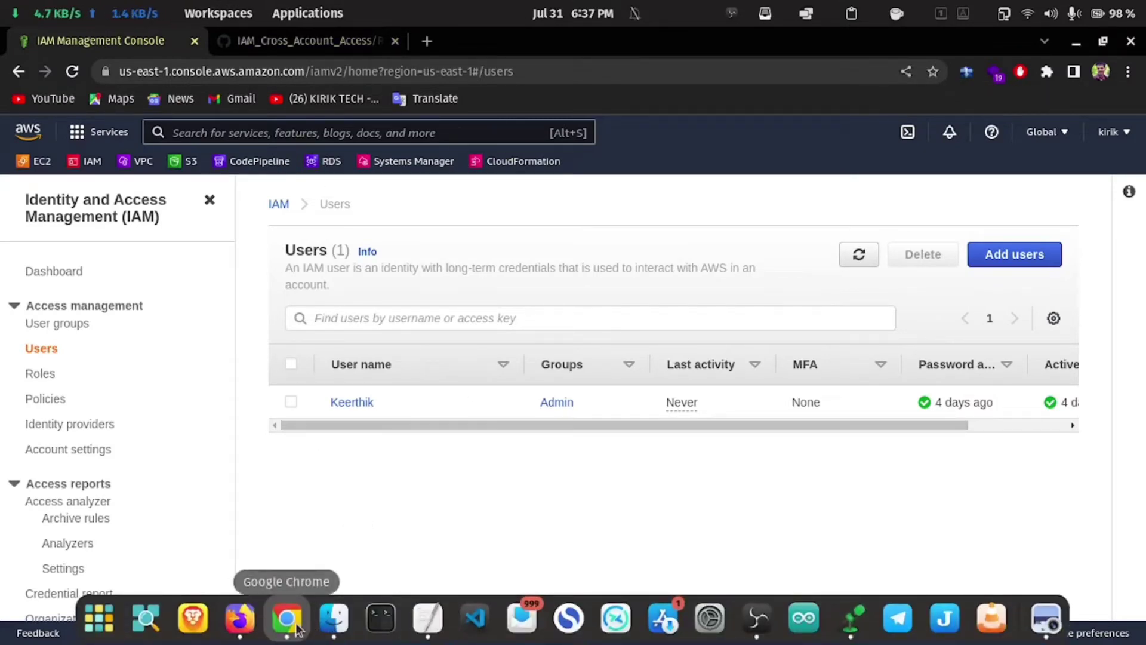
{"action": "left_click", "coordinate": [236, 631]}
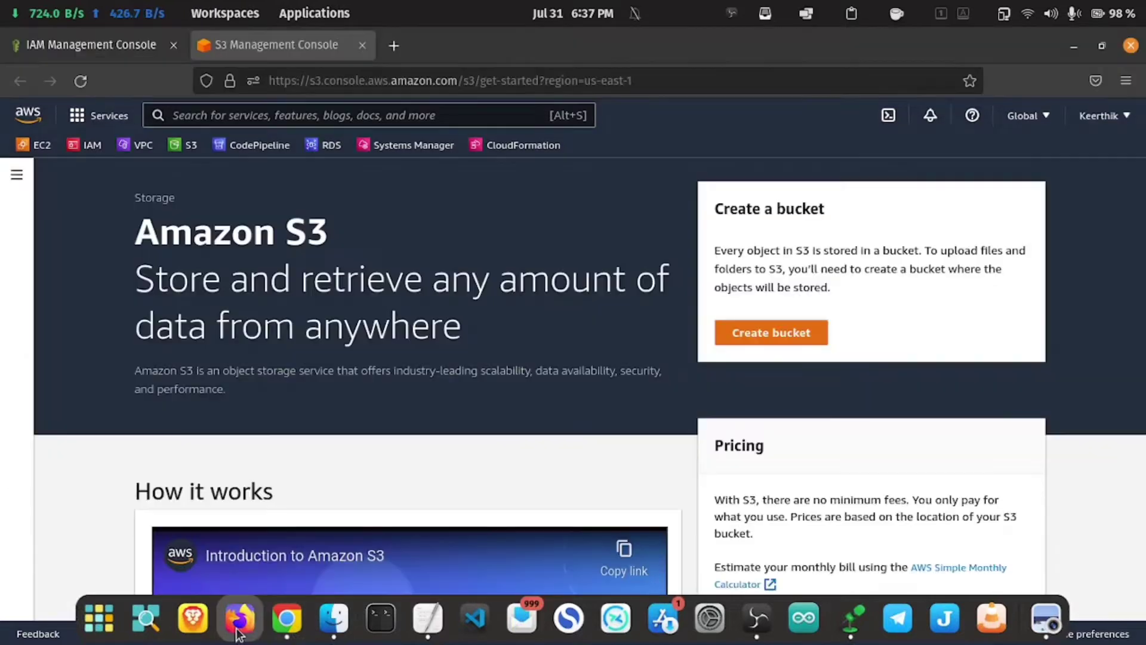
{"action": "left_click", "coordinate": [115, 48]}
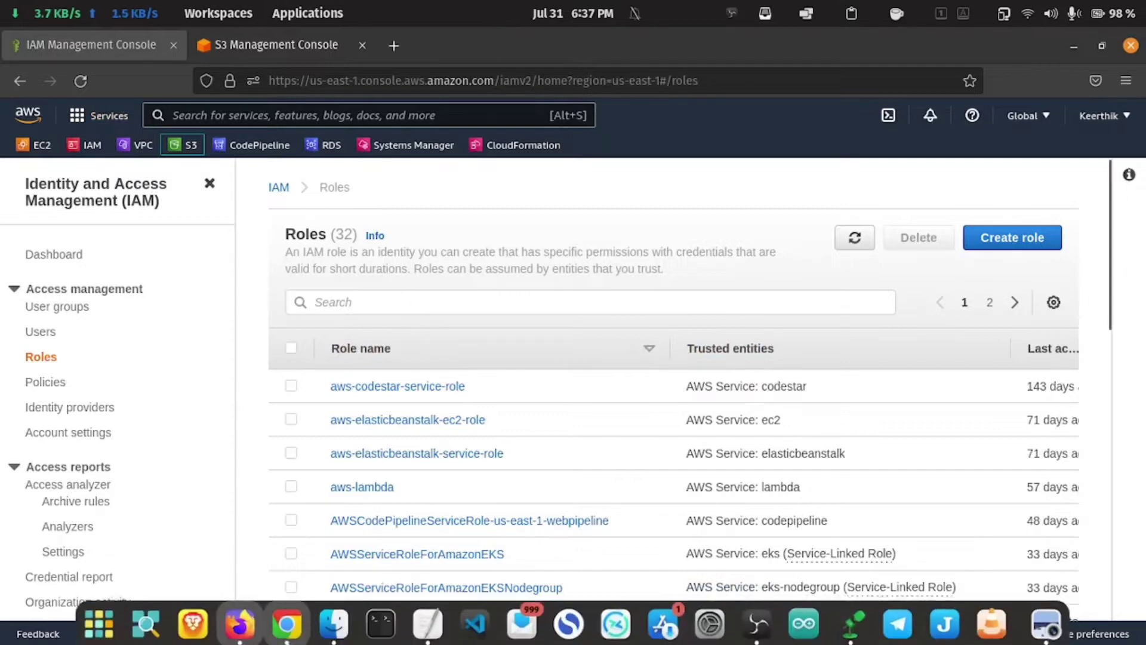
{"action": "left_click", "coordinate": [208, 45]}
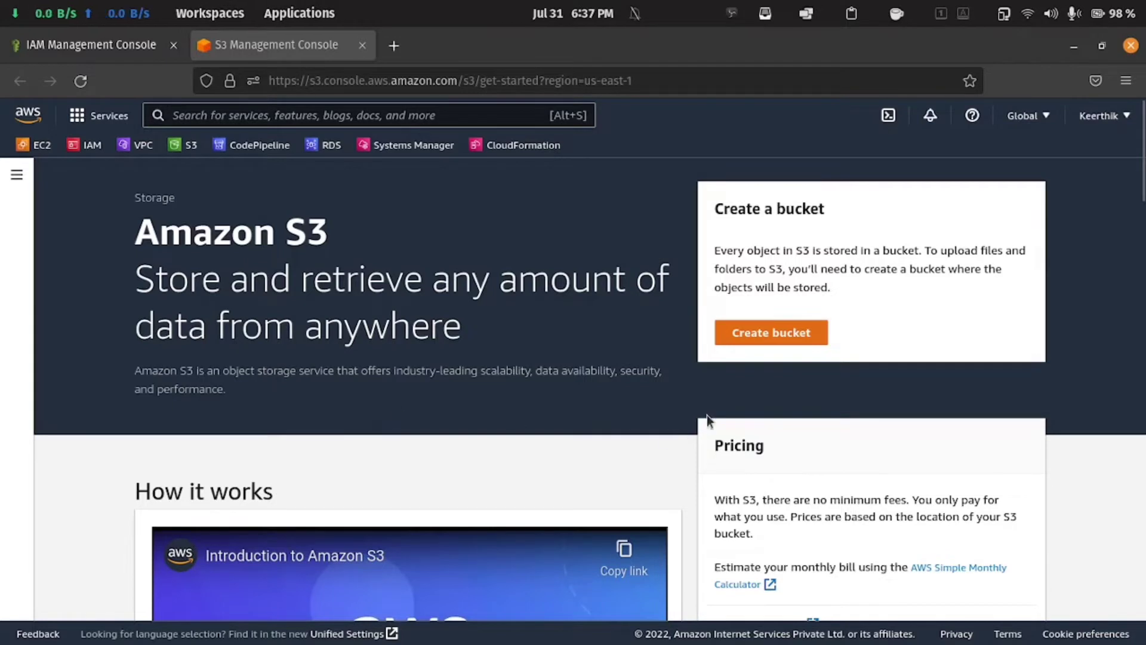
Create an S3 bucket named project-001-production with the default settings
{"action": "left_click", "coordinate": [772, 334]}
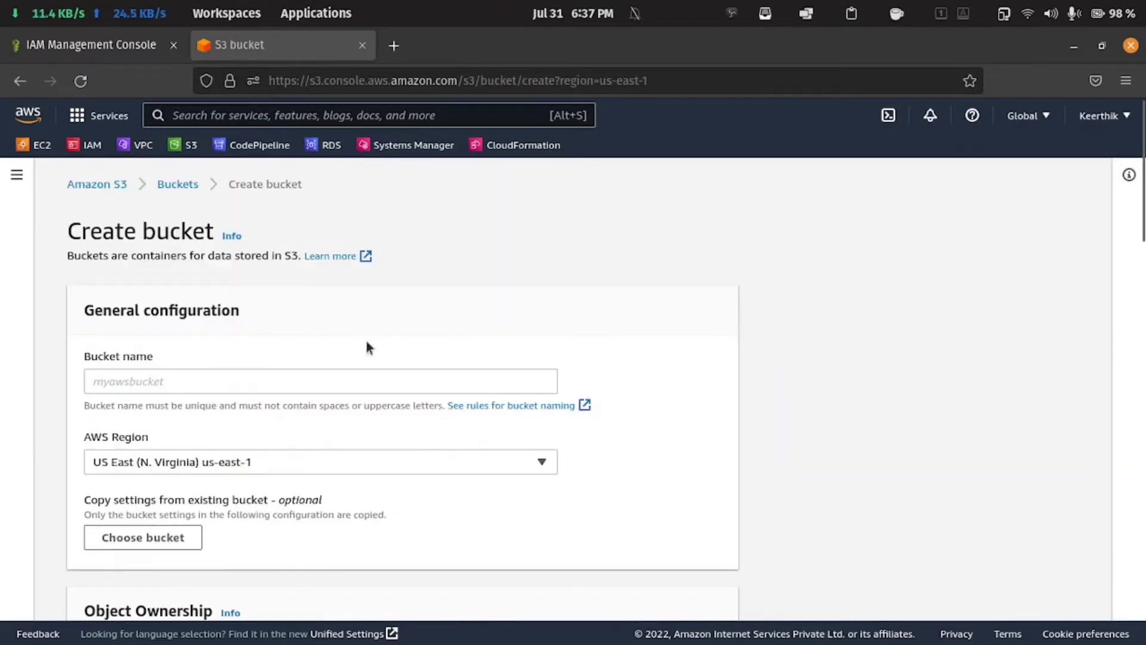
{"action": "left_click", "coordinate": [260, 377]}
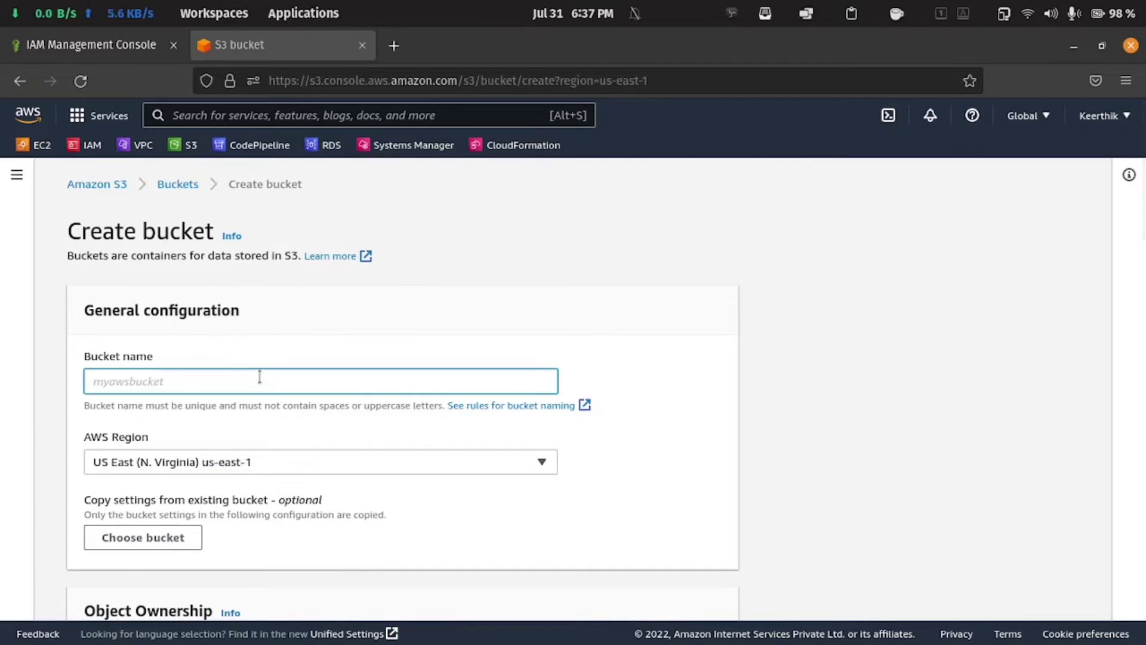
{"action": "type", "text": "project-001-"}
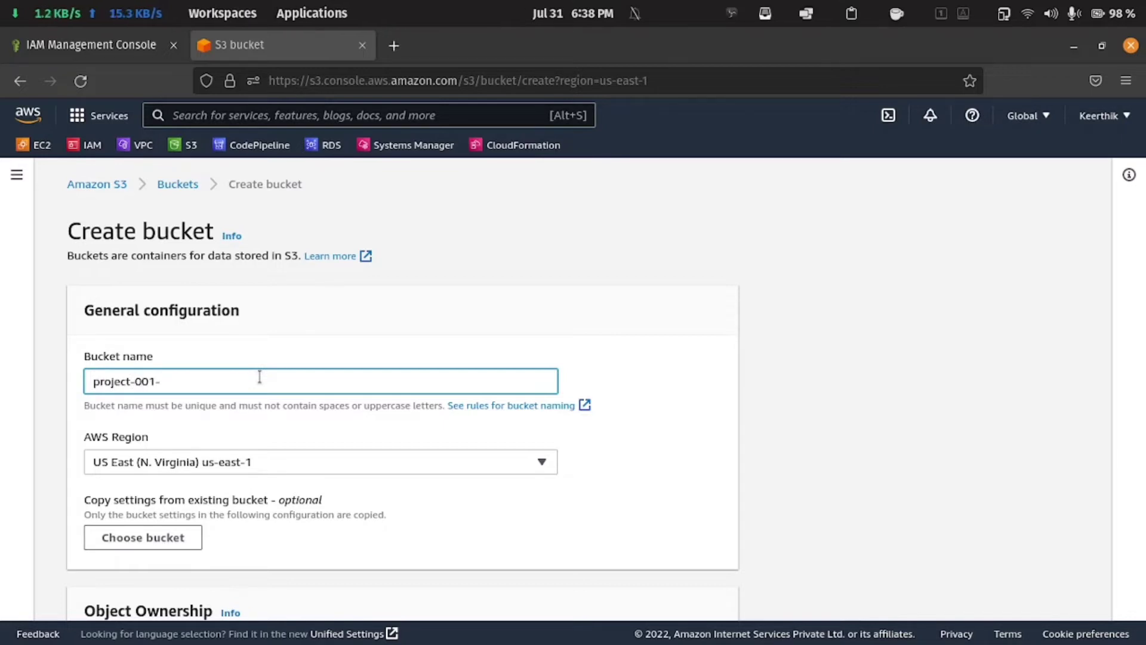
{"action": "type", "text": "production"}
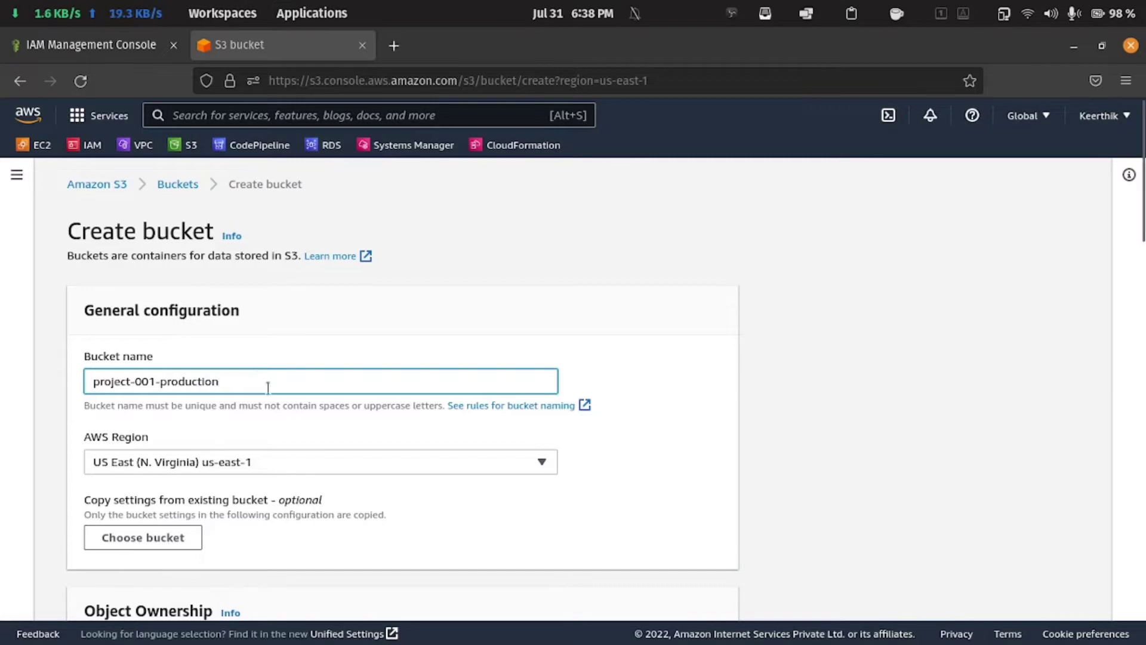
{"action": "scroll", "coordinate": [317, 417], "scroll_direction": "down", "scroll_amount": 10}
{"action": "scroll", "coordinate": [371, 416], "scroll_direction": "down", "scroll_amount": 15}
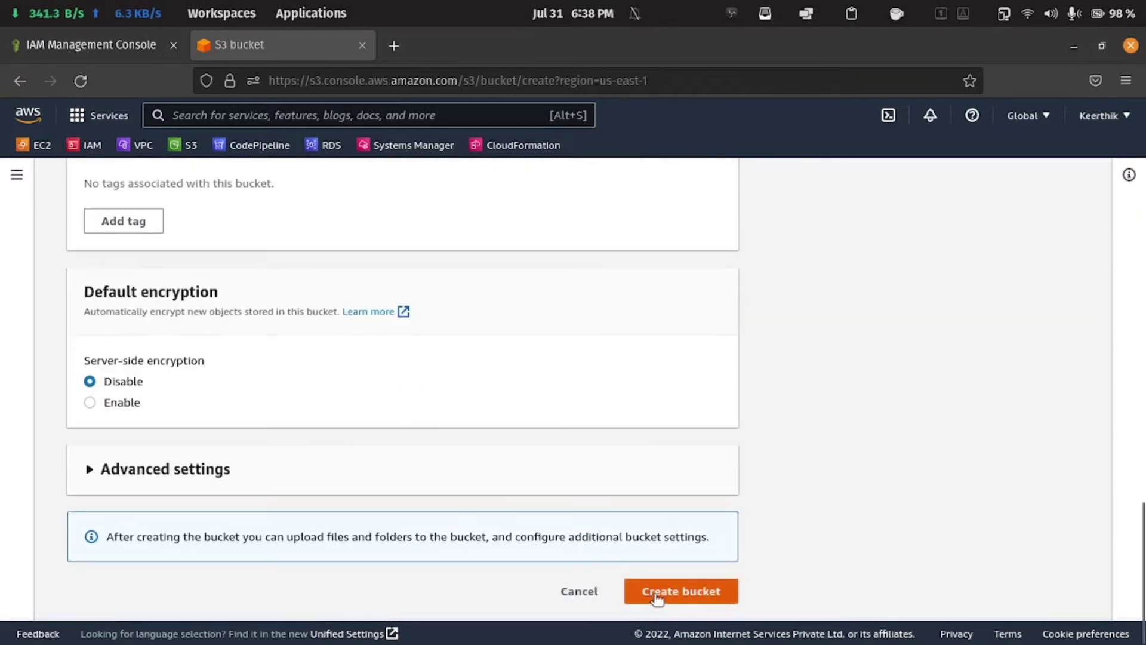
{"action": "left_click", "coordinate": [656, 597]}
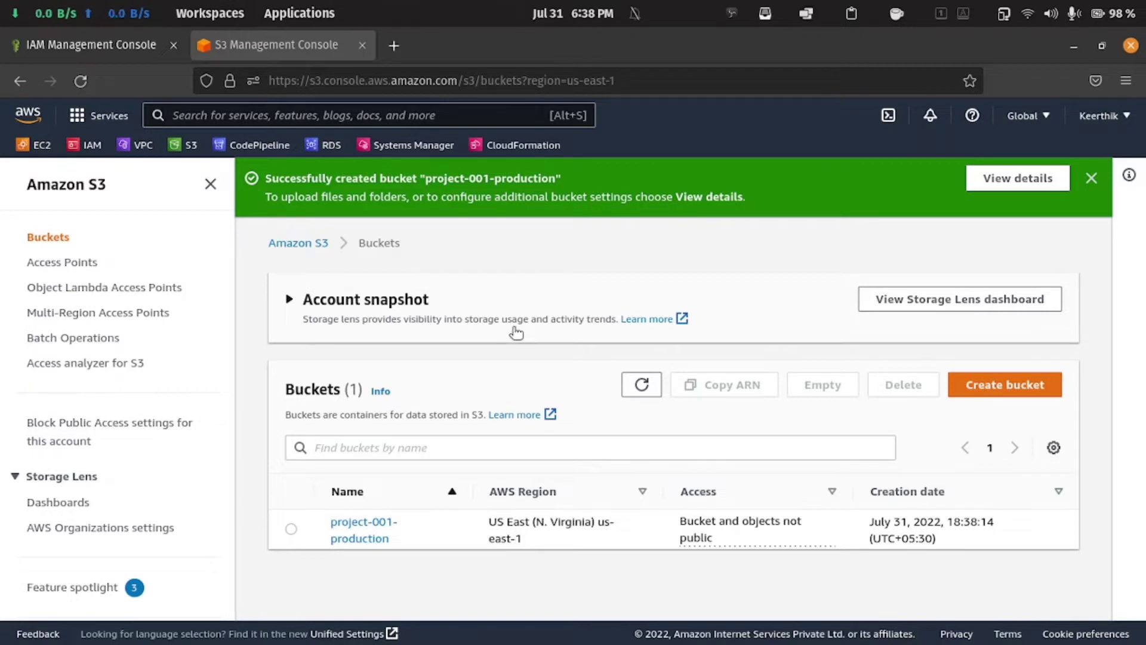
Switch to Chrome and look over the introduction and first steps of the IAM_Cross_Account_Access README on GitHub
{"action": "mouse_move", "coordinate": [317, 640]}
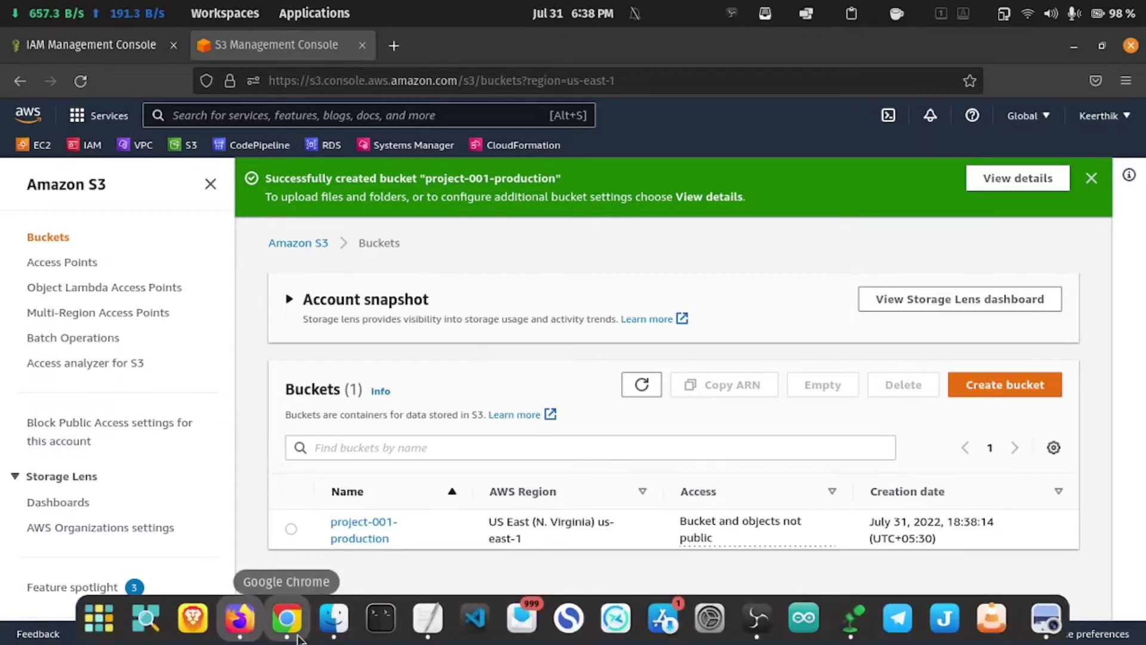
{"action": "left_click", "coordinate": [286, 618]}
{"action": "left_click", "coordinate": [341, 41]}
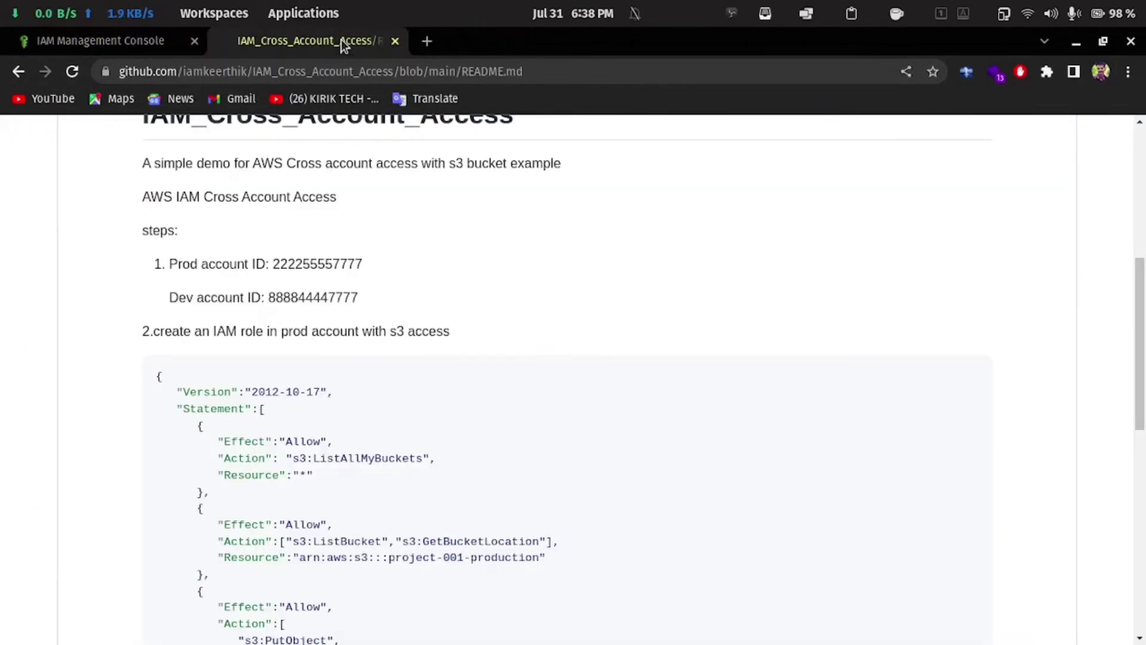
{"action": "scroll", "coordinate": [582, 323], "scroll_direction": "up", "scroll_amount": 5}
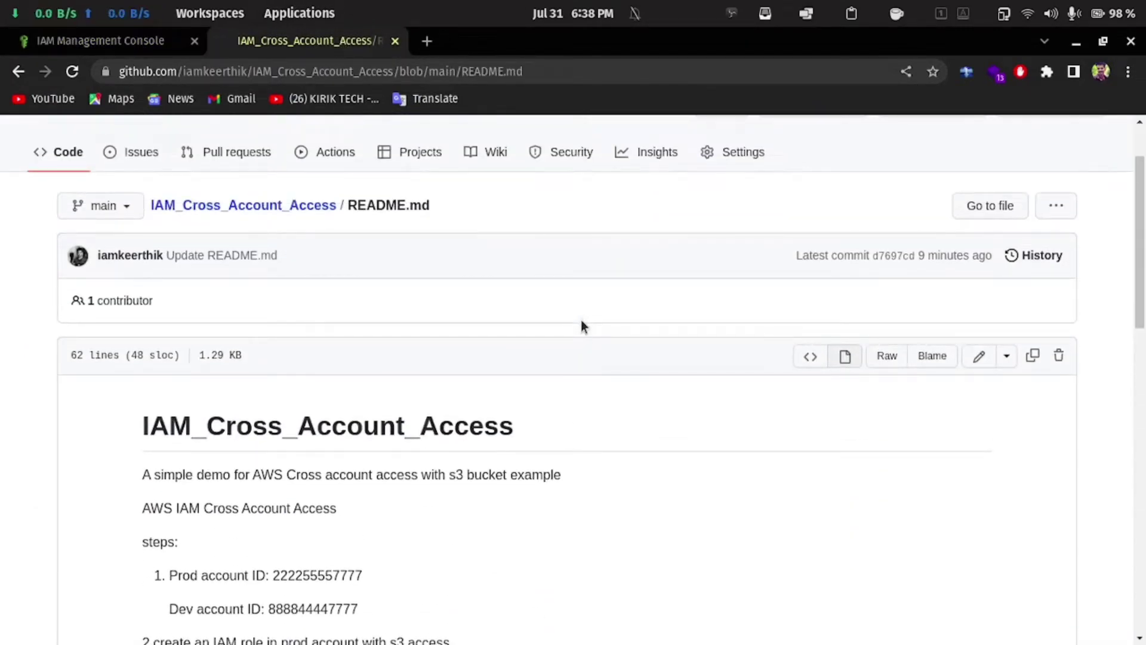
{"action": "scroll", "coordinate": [545, 333], "scroll_direction": "down", "scroll_amount": 3}
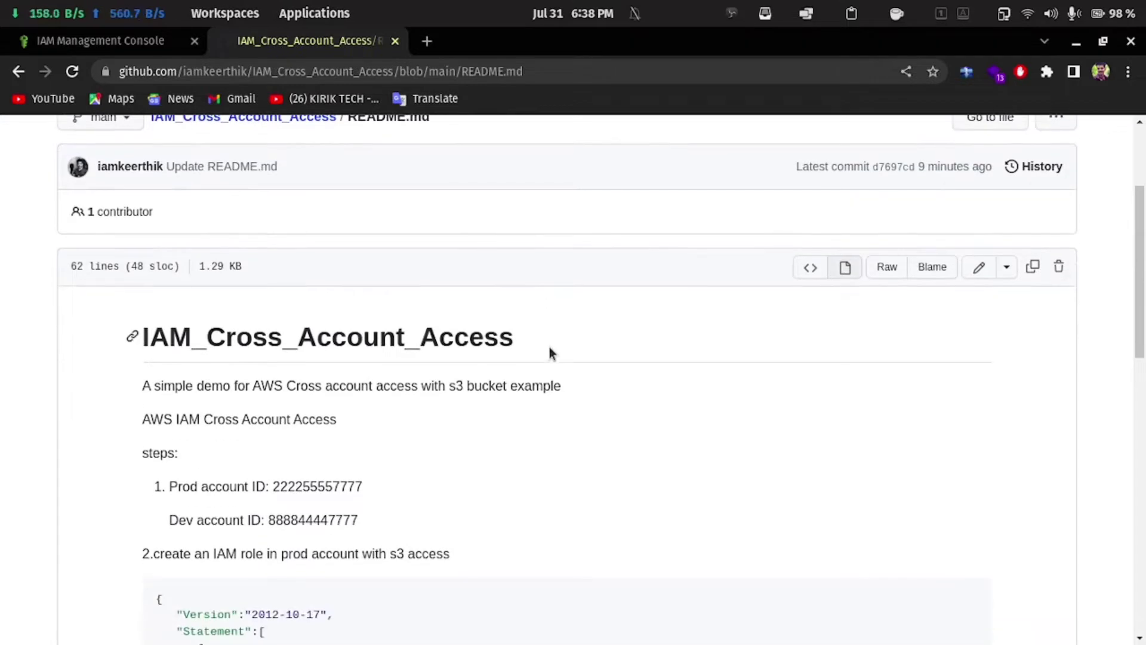
Check the cross-account architecture diagram in the image viewer again and return to the README in Chrome
{"action": "mouse_move", "coordinate": [521, 633]}
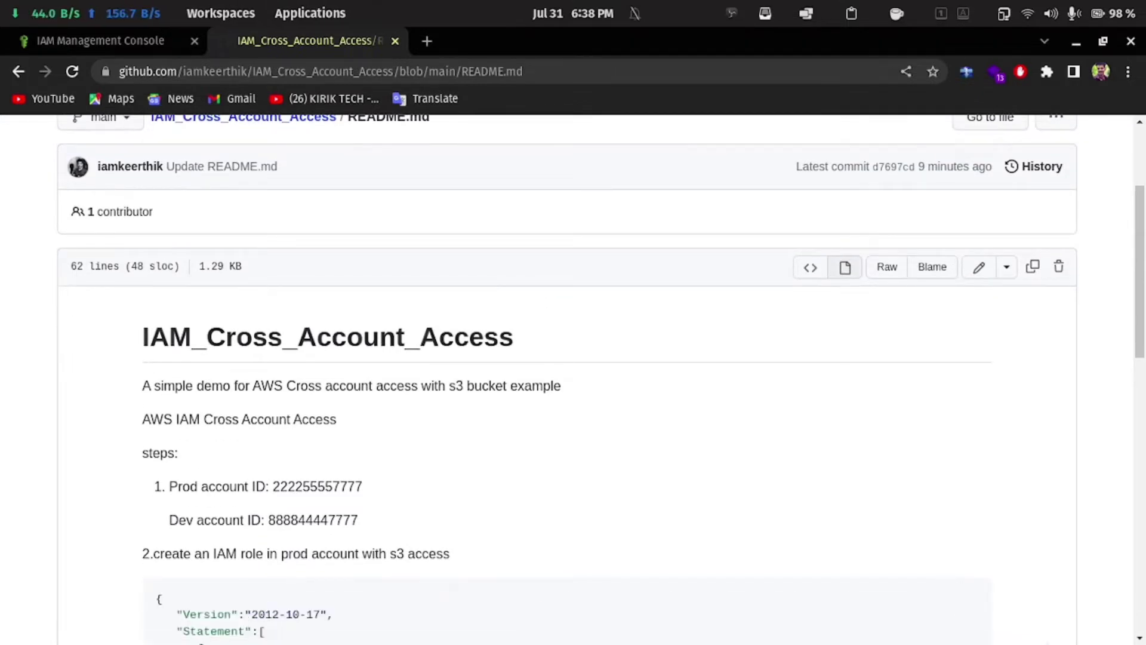
{"action": "left_click", "coordinate": [1046, 618]}
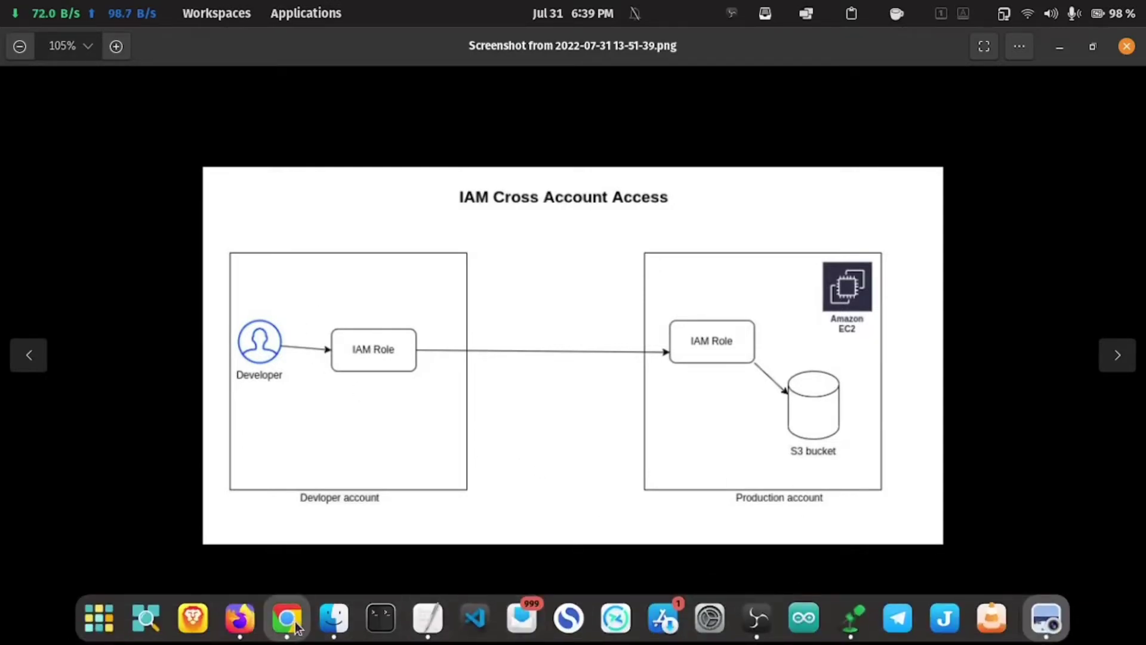
{"action": "left_click", "coordinate": [290, 618]}
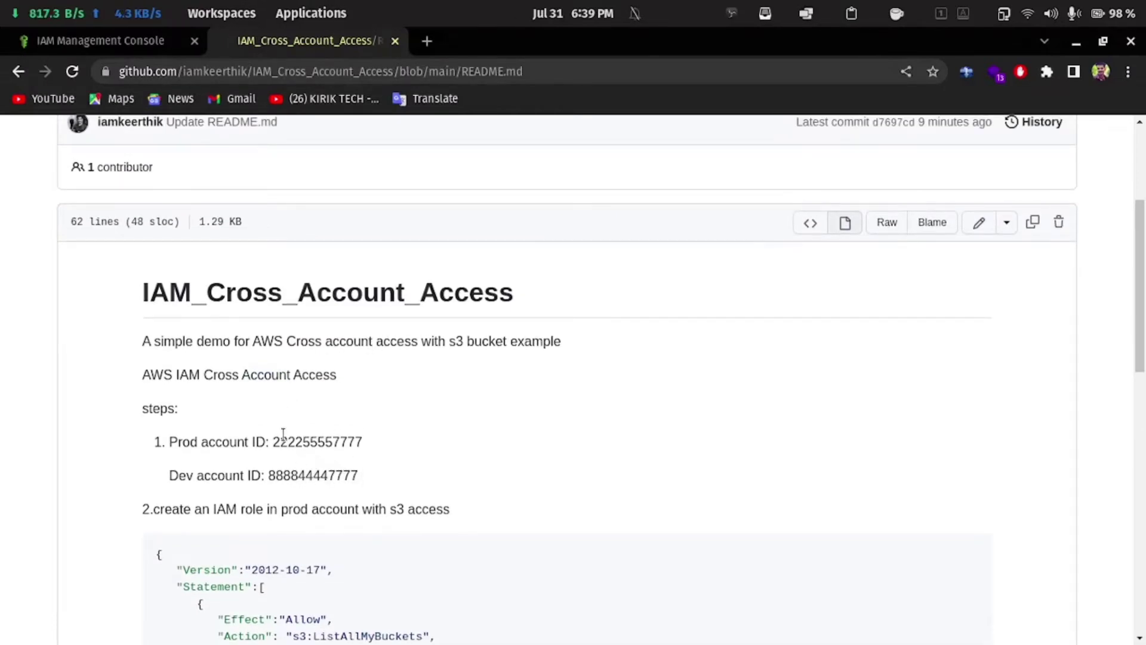
Examine the README's account ID entries and the production role's S3 policy, including its allowed actions and the bucket resource
{"action": "left_click_drag", "start_coordinate": [280, 442], "coordinate": [355, 442]}
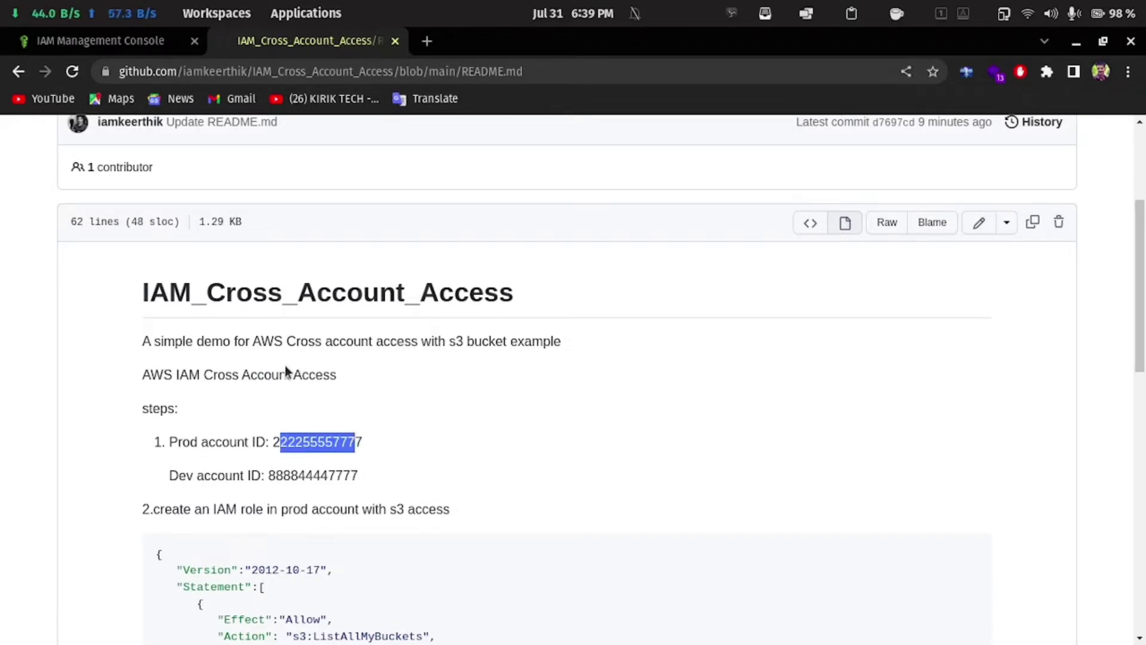
{"action": "scroll", "coordinate": [297, 472], "scroll_direction": "down", "scroll_amount": 3}
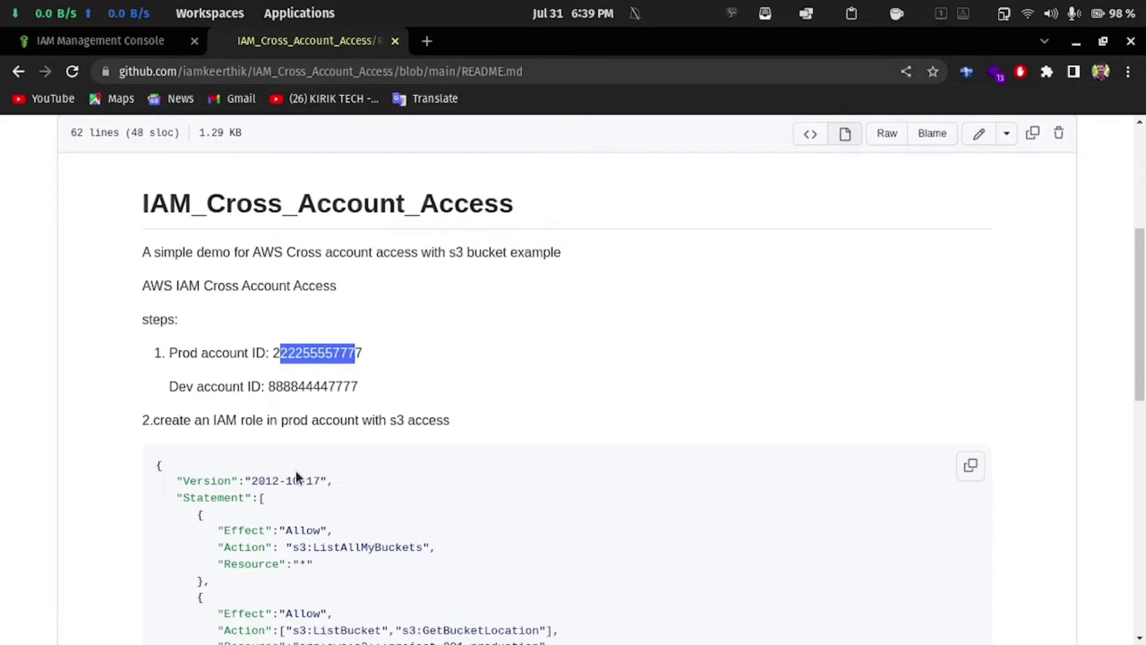
{"action": "scroll", "coordinate": [298, 475], "scroll_direction": "down", "scroll_amount": 3}
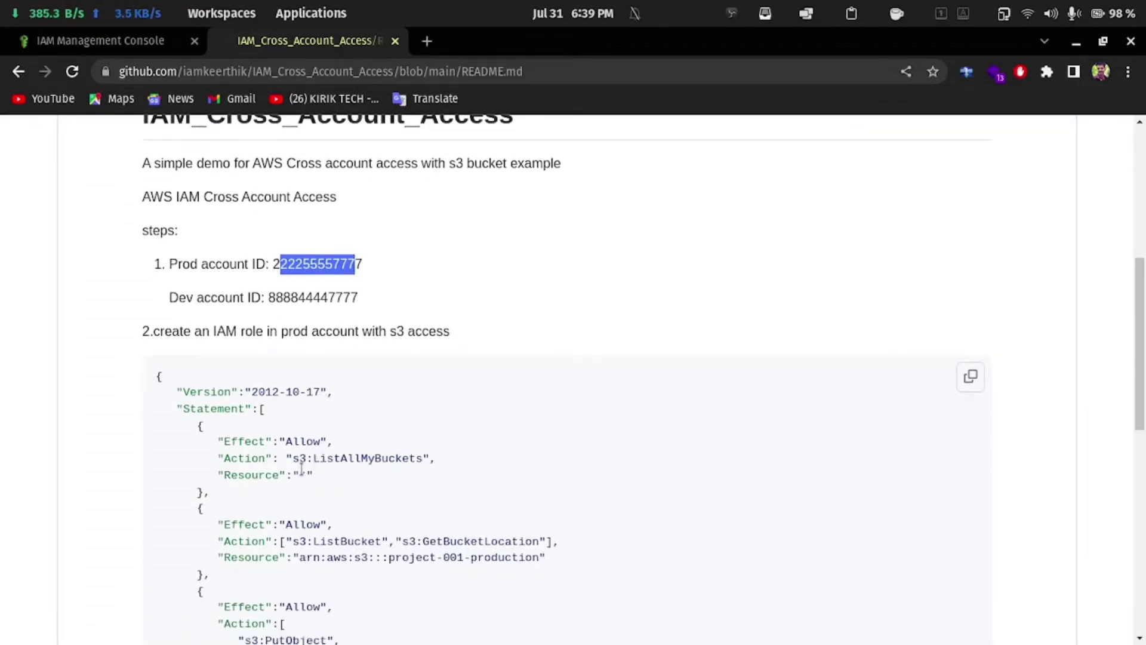
{"action": "scroll", "coordinate": [304, 469], "scroll_direction": "down", "scroll_amount": 3}
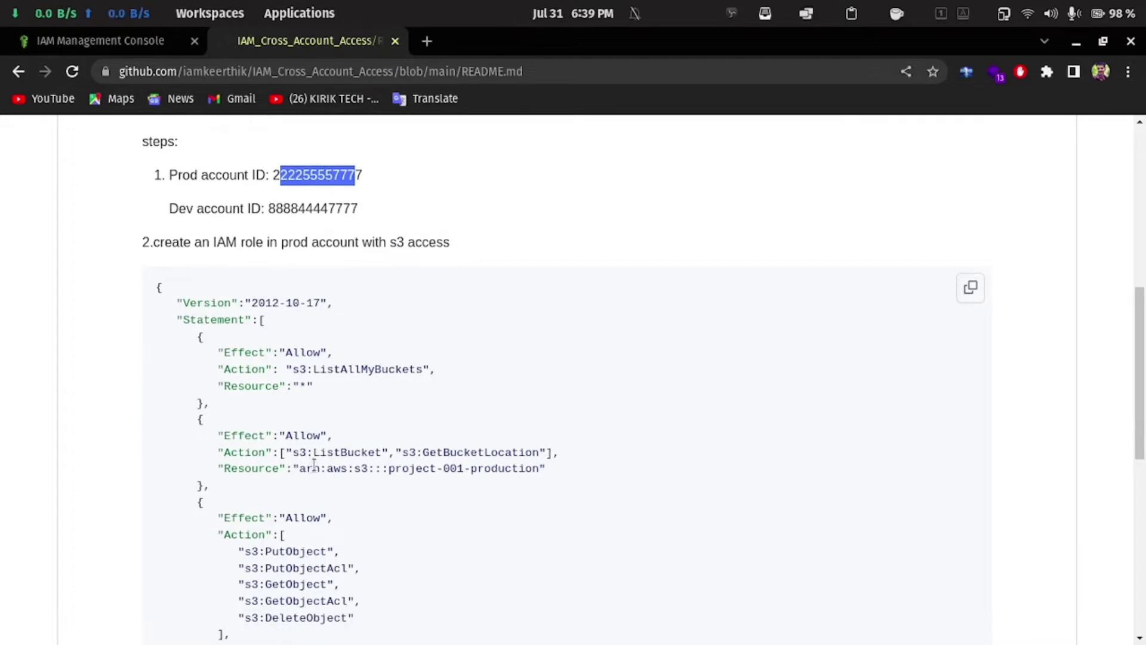
{"action": "left_click_drag", "start_coordinate": [292, 369], "coordinate": [414, 385]}
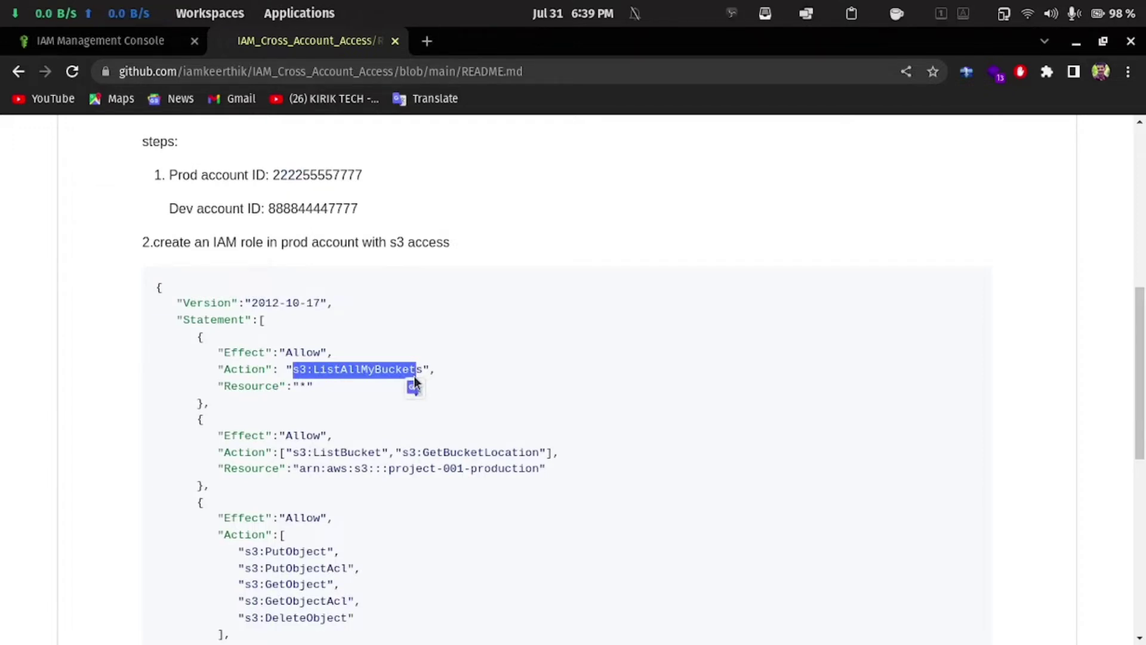
{"action": "scroll", "coordinate": [415, 385], "scroll_direction": "down", "scroll_amount": 3}
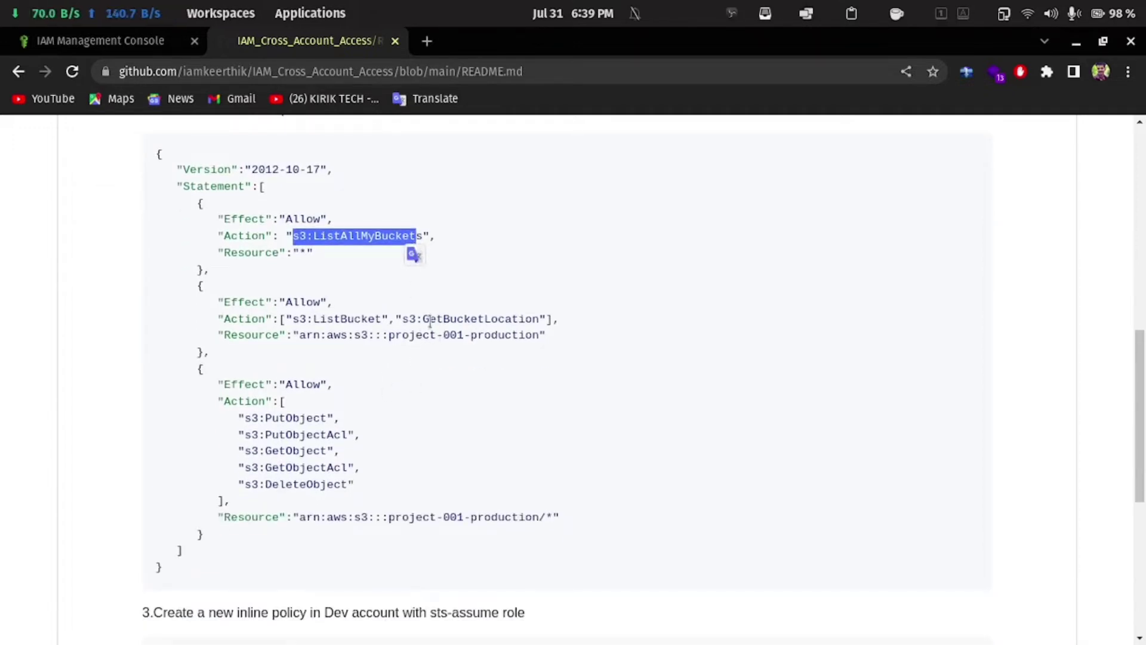
{"action": "left_click_drag", "start_coordinate": [389, 336], "coordinate": [531, 334]}
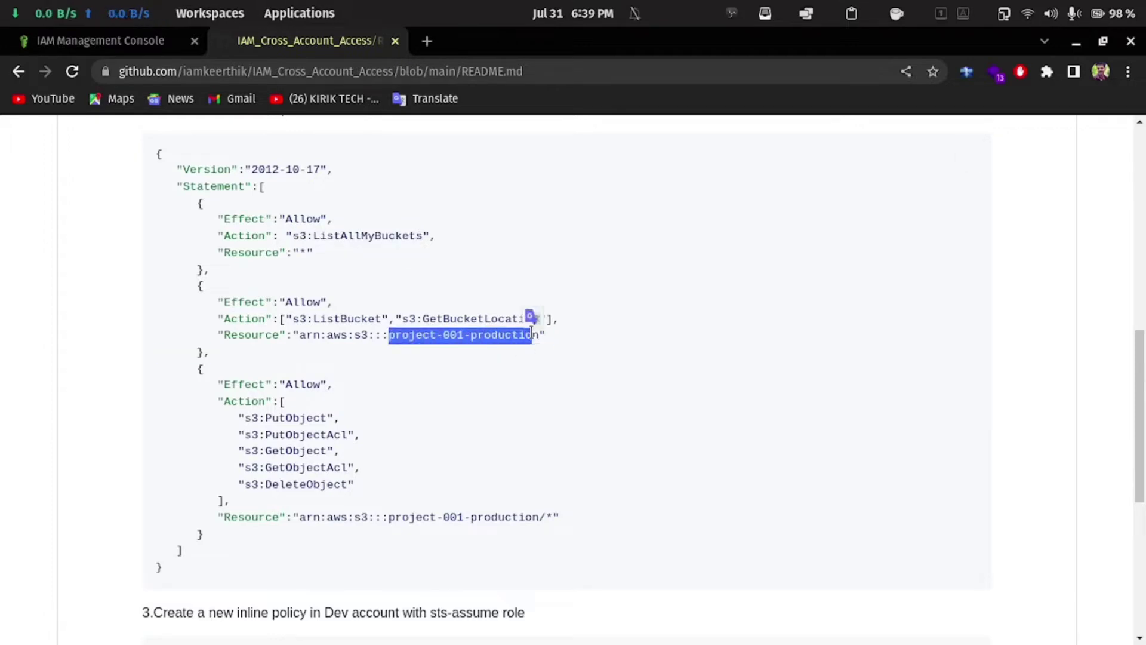
{"action": "scroll", "coordinate": [451, 357], "scroll_direction": "down", "scroll_amount": 3}
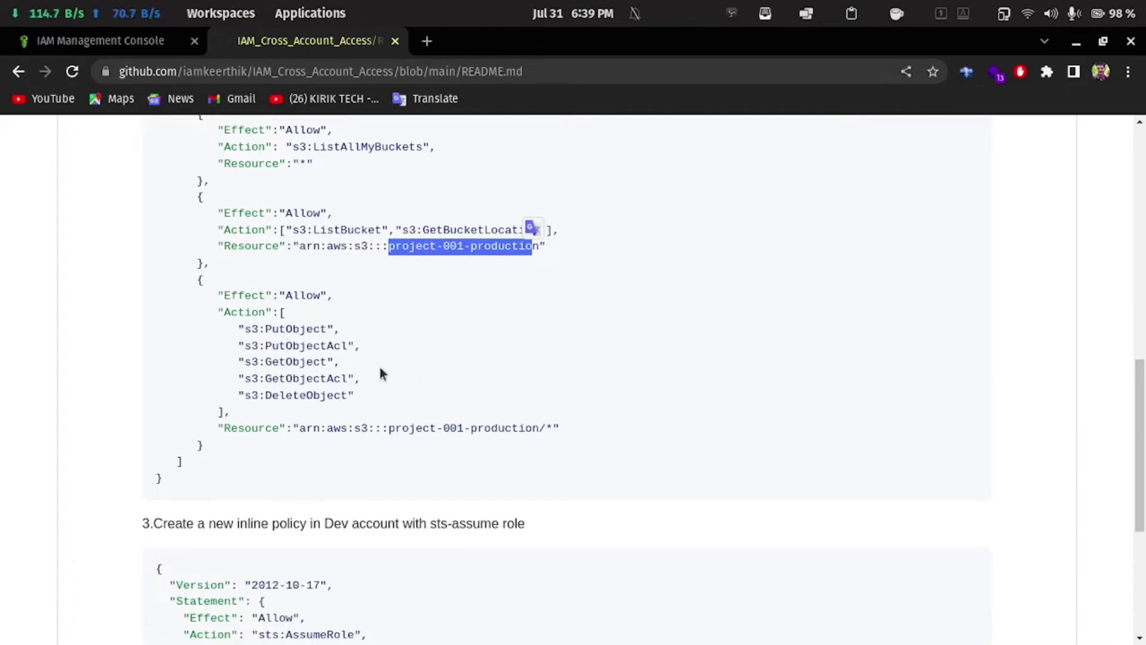
{"action": "left_click_drag", "start_coordinate": [273, 329], "coordinate": [287, 382]}
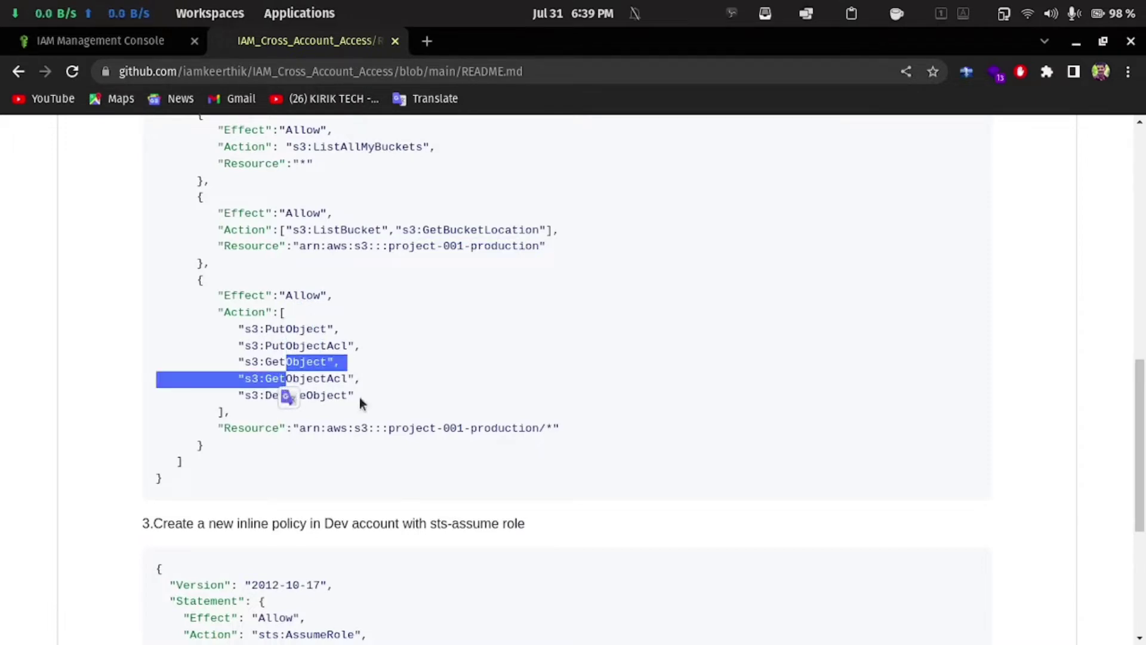
{"action": "left_click", "coordinate": [461, 389]}
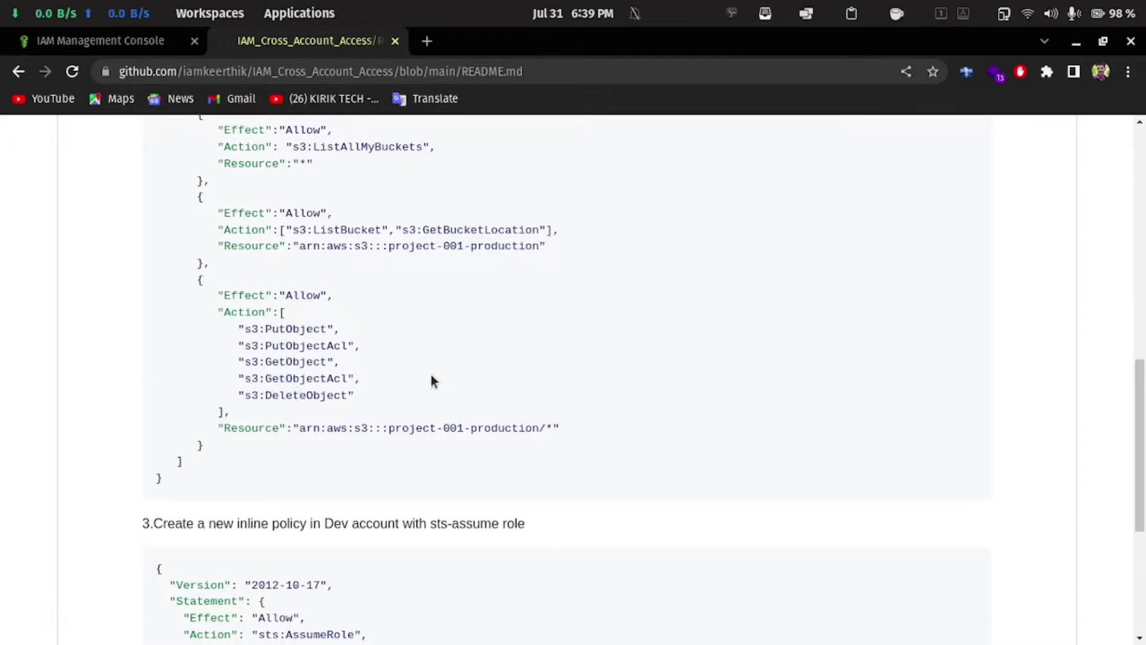
{"action": "scroll", "coordinate": [432, 371], "scroll_direction": "up", "scroll_amount": 3}
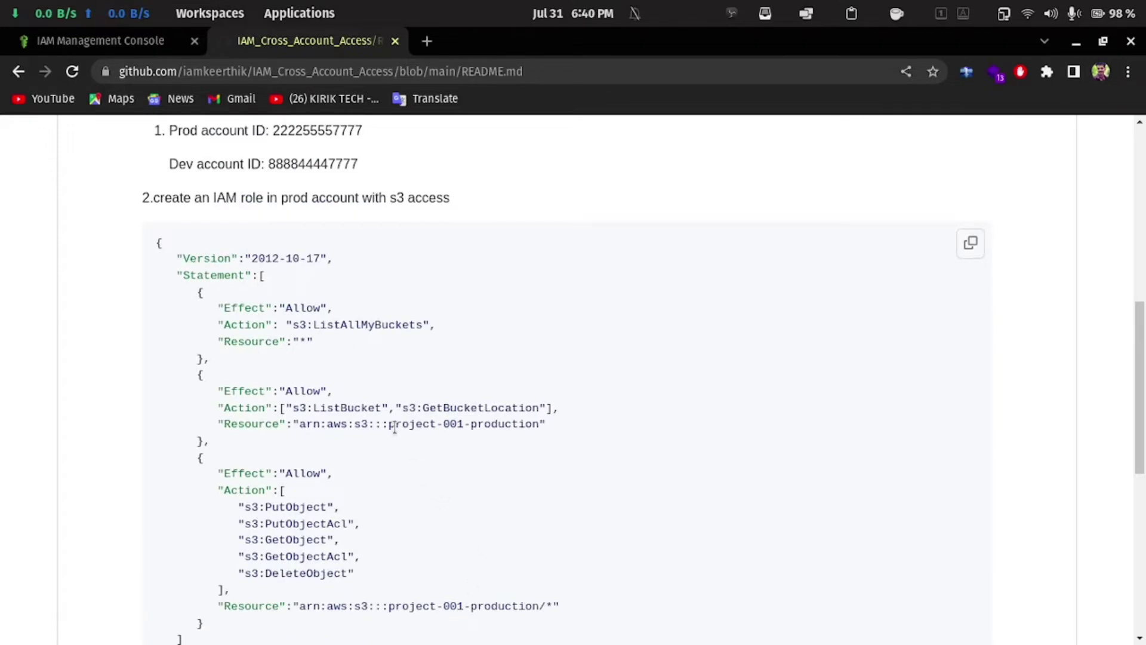
{"action": "left_click_drag", "start_coordinate": [390, 425], "coordinate": [532, 426]}
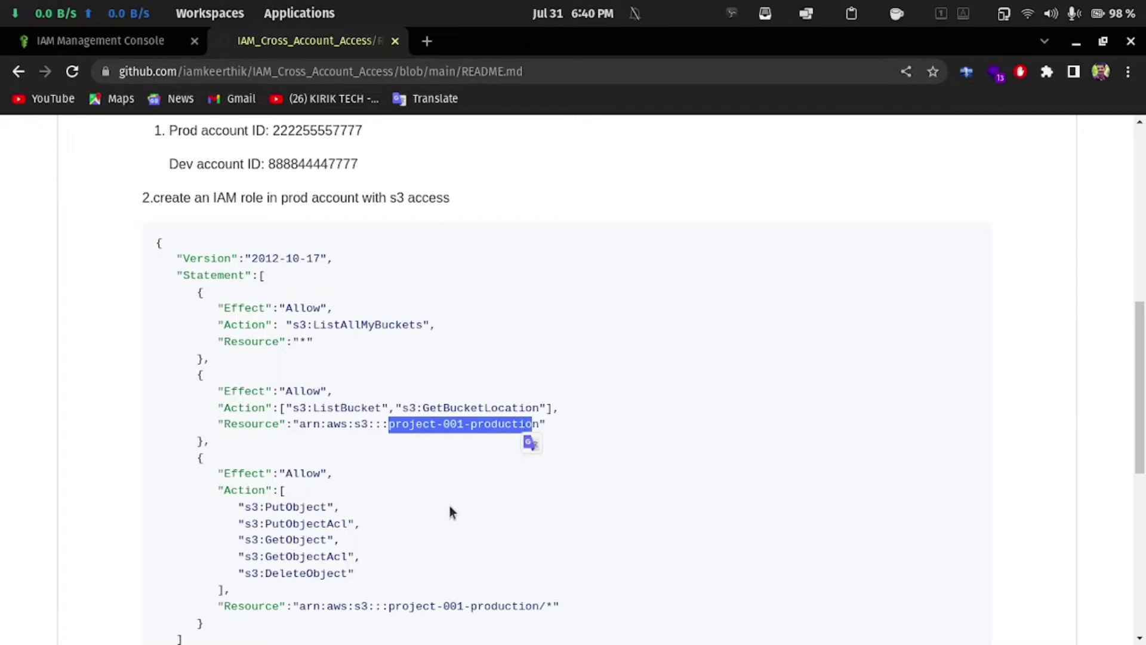
Read the README's remaining steps on the sts:AssumeRole inline policy, the developer user and group, and switching roles
{"action": "scroll", "coordinate": [449, 507], "scroll_direction": "down", "scroll_amount": 5}
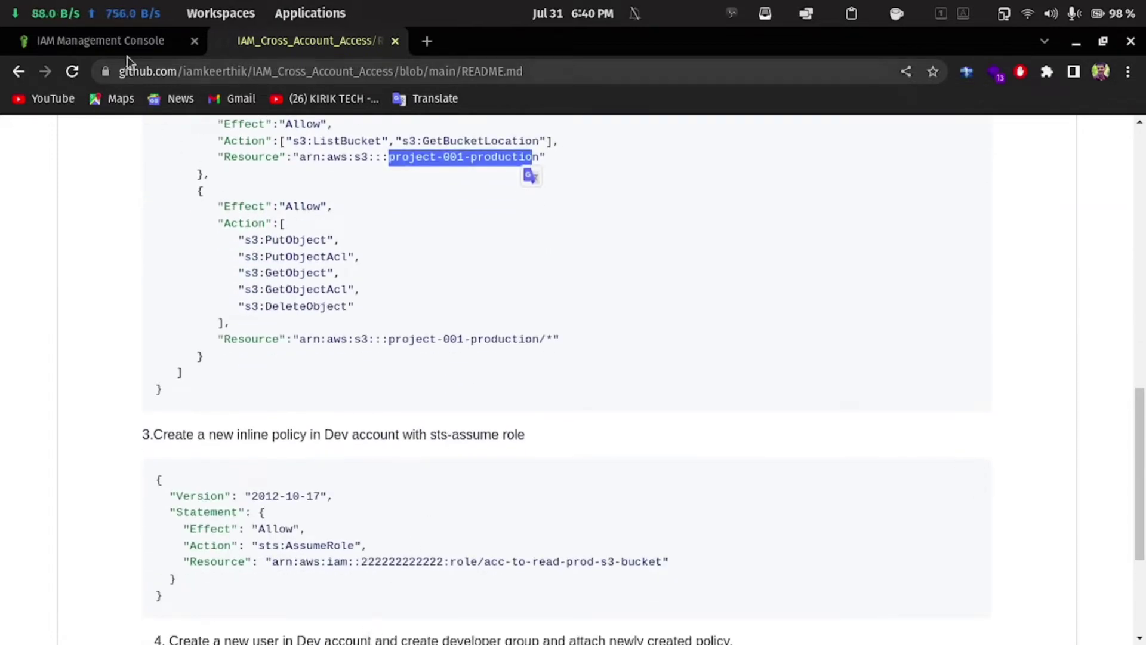
{"action": "left_click", "coordinate": [119, 43]}
{"action": "left_click", "coordinate": [308, 41]}
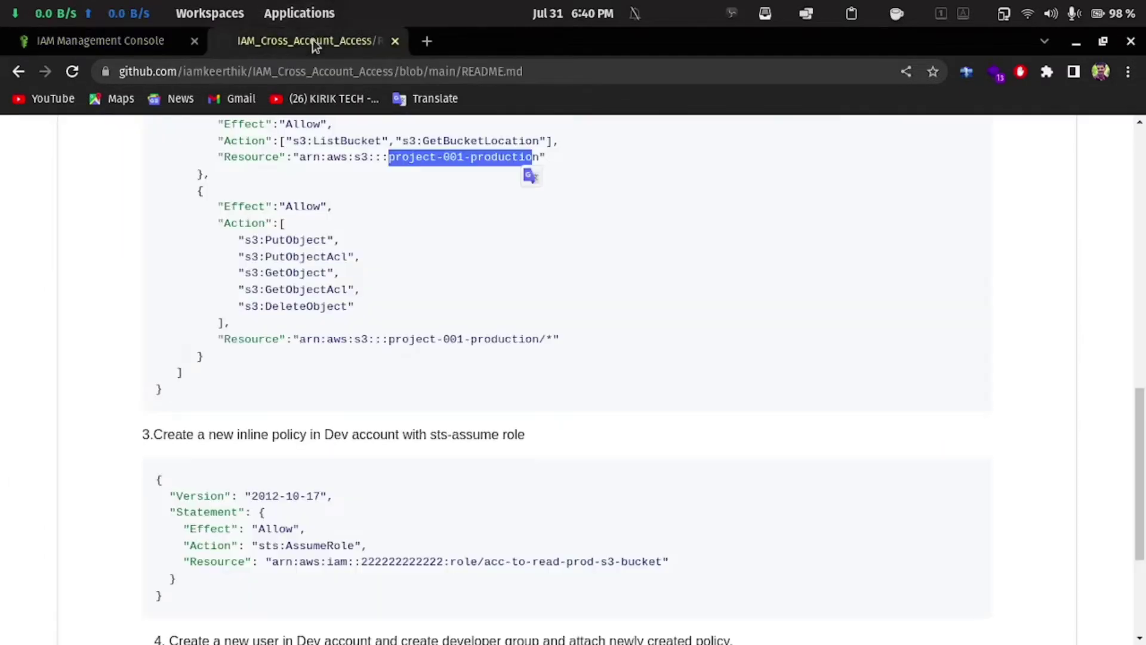
{"action": "scroll", "coordinate": [343, 534], "scroll_direction": "down", "scroll_amount": 4}
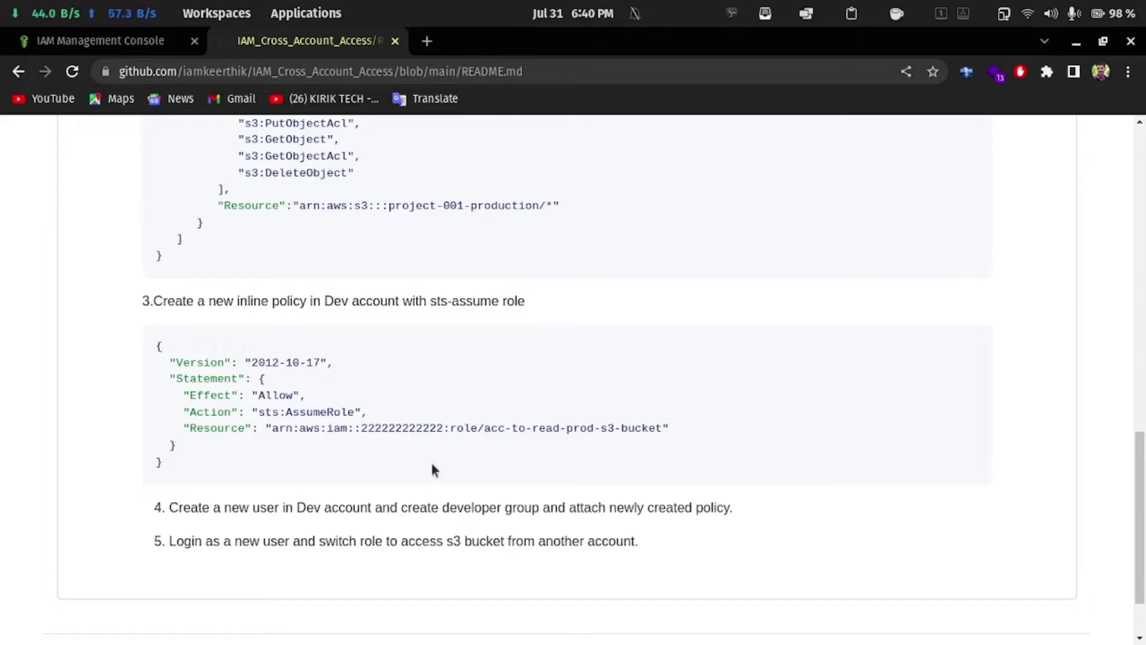
Switch to Firefox and start creating a new role on the production account's IAM Roles page
{"action": "scroll", "coordinate": [433, 463], "scroll_direction": "up", "scroll_amount": 2}
{"action": "scroll", "coordinate": [370, 281], "scroll_direction": "up", "scroll_amount": 4}
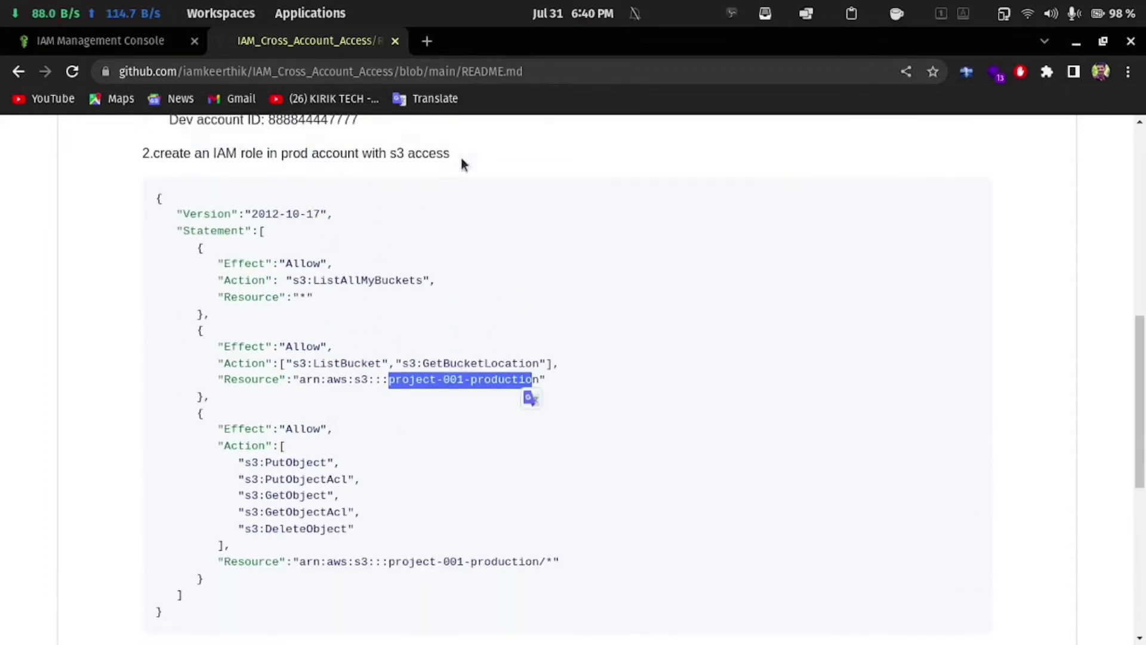
{"action": "scroll", "coordinate": [434, 322], "scroll_direction": "up", "scroll_amount": 1}
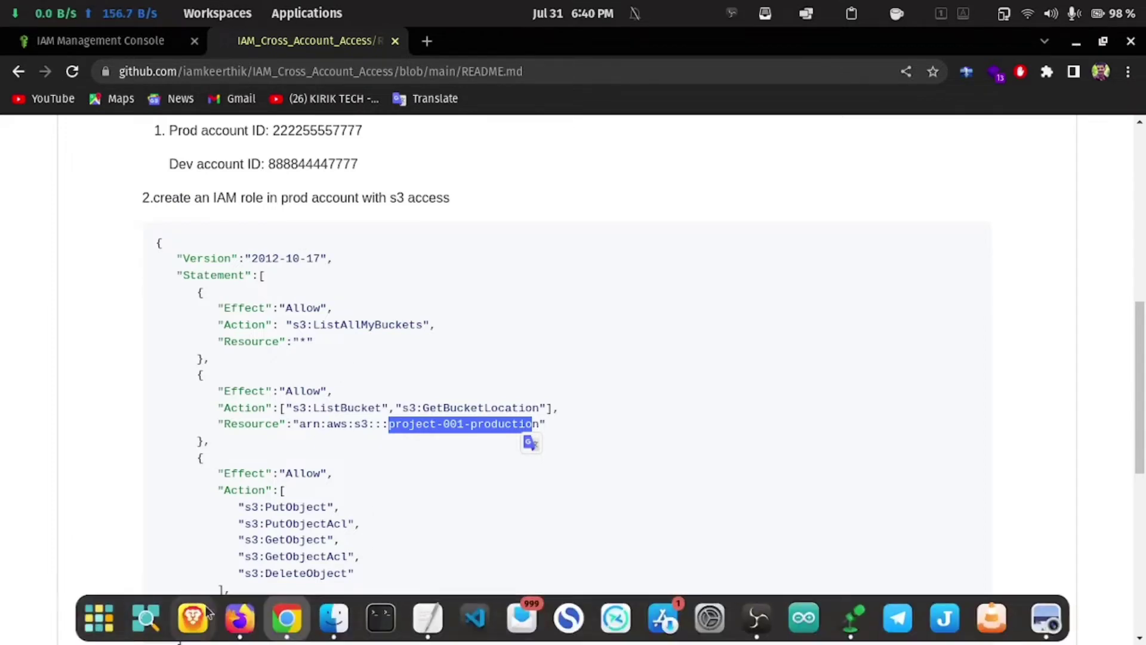
{"action": "left_click", "coordinate": [240, 624]}
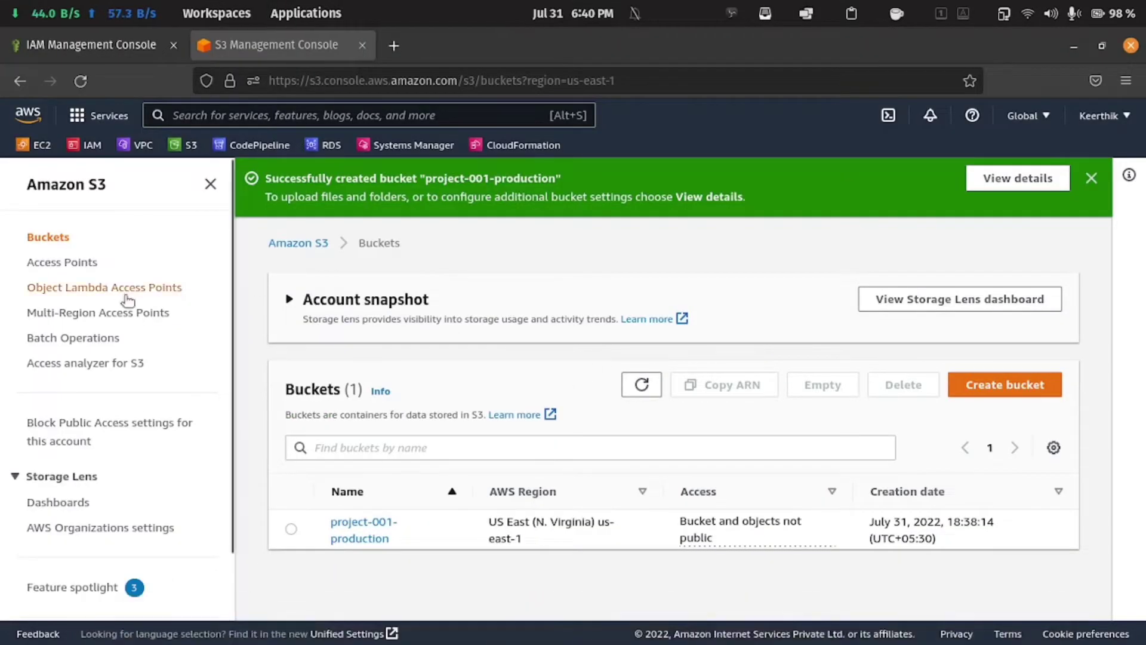
{"action": "left_click", "coordinate": [150, 52]}
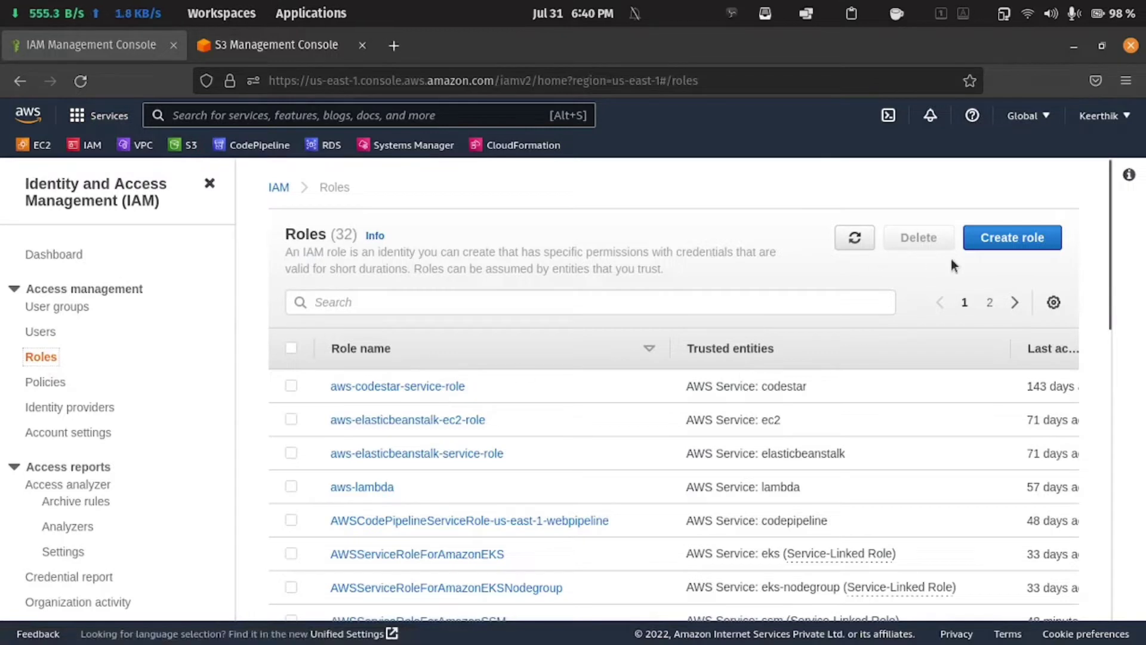
{"action": "left_click", "coordinate": [1015, 239]}
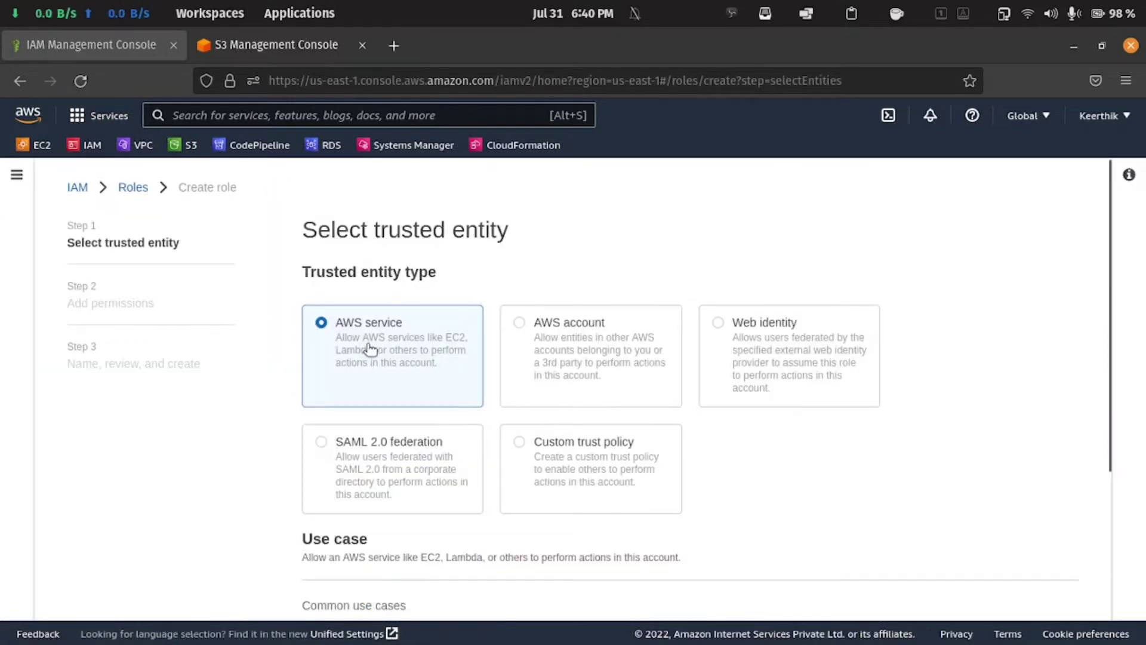
Set the role's trusted entity type to AWS account and choose Another AWS account
{"action": "scroll", "coordinate": [382, 352], "scroll_direction": "down", "scroll_amount": 2}
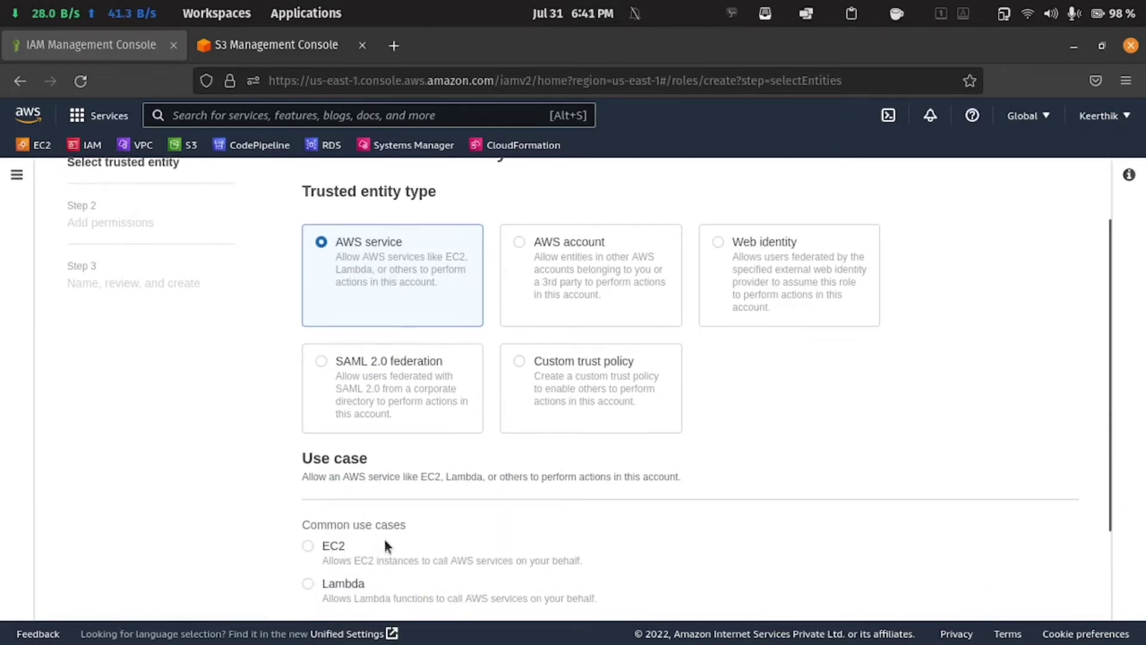
{"action": "scroll", "coordinate": [429, 547], "scroll_direction": "up", "scroll_amount": 2}
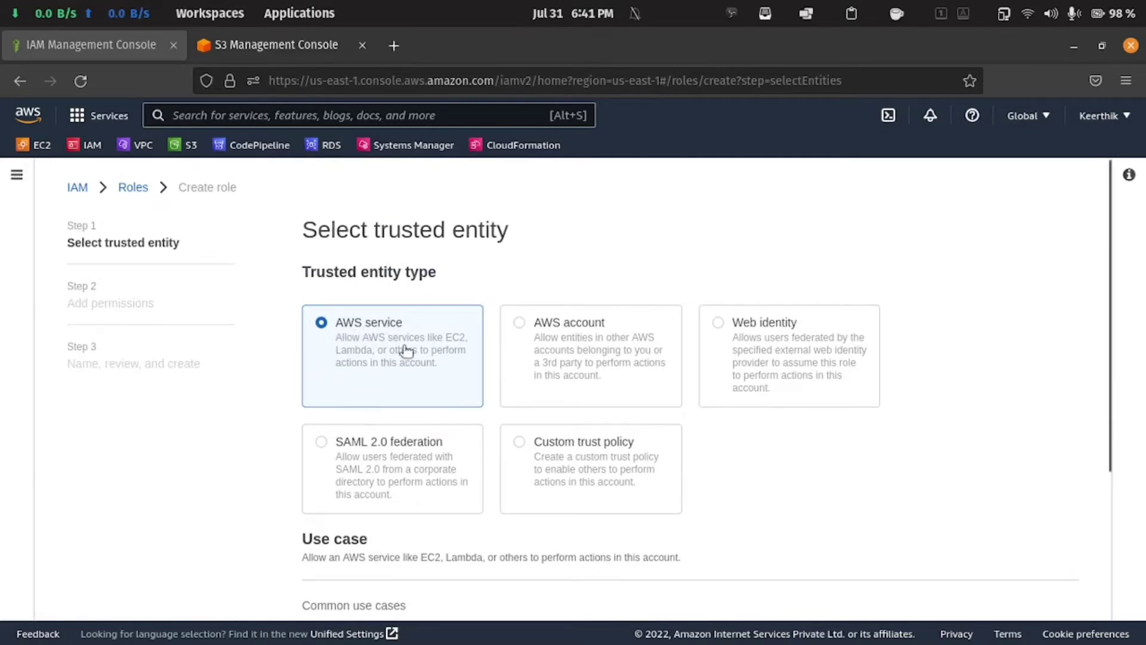
{"action": "left_click", "coordinate": [543, 352]}
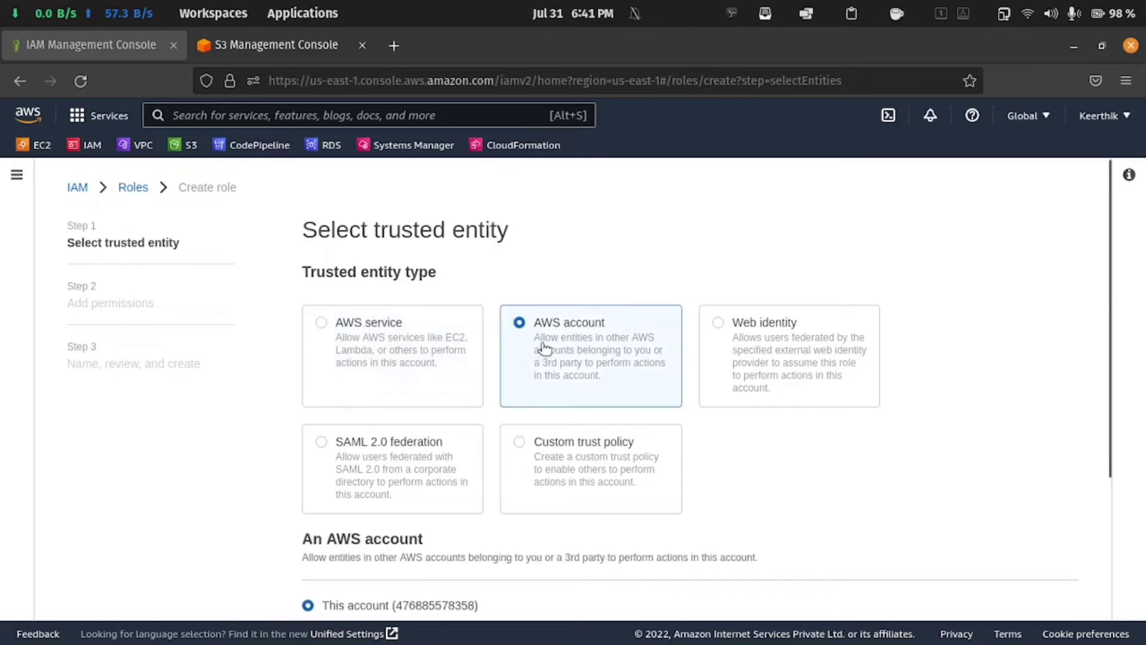
{"action": "scroll", "coordinate": [516, 334], "scroll_direction": "down", "scroll_amount": 3}
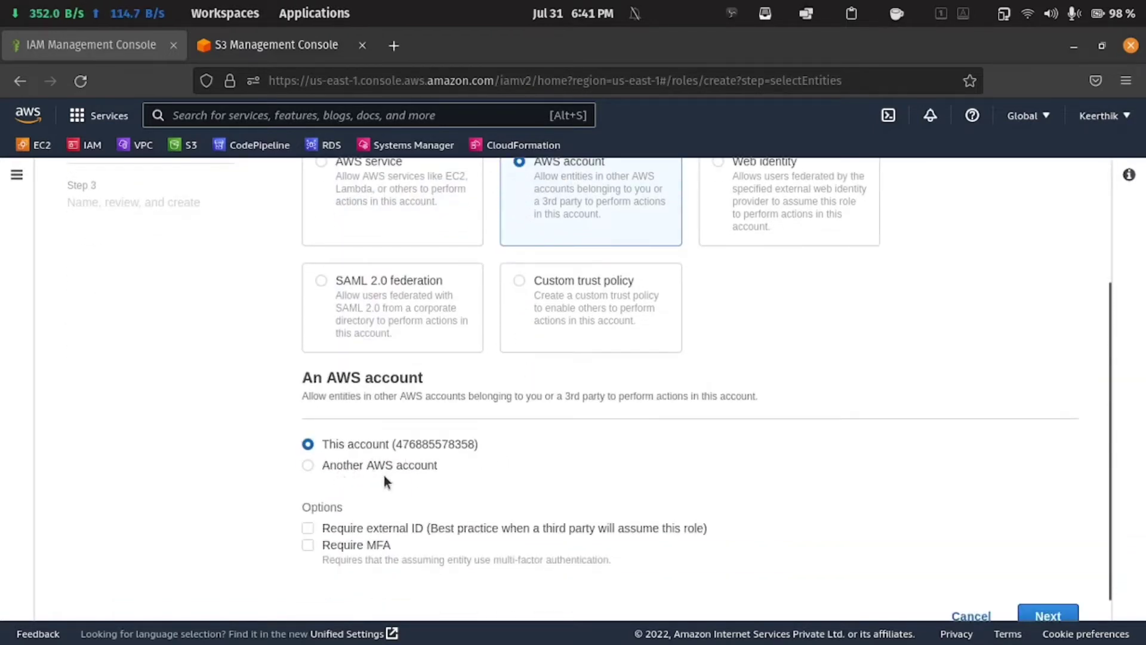
{"action": "left_click", "coordinate": [347, 466]}
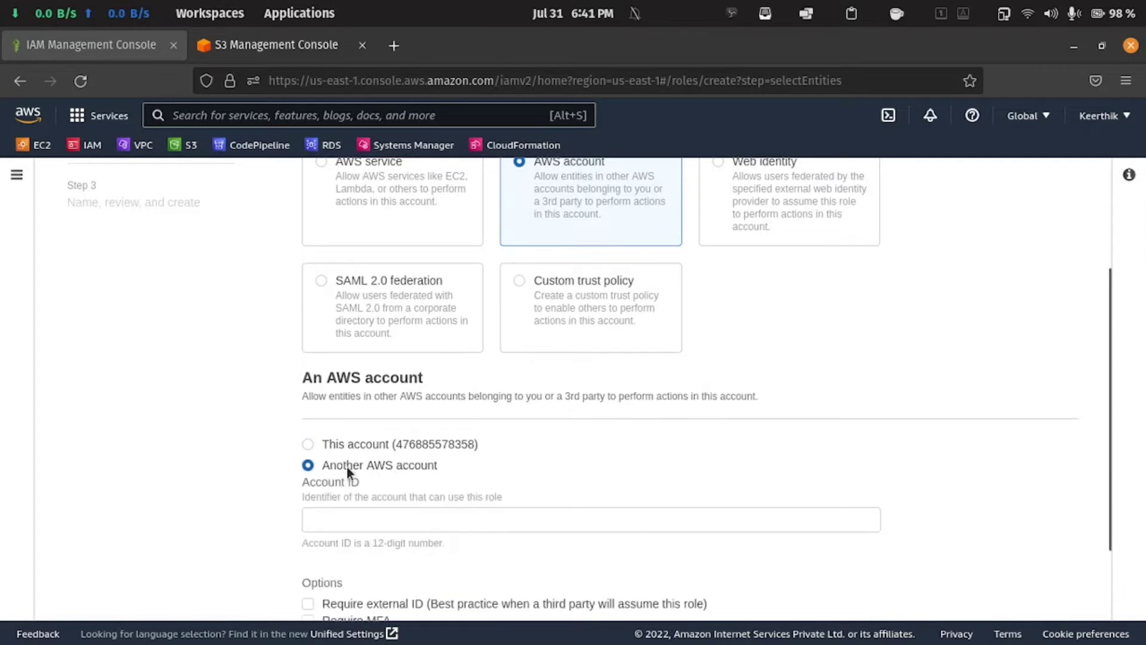
{"action": "left_click", "coordinate": [341, 516]}
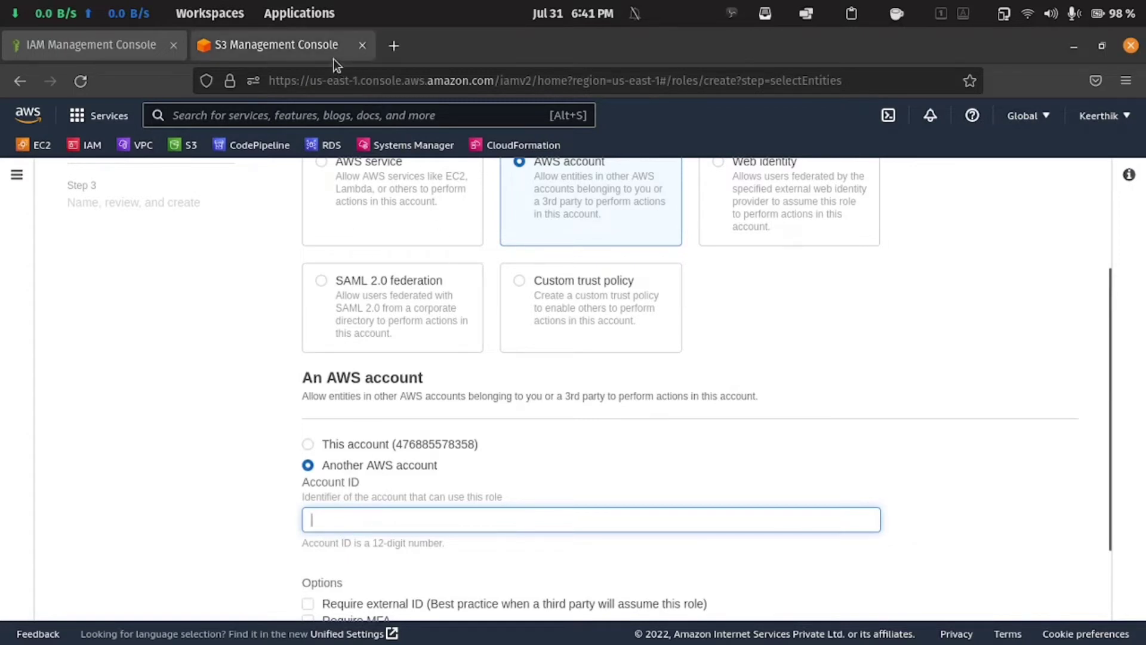
Switch to Chrome and copy the account ID of the developer account from its IAM console
{"action": "mouse_move", "coordinate": [332, 642]}
{"action": "left_click", "coordinate": [287, 618]}
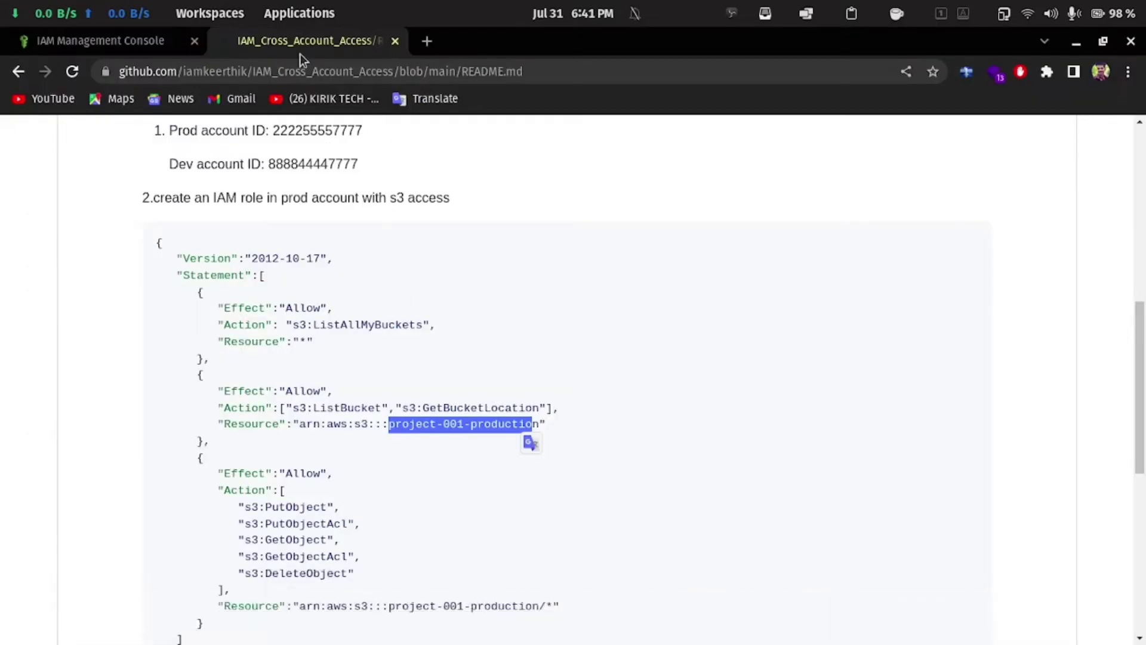
{"action": "left_click", "coordinate": [142, 34]}
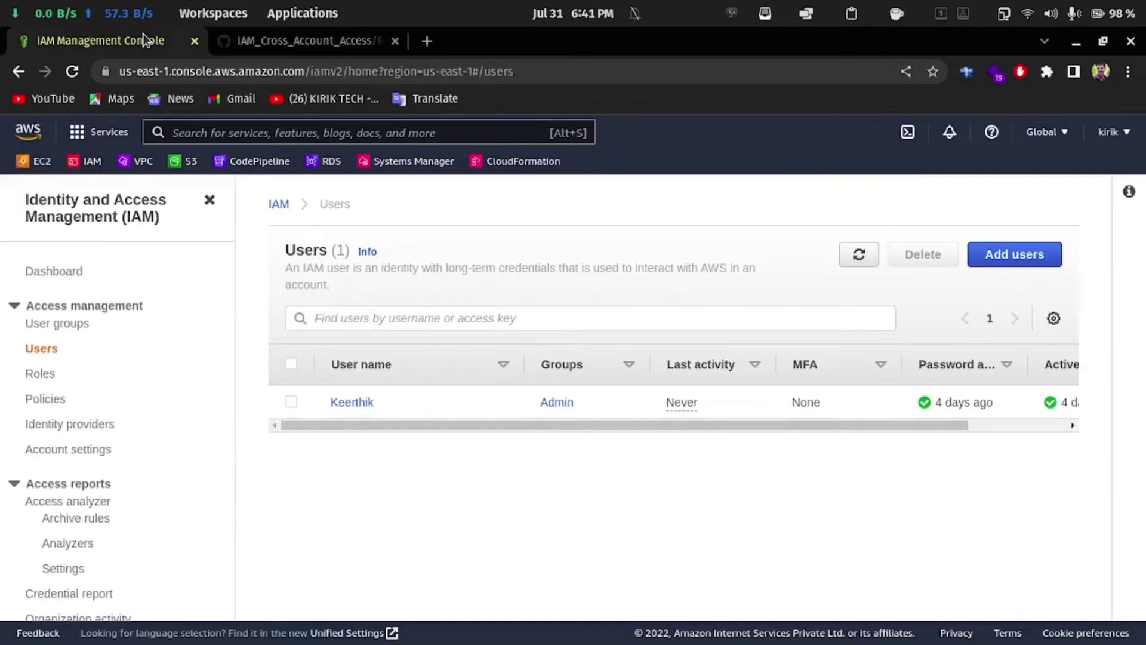
{"action": "left_click", "coordinate": [1112, 132]}
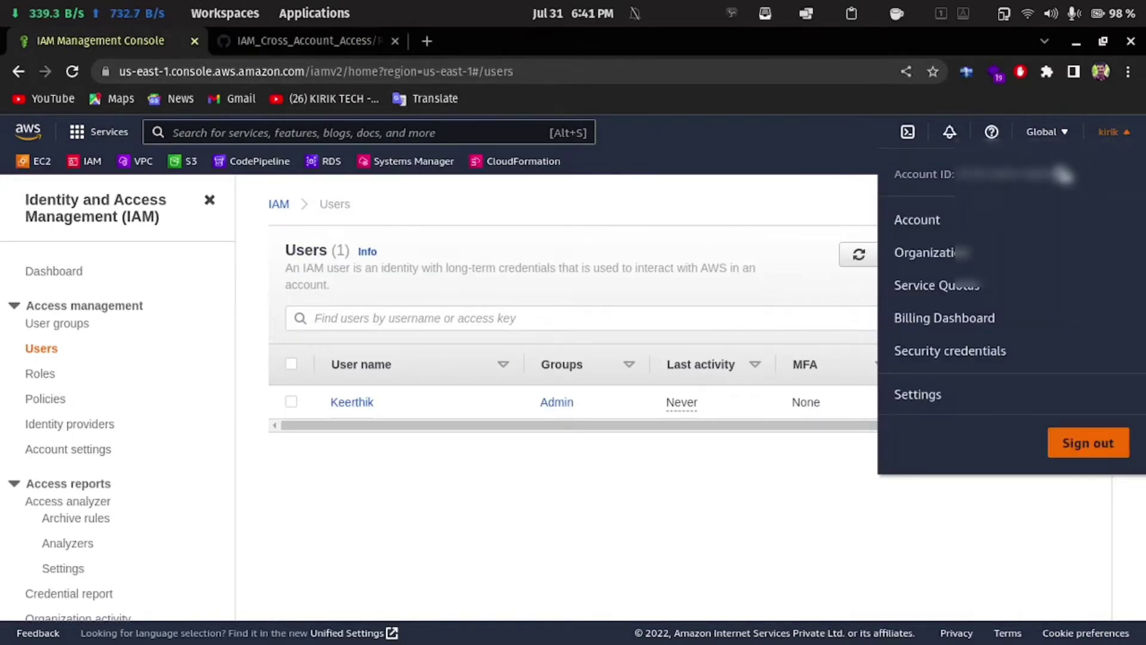
{"action": "left_click", "coordinate": [583, 463]}
{"action": "mouse_move", "coordinate": [325, 624]}
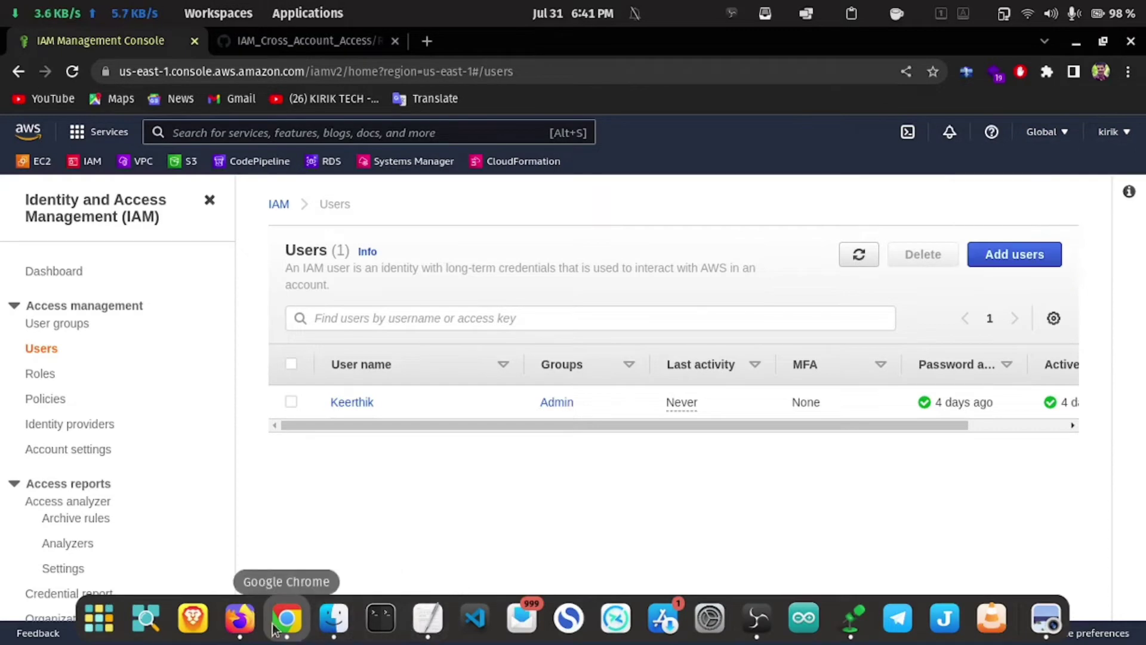
Return to Firefox, enter the developer account's ID as the trusted account, and proceed to adding permissions
{"action": "left_click", "coordinate": [209, 623]}
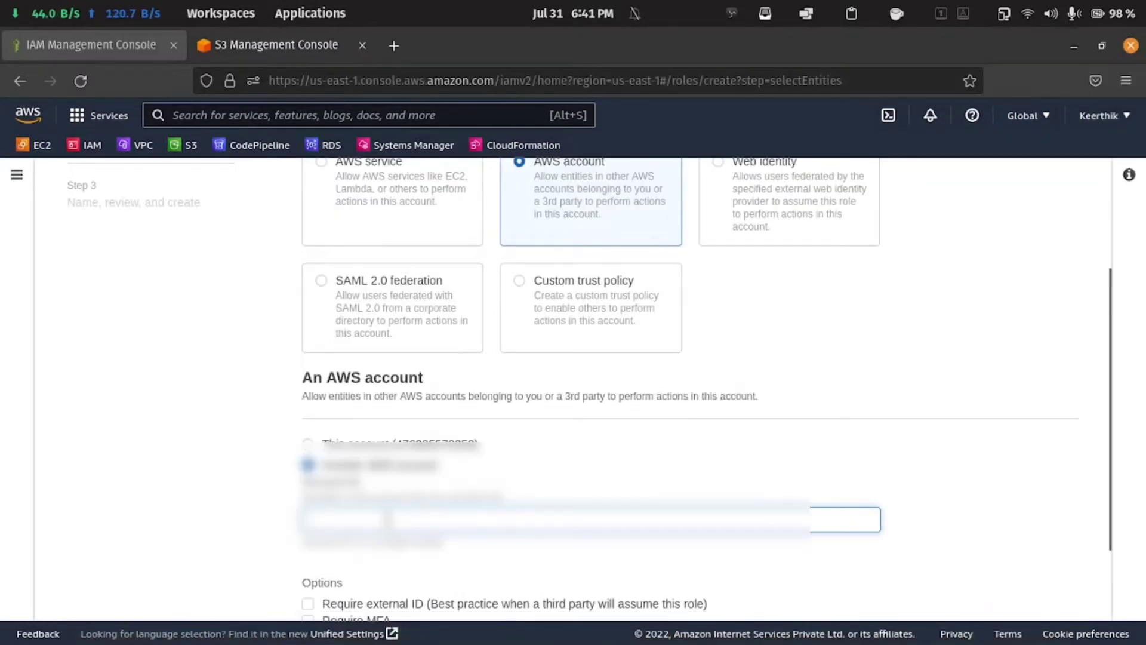
{"action": "scroll", "coordinate": [526, 515], "scroll_direction": "down", "scroll_amount": 3}
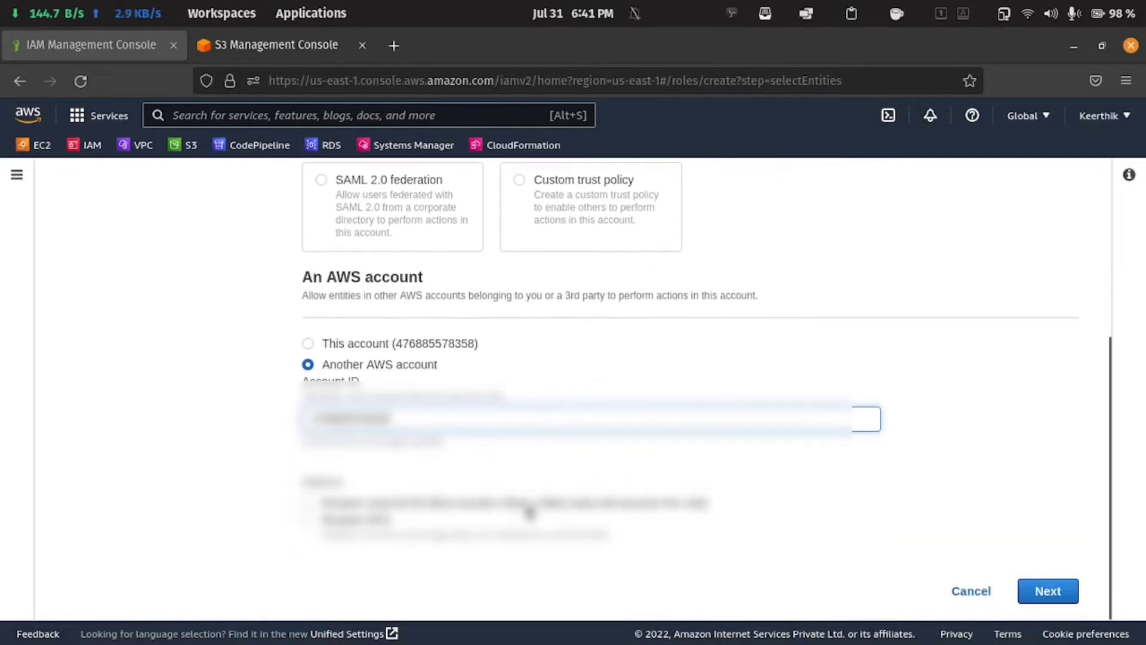
{"action": "left_click", "coordinate": [1038, 587]}
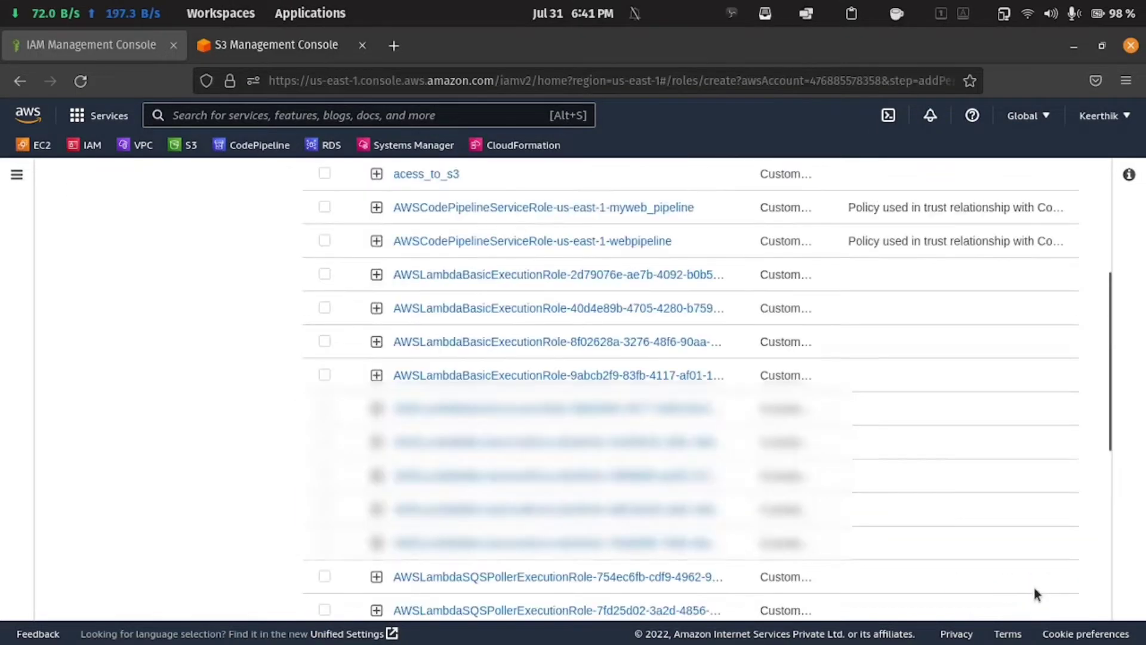
Filter the permissions policies by "s3" and look through the matching policies
{"action": "scroll", "coordinate": [591, 294], "scroll_direction": "up", "scroll_amount": 5}
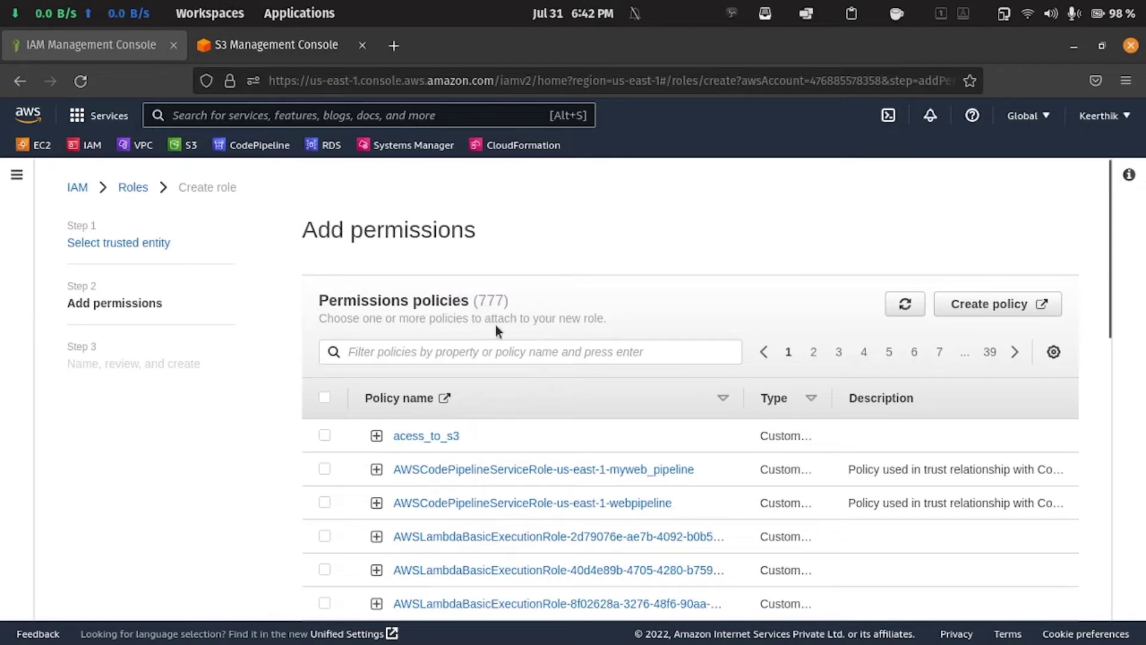
{"action": "scroll", "coordinate": [522, 475], "scroll_direction": "down", "scroll_amount": 3}
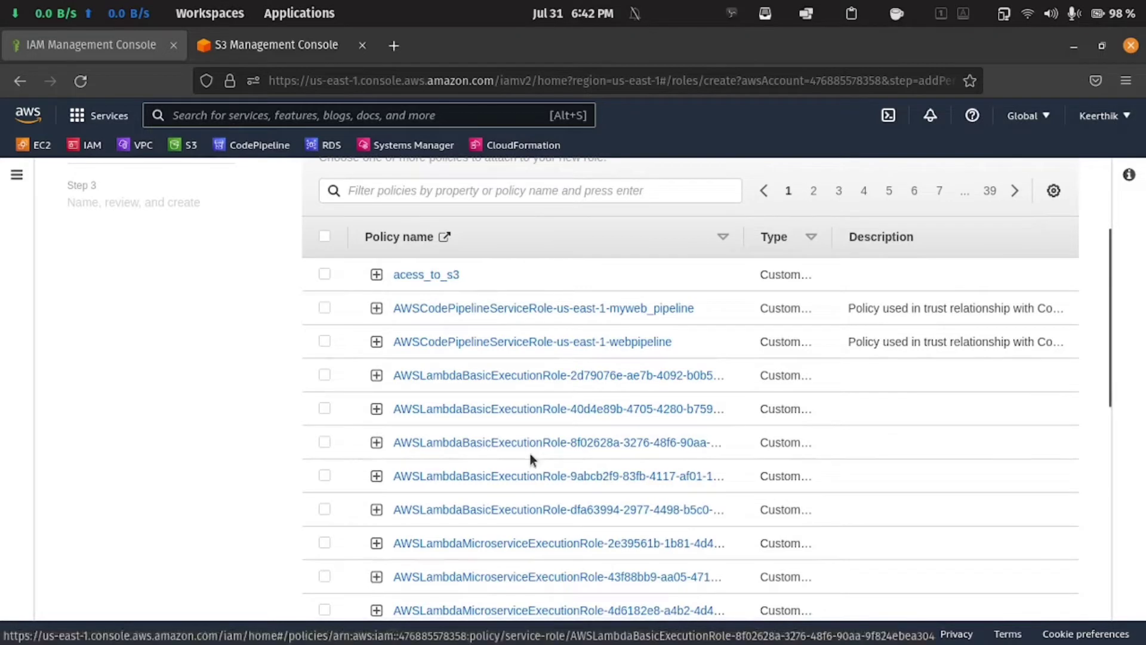
{"action": "left_click", "coordinate": [456, 191]}
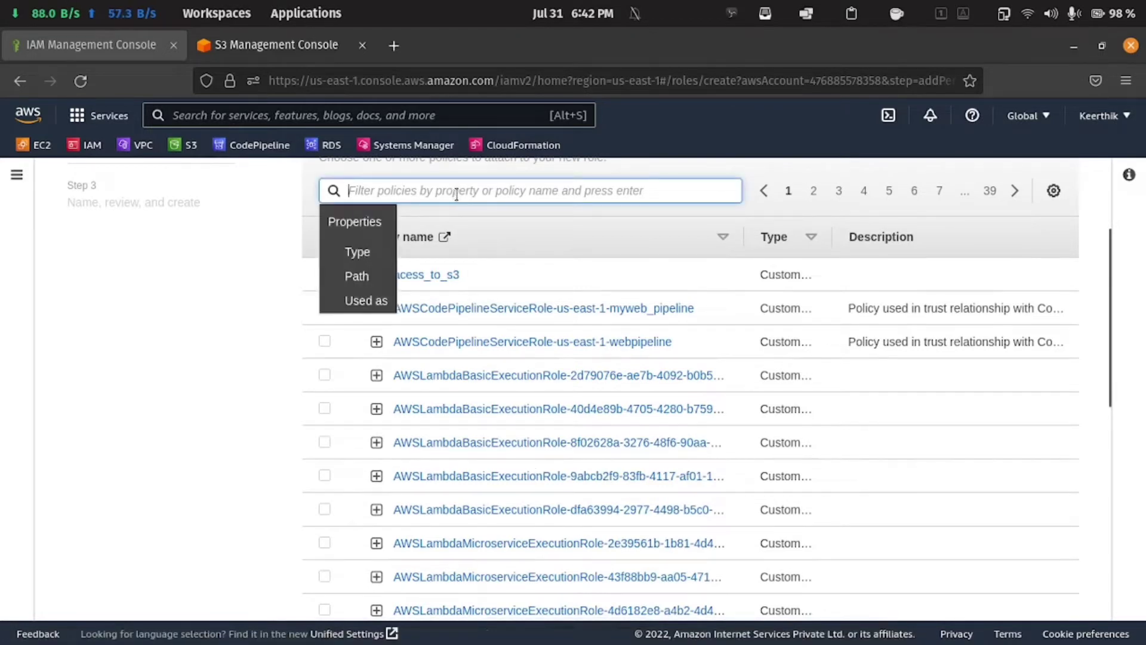
{"action": "type", "text": "s3"}
{"action": "key", "text": "Return"}
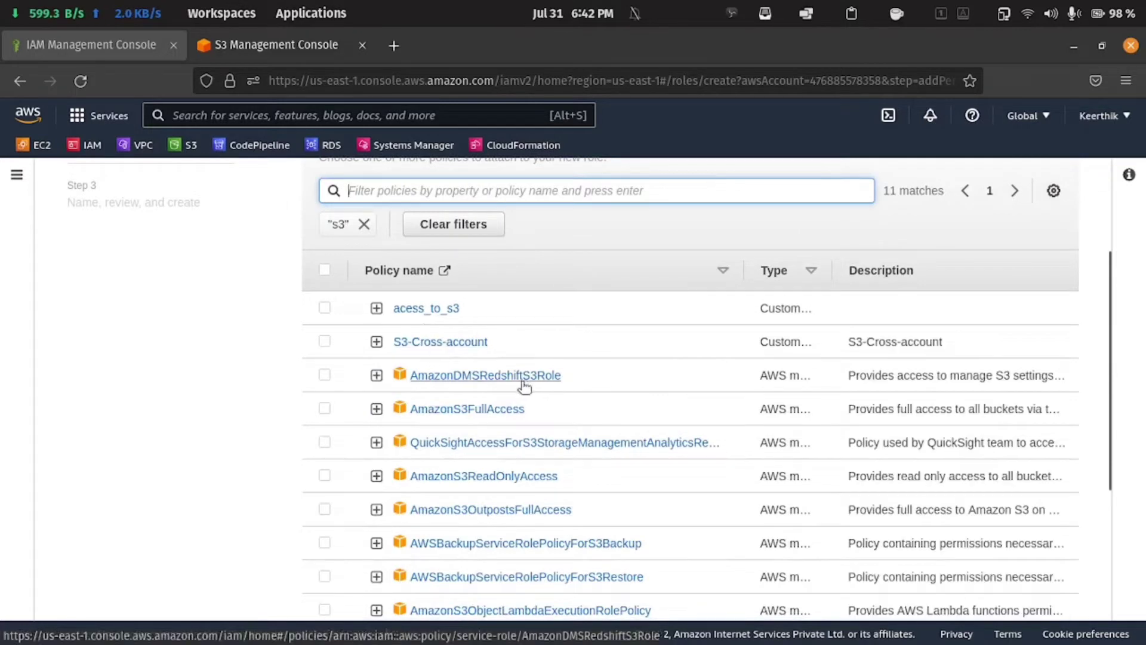
{"action": "scroll", "coordinate": [528, 386], "scroll_direction": "down", "scroll_amount": 2}
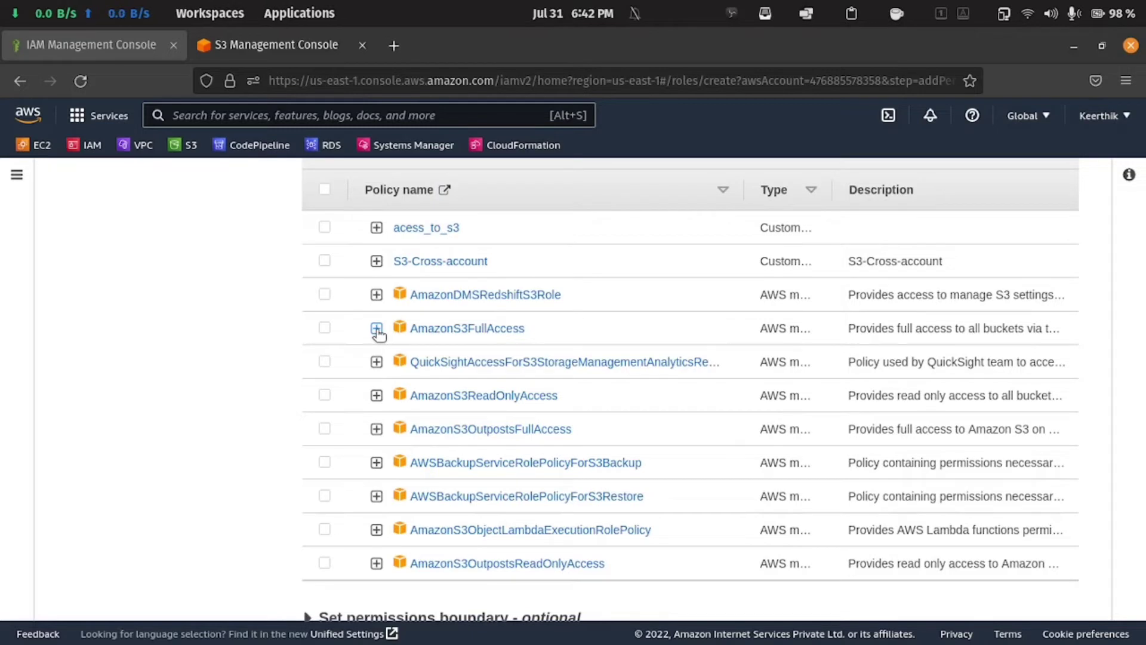
Check the production account's role and S3 bucket in the image viewer's architecture diagram, then return to Firefox
{"action": "mouse_move", "coordinate": [454, 642]}
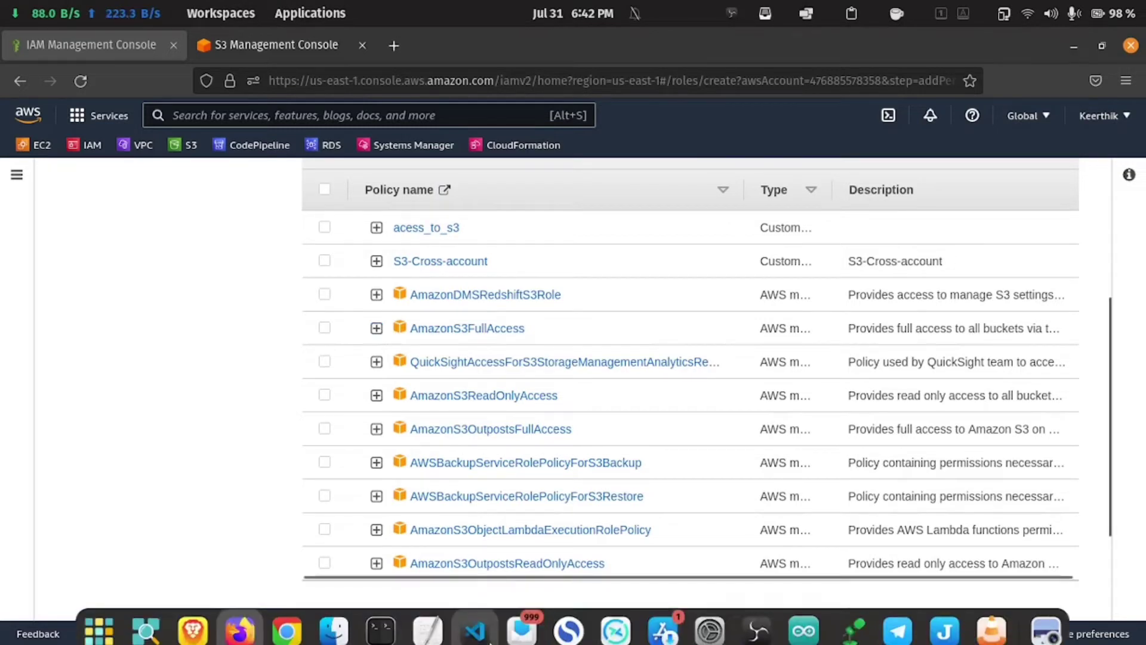
{"action": "left_click", "coordinate": [1052, 637]}
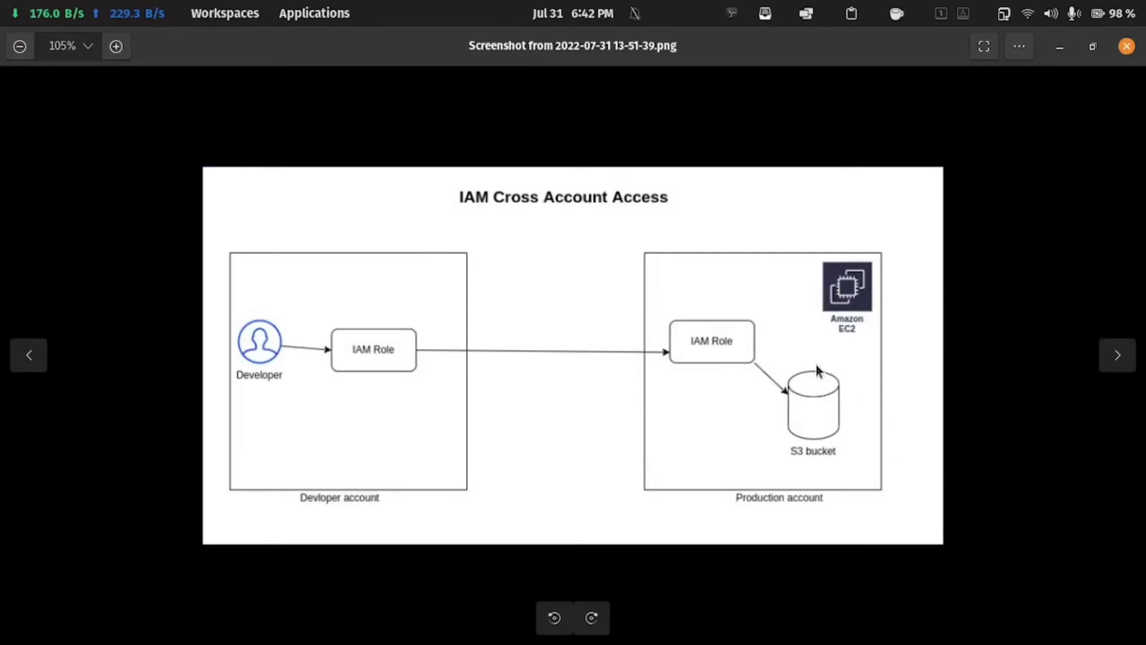
{"action": "left_click", "coordinate": [1053, 50]}
Start creating a new permissions policy for the role and open its JSON editor
{"action": "scroll", "coordinate": [537, 400], "scroll_direction": "up", "scroll_amount": 4}
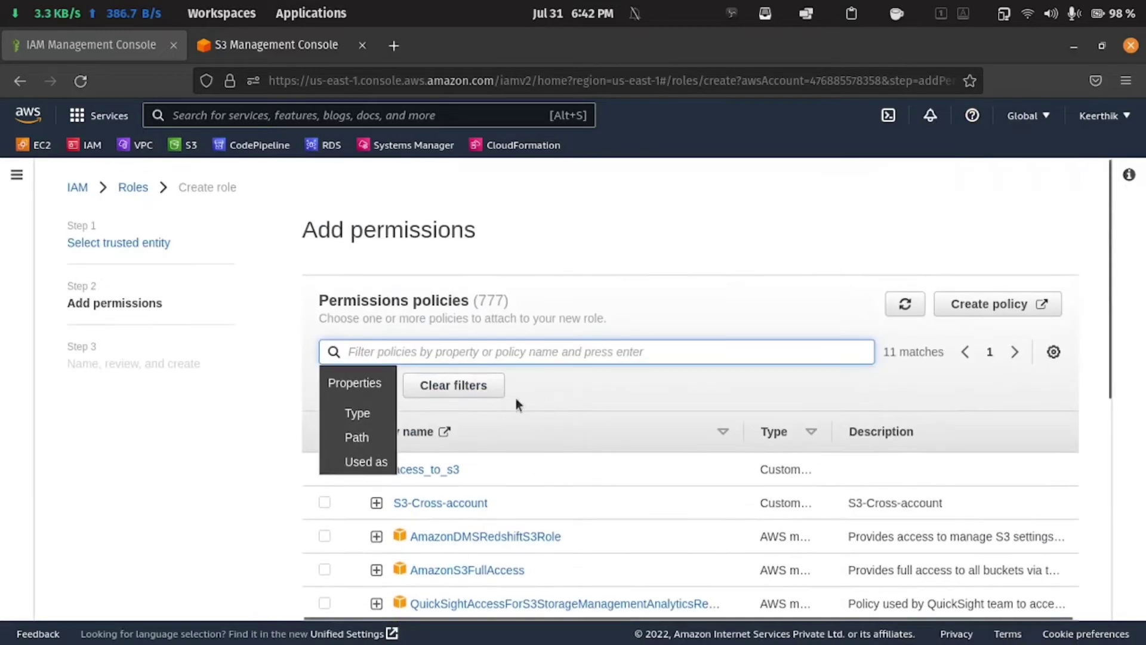
{"action": "left_click", "coordinate": [580, 371]}
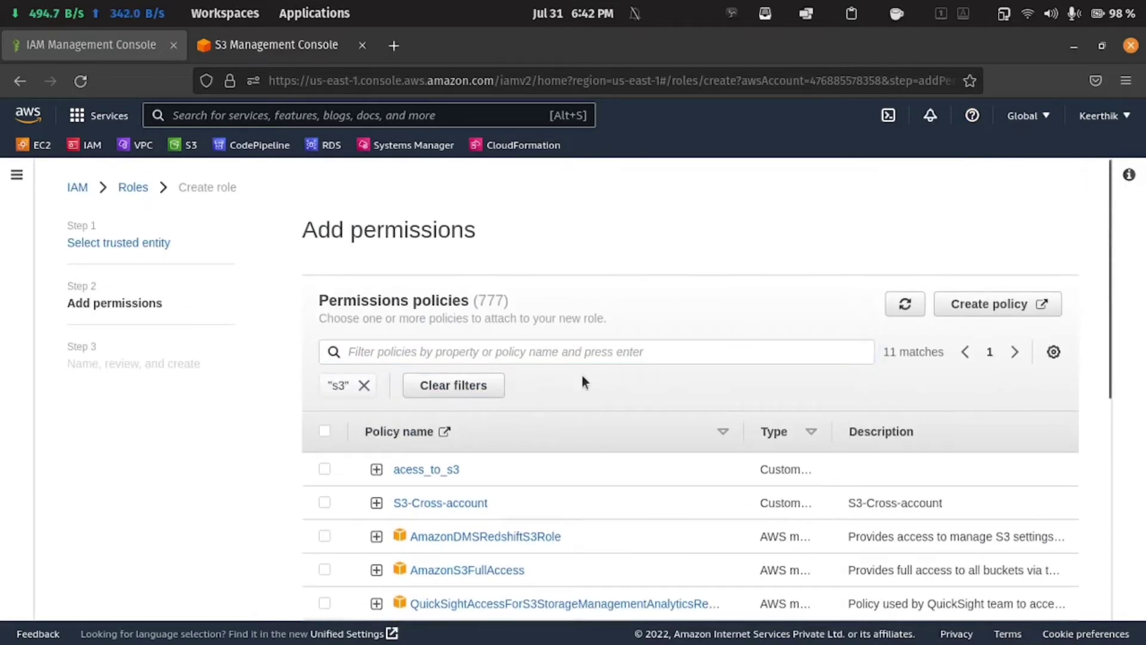
{"action": "left_click", "coordinate": [1008, 308]}
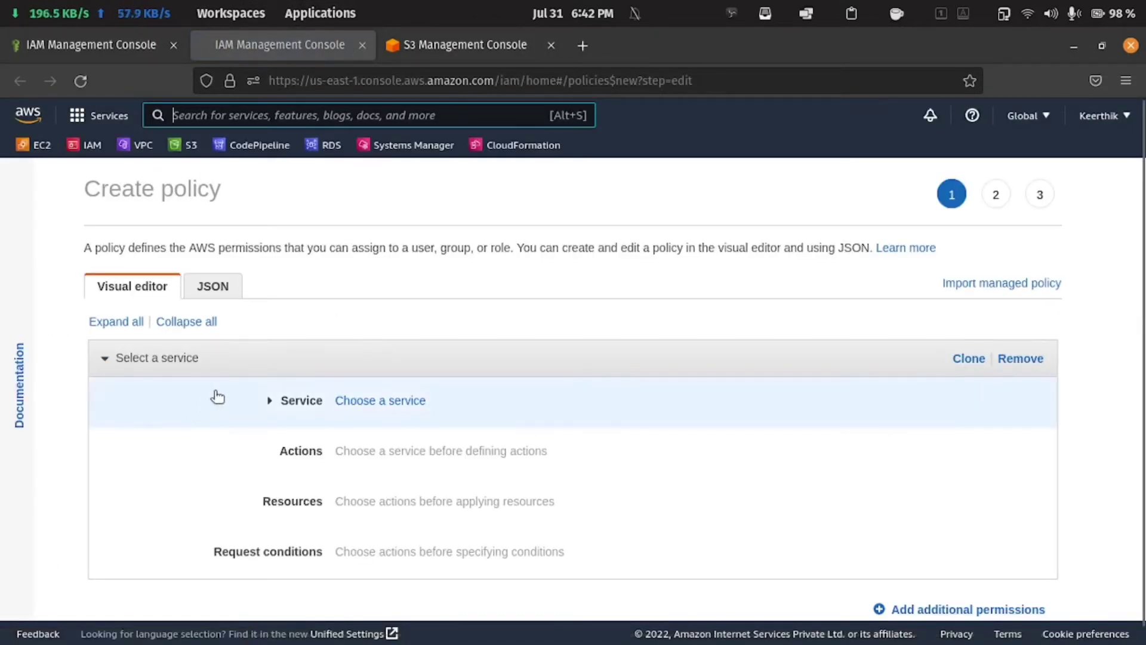
{"action": "left_click", "coordinate": [226, 290]}
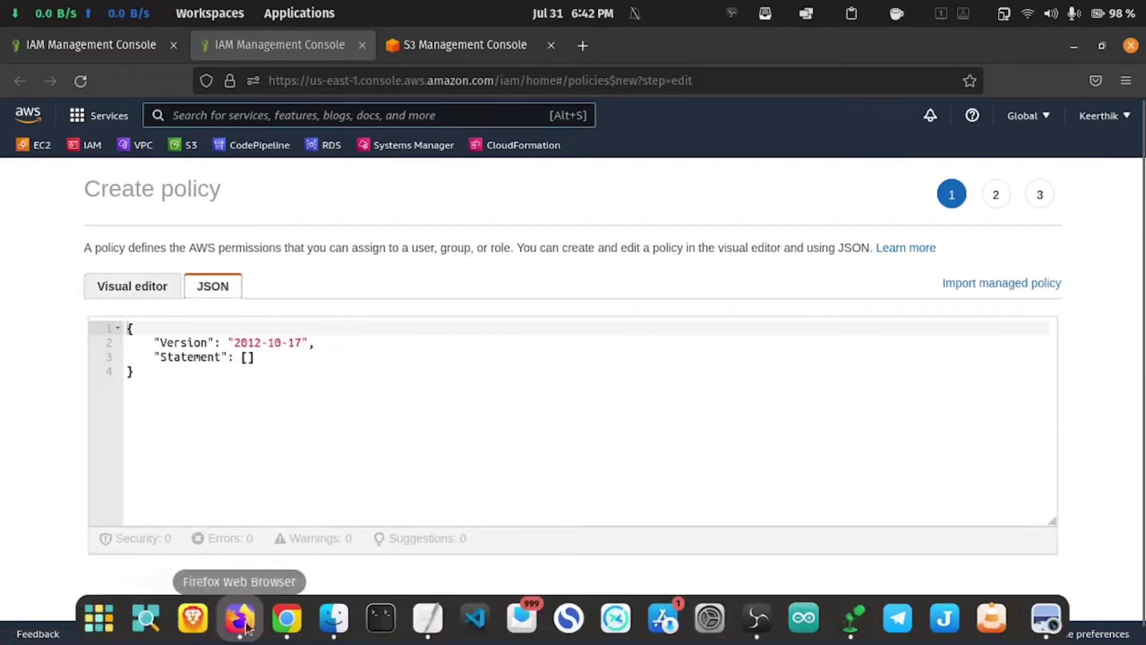
Switch to Chrome and copy the S3 access policy JSON from step 2 of the IAM_Cross_Account_Access README
{"action": "left_click", "coordinate": [287, 618]}
{"action": "left_click", "coordinate": [294, 41]}
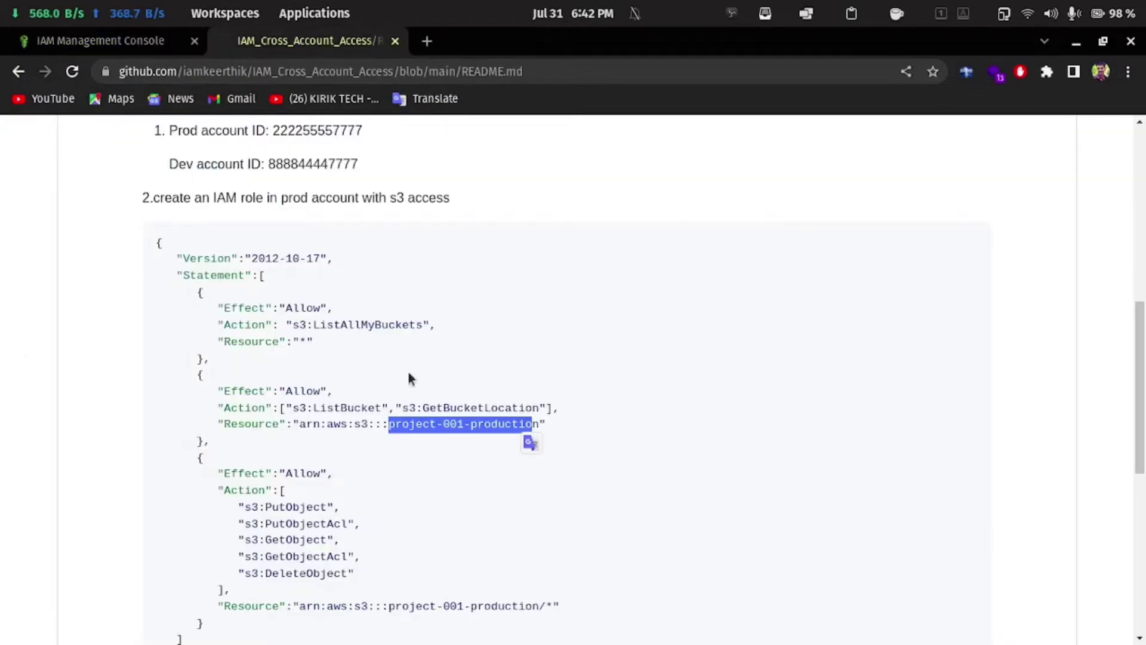
{"action": "scroll", "coordinate": [427, 407], "scroll_direction": "down", "scroll_amount": 1}
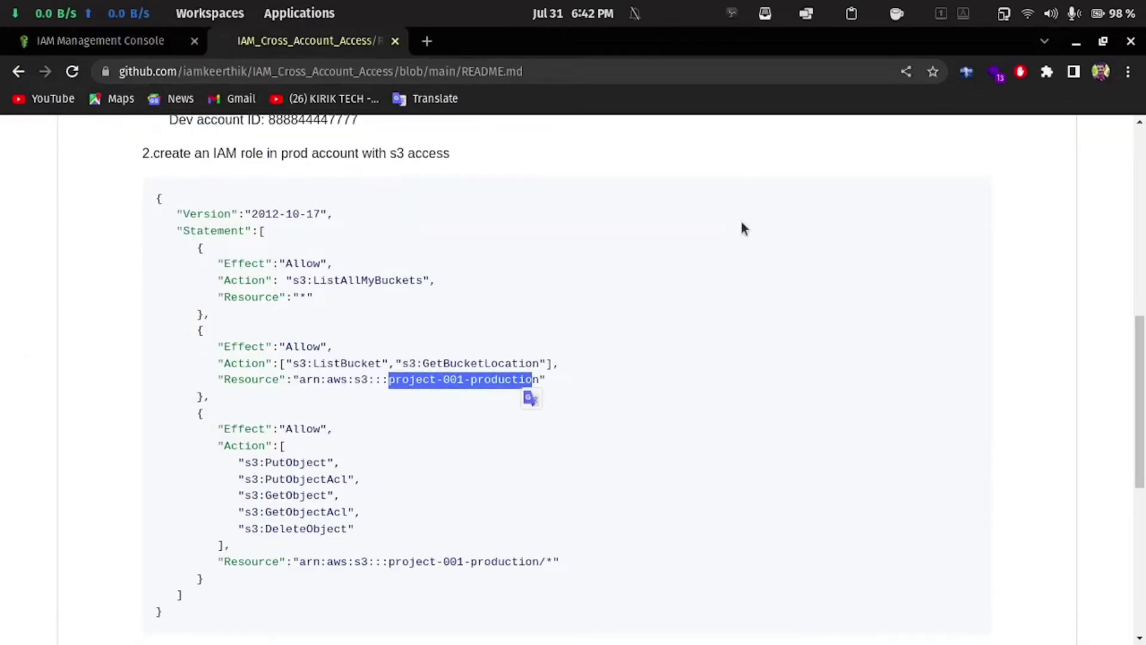
{"action": "scroll", "coordinate": [904, 285], "scroll_direction": "up", "scroll_amount": 5}
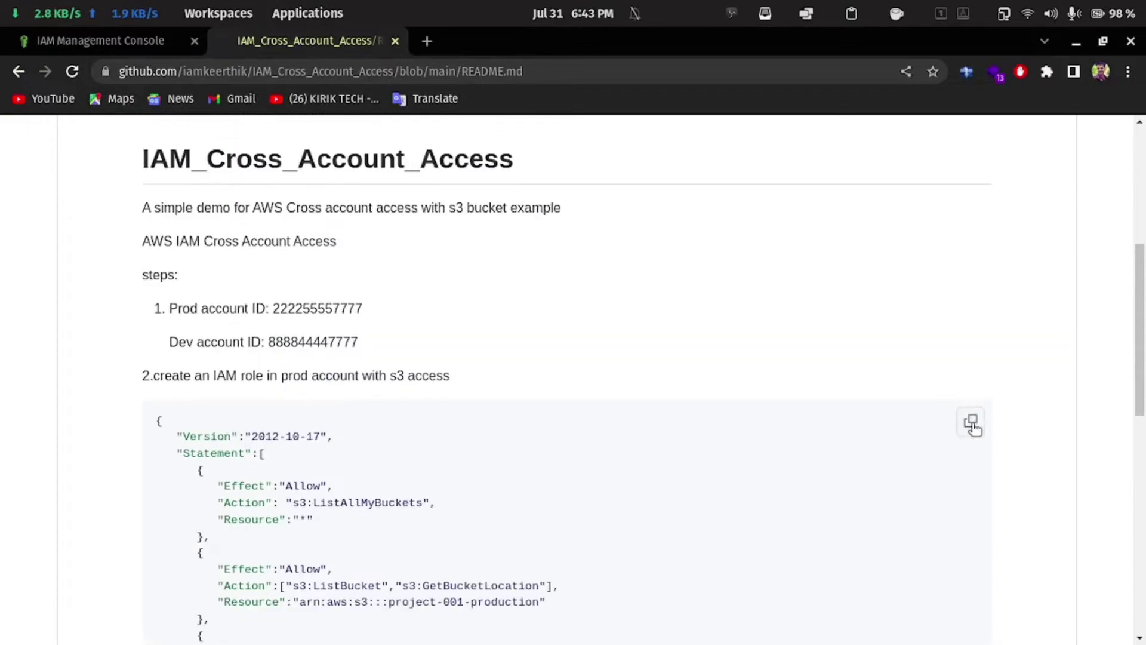
{"action": "left_click", "coordinate": [974, 429]}
{"action": "scroll", "coordinate": [387, 404], "scroll_direction": "down", "scroll_amount": 4}
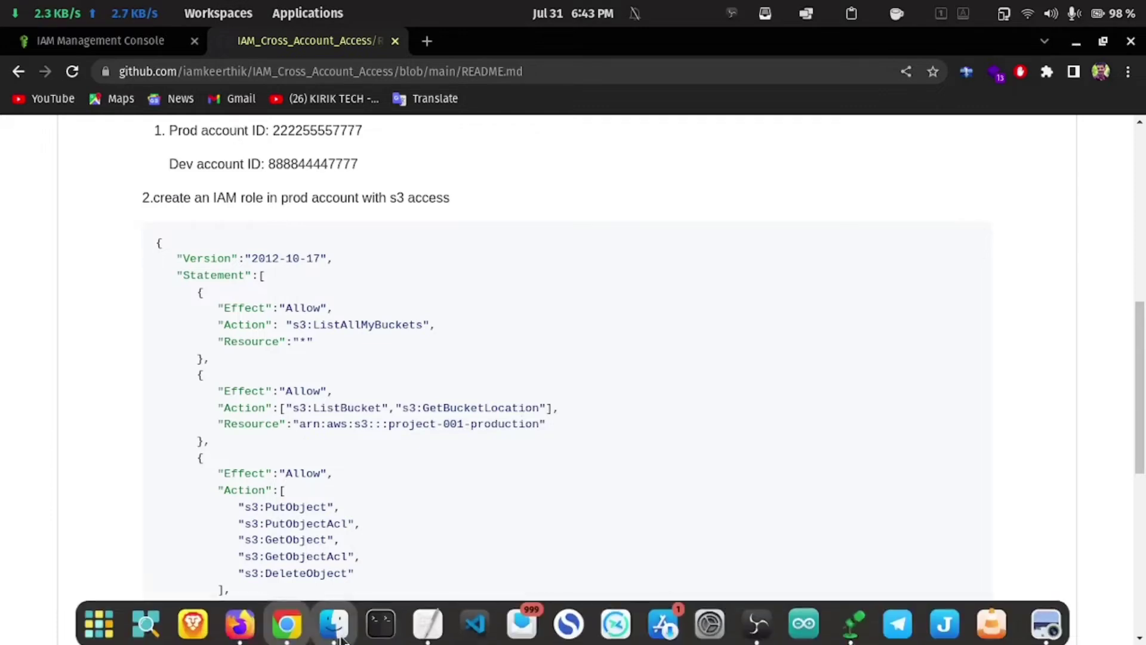
Switch to Firefox and replace the default policy JSON with the copied S3 access policy
{"action": "left_click", "coordinate": [250, 637]}
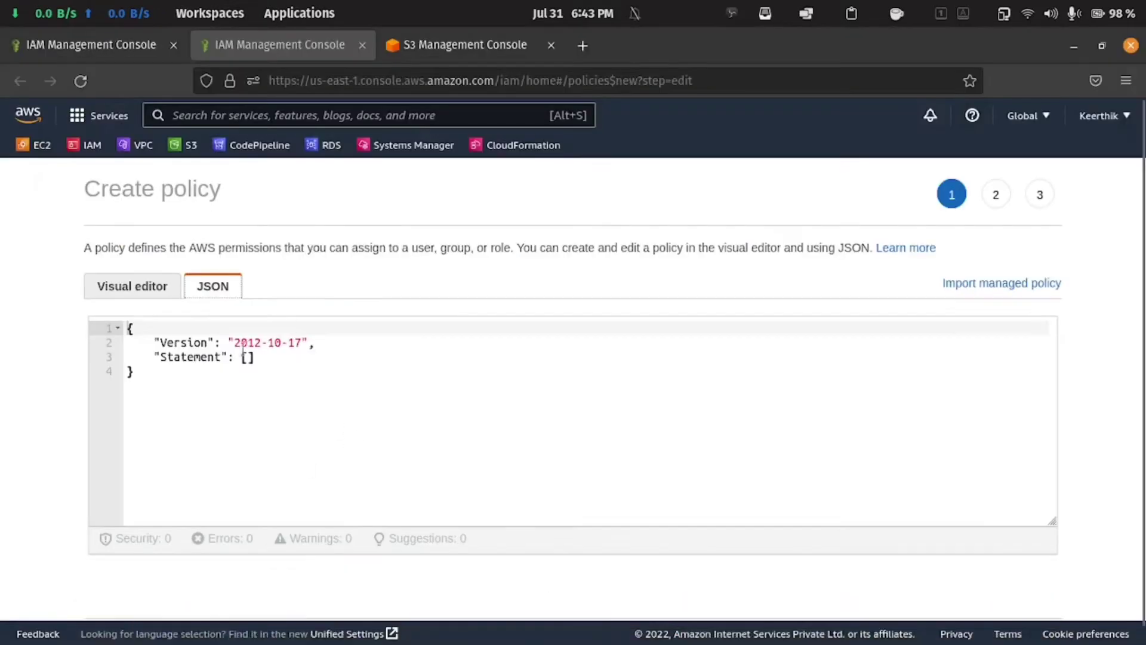
{"action": "left_click_drag", "start_coordinate": [129, 372], "coordinate": [106, 327]}
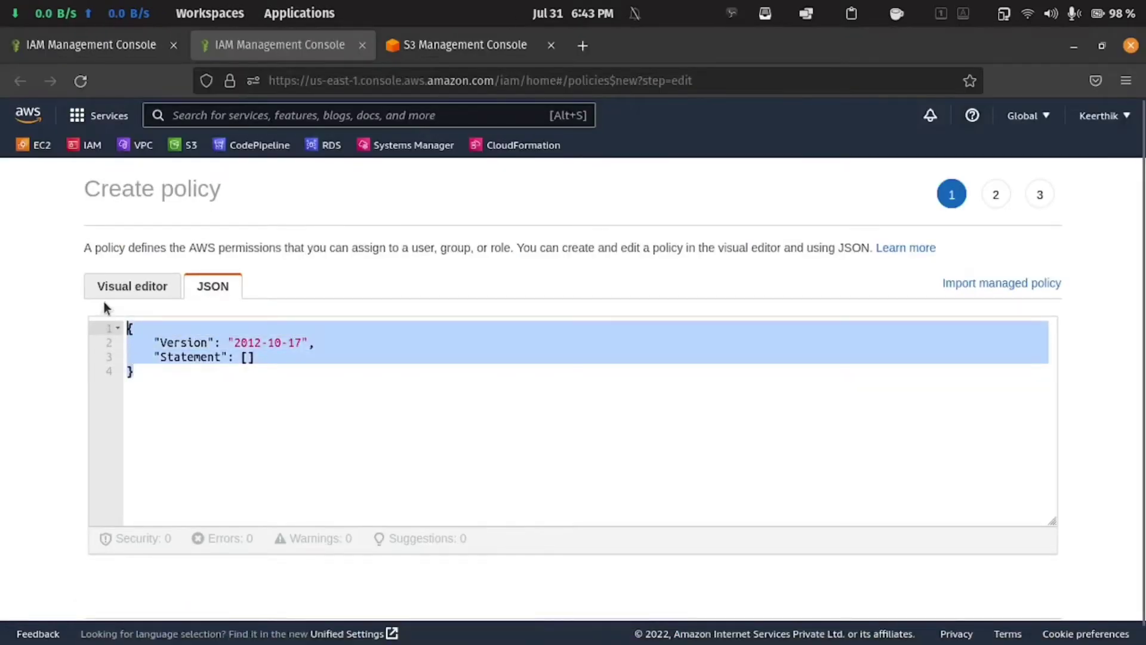
{"action": "key", "text": "ctrl+v"}
{"action": "scroll", "coordinate": [467, 459], "scroll_direction": "up", "scroll_amount": 2}
{"action": "scroll", "coordinate": [467, 459], "scroll_direction": "up", "scroll_amount": 2}
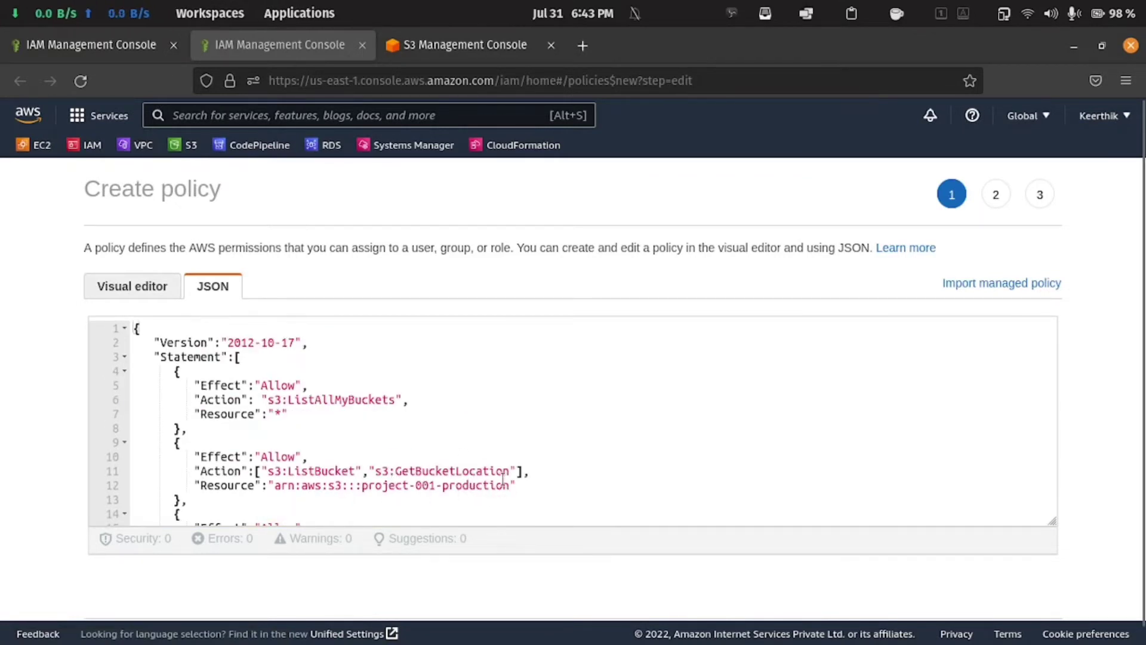
Check the project-001-production bucket ARNs in the policy JSON and proceed to the policy review without adding tags
{"action": "left_click_drag", "start_coordinate": [364, 488], "coordinate": [510, 489]}
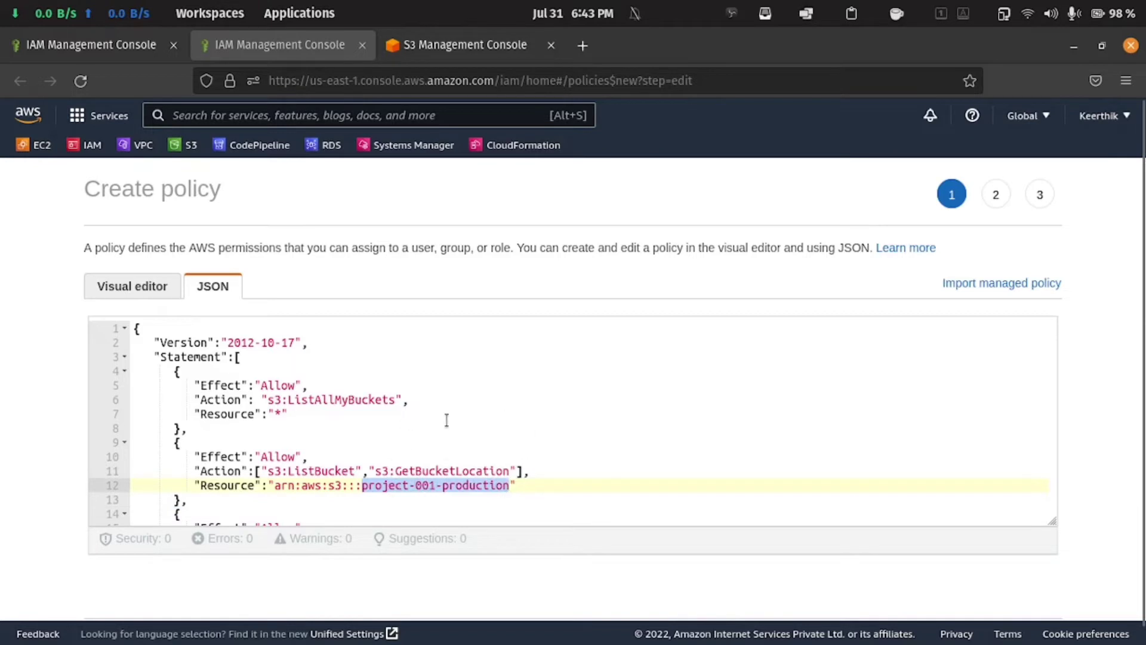
{"action": "scroll", "coordinate": [472, 389], "scroll_direction": "down", "scroll_amount": 5}
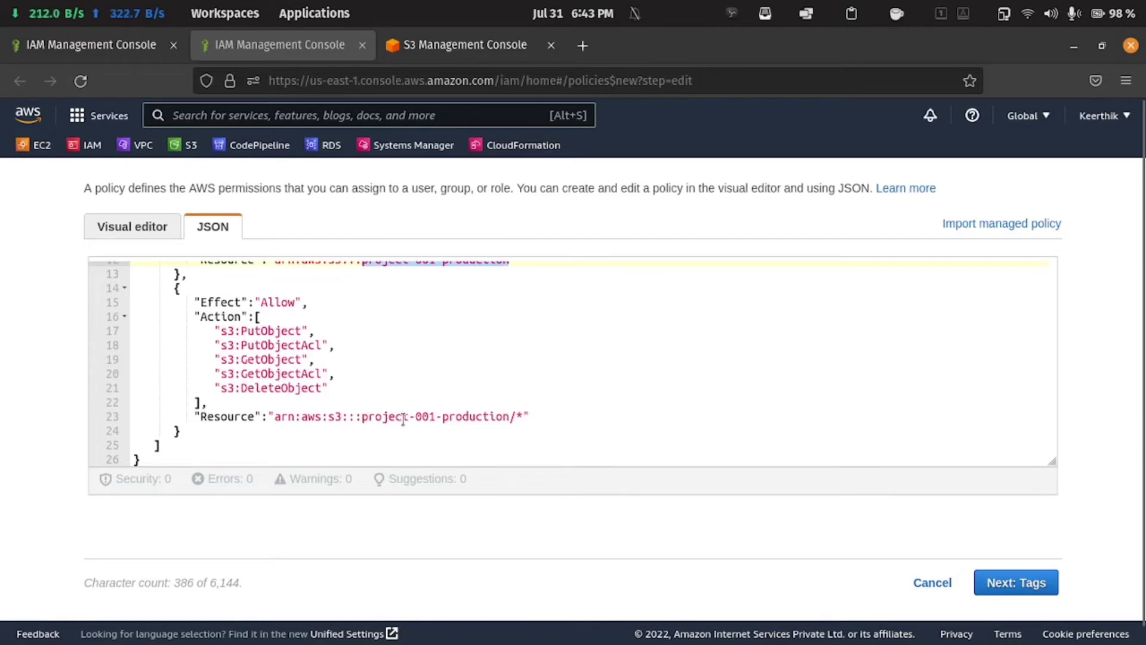
{"action": "scroll", "coordinate": [537, 376], "scroll_direction": "up", "scroll_amount": 4}
{"action": "left_click", "coordinate": [1000, 586]}
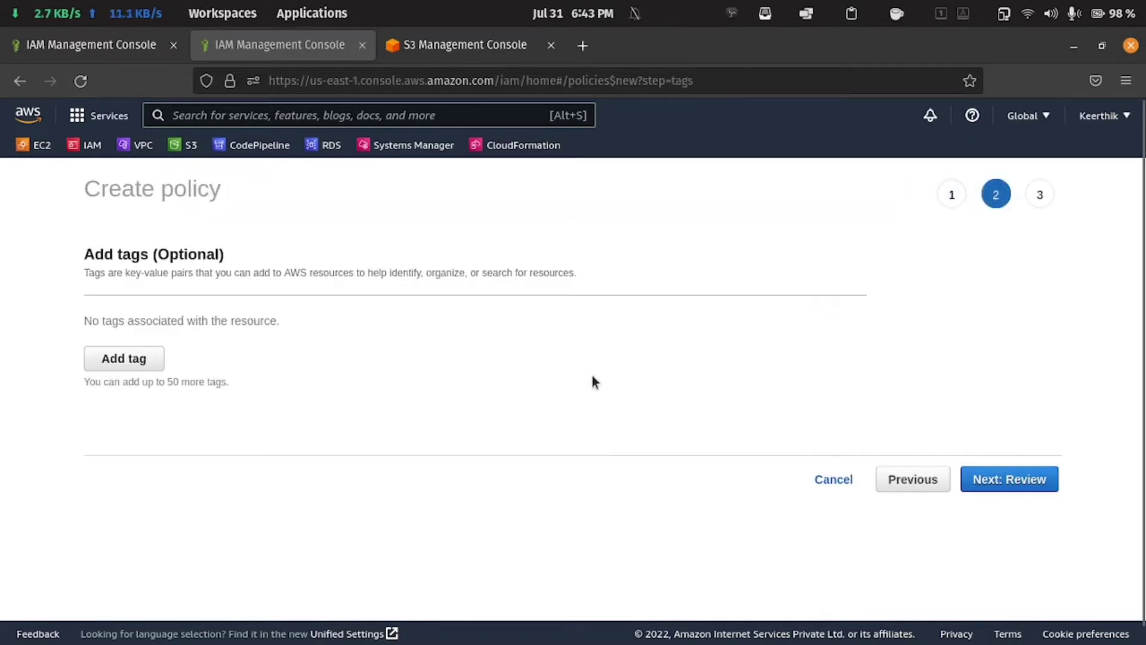
{"action": "left_click", "coordinate": [1012, 480]}
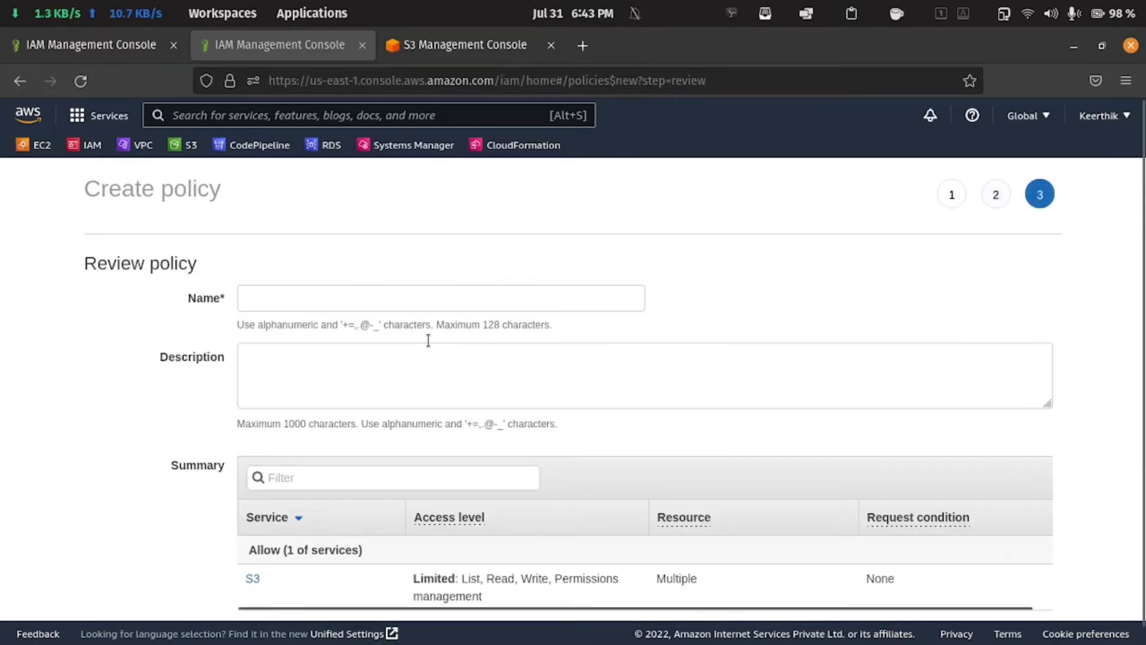
Try to create the policy with S3-Cross-account as both its name and description
{"action": "left_click", "coordinate": [414, 303]}
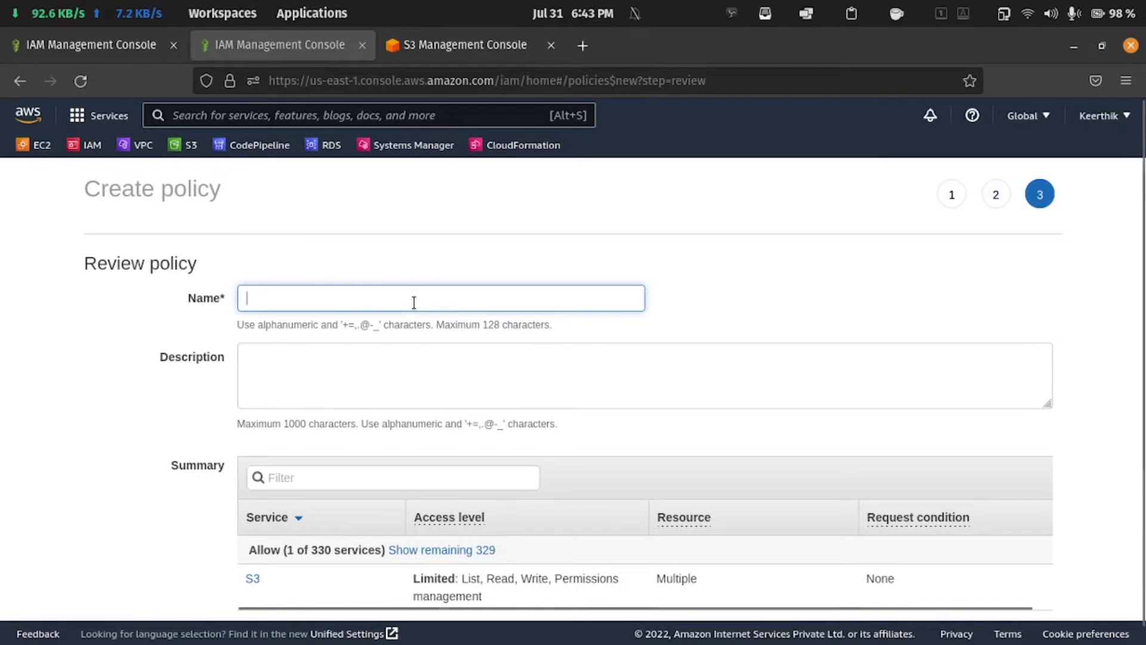
{"action": "type", "text": "S3-"}
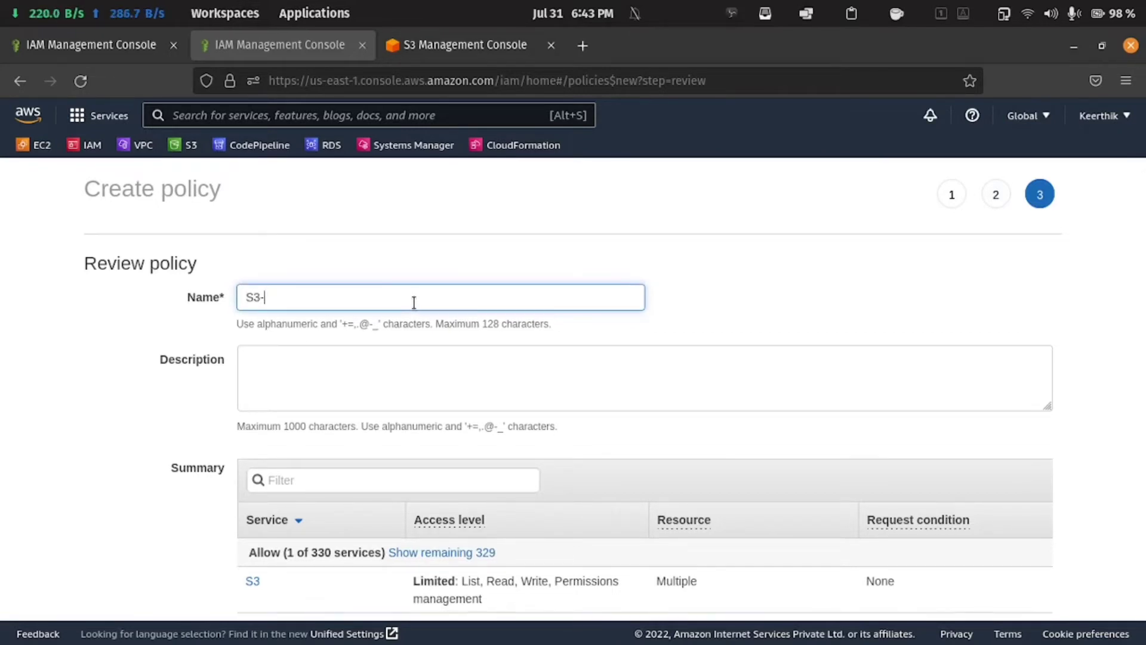
{"action": "type", "text": "Cross-account"}
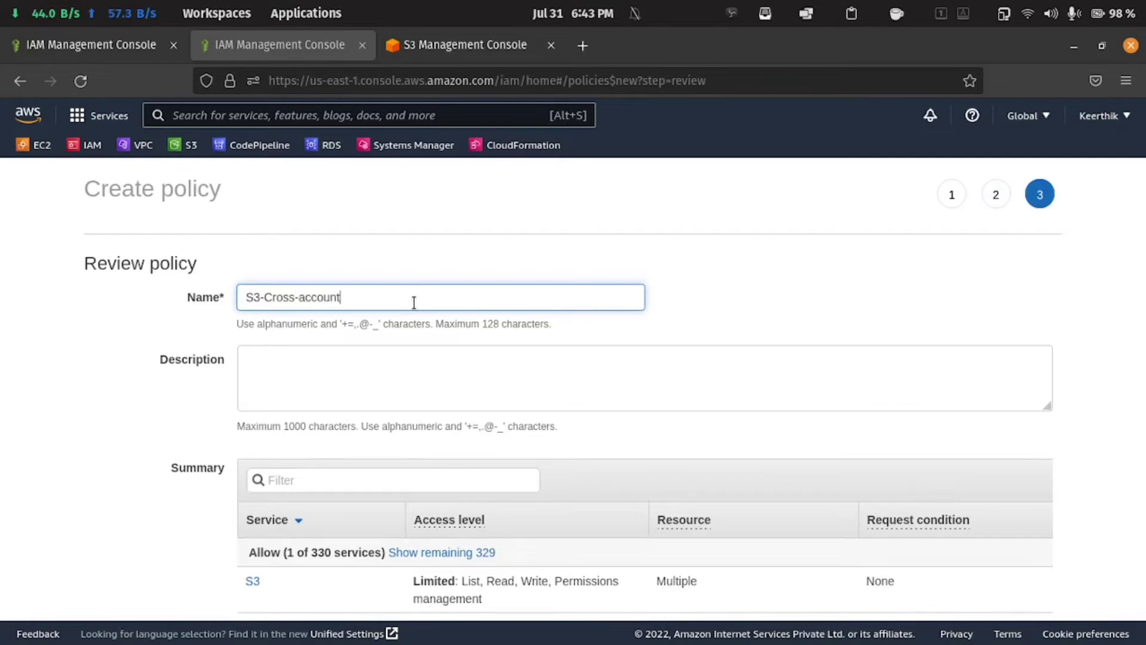
{"action": "key", "text": "ctrl+a"}
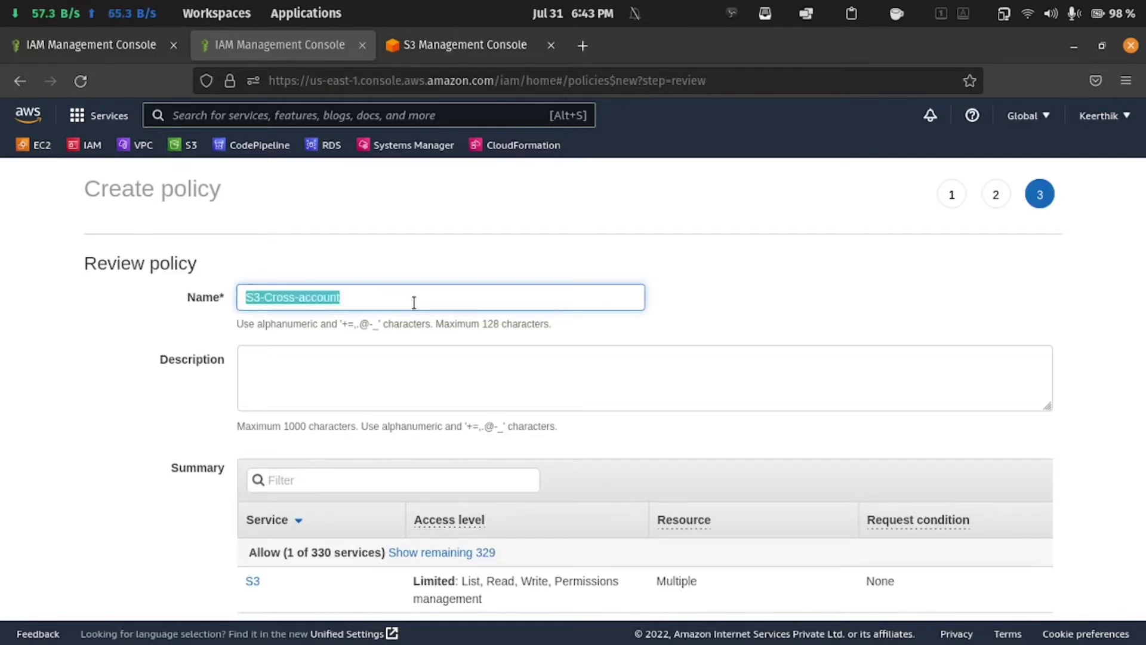
{"action": "left_click", "coordinate": [388, 390]}
{"action": "key", "text": "ctrl+v"}
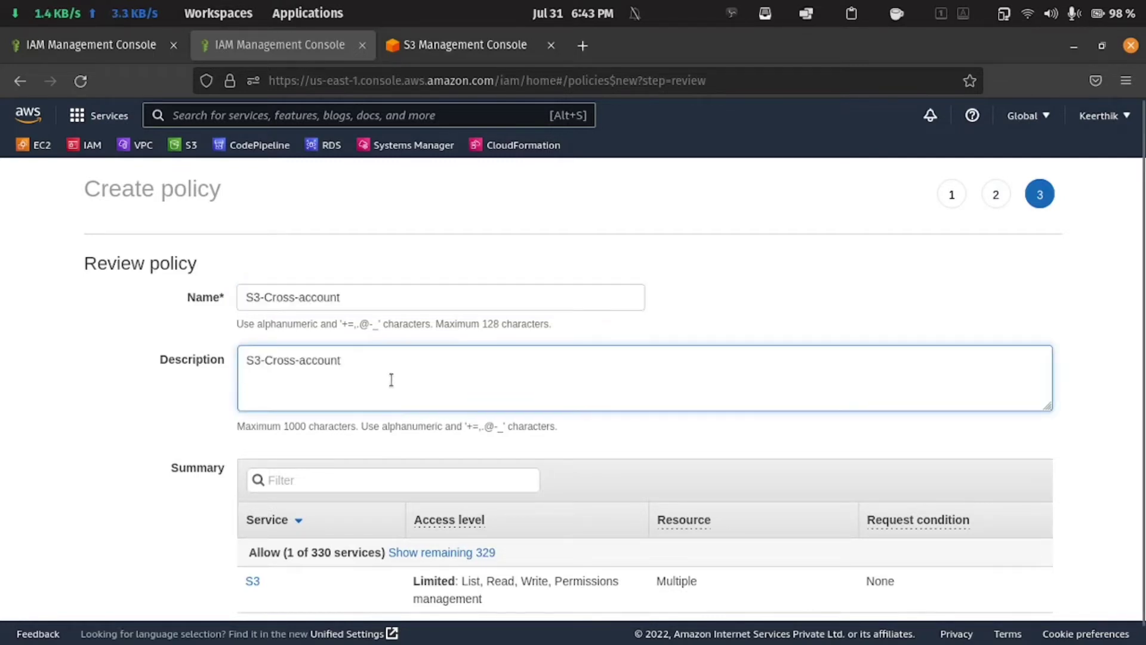
{"action": "scroll", "coordinate": [391, 379], "scroll_direction": "down", "scroll_amount": 4}
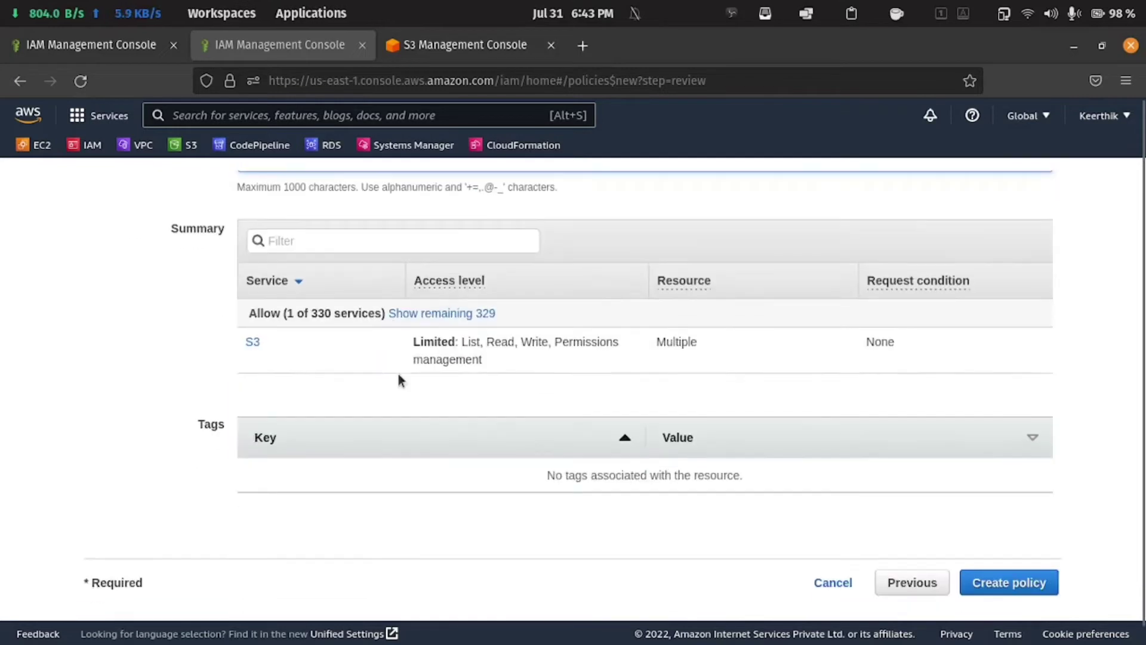
{"action": "left_click", "coordinate": [1011, 584]}
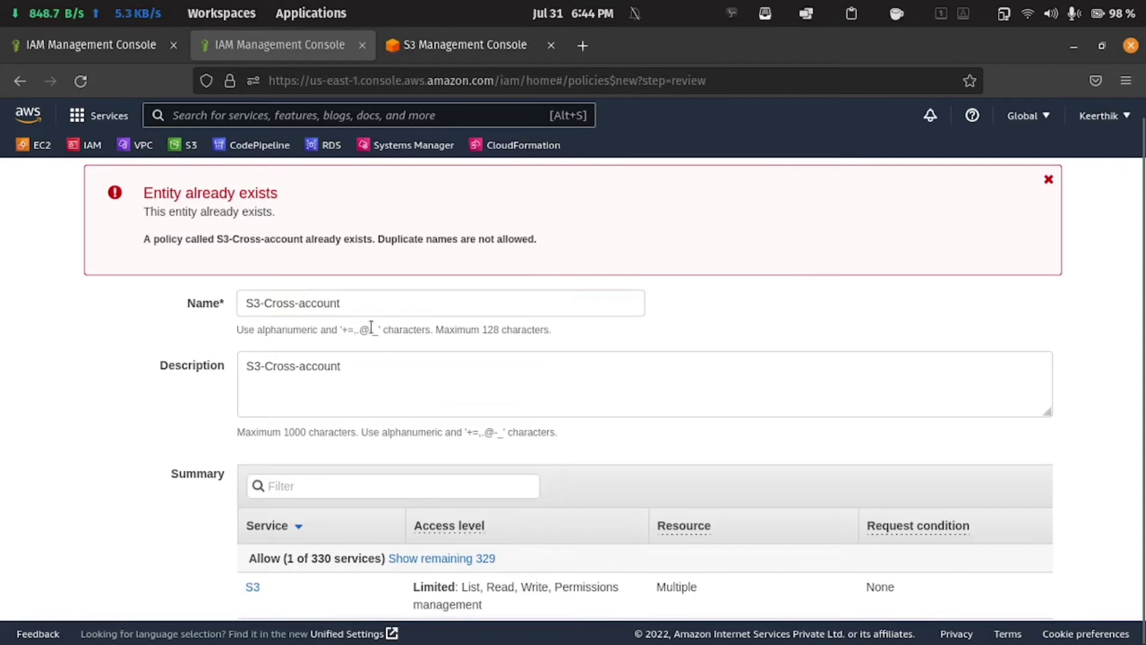
Change the policy's name and description to S3-Cross-account-access and create the policy
{"action": "left_click", "coordinate": [366, 301]}
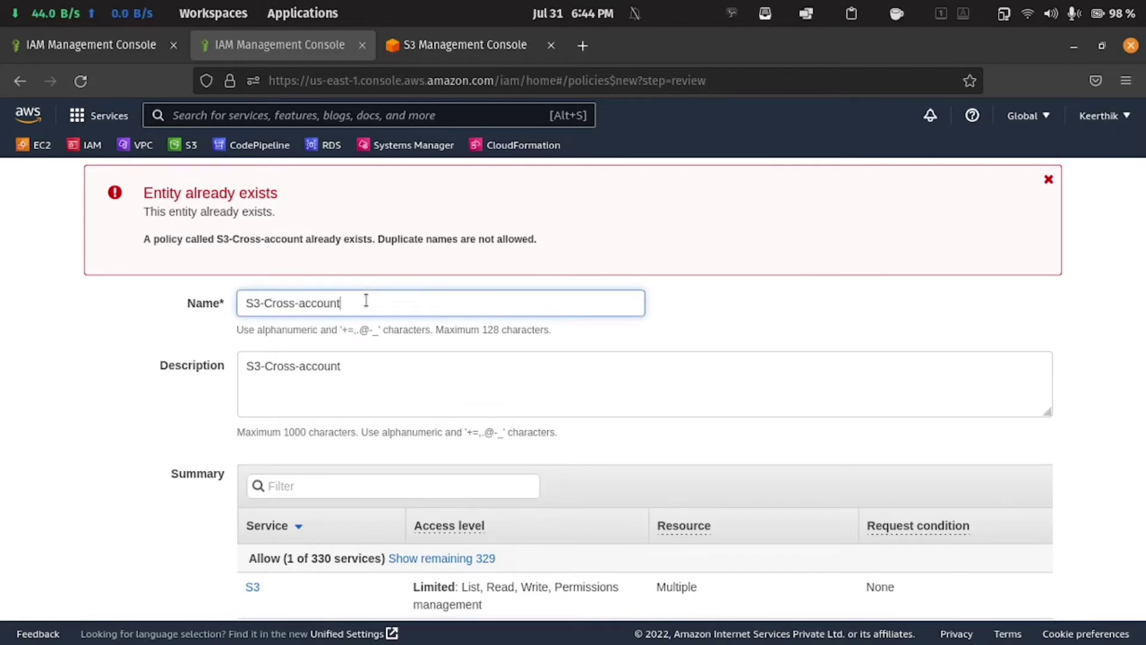
{"action": "type", "text": "-acc"}
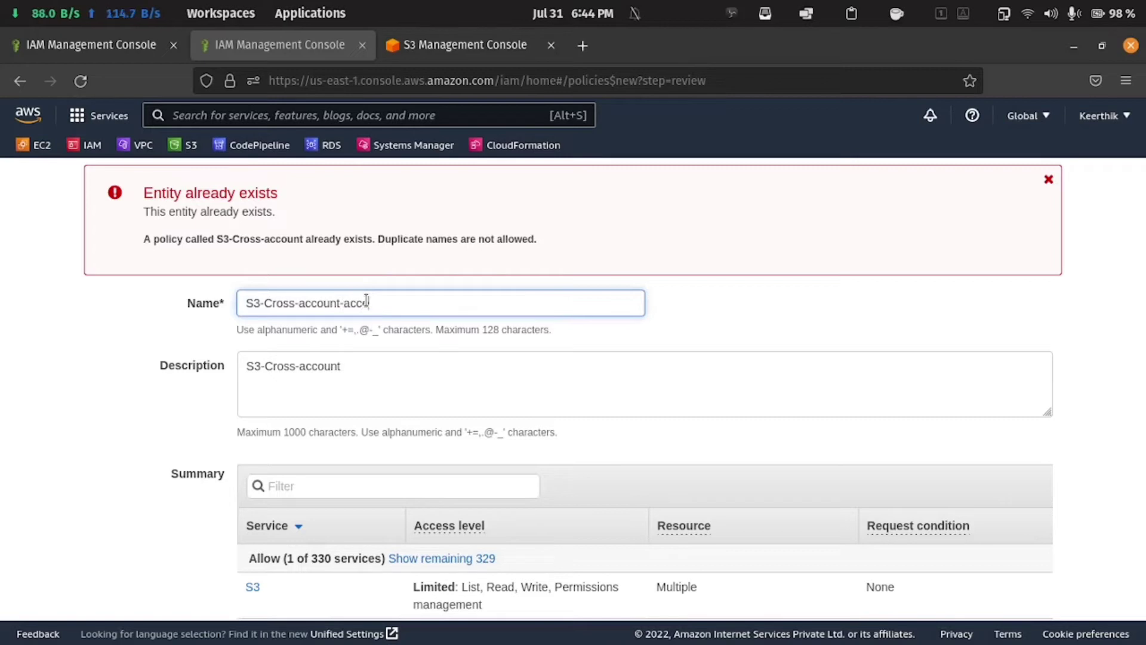
{"action": "type", "text": "ess"}
{"action": "key", "text": "ctrl+a"}
{"action": "key", "text": "ctrl+c"}
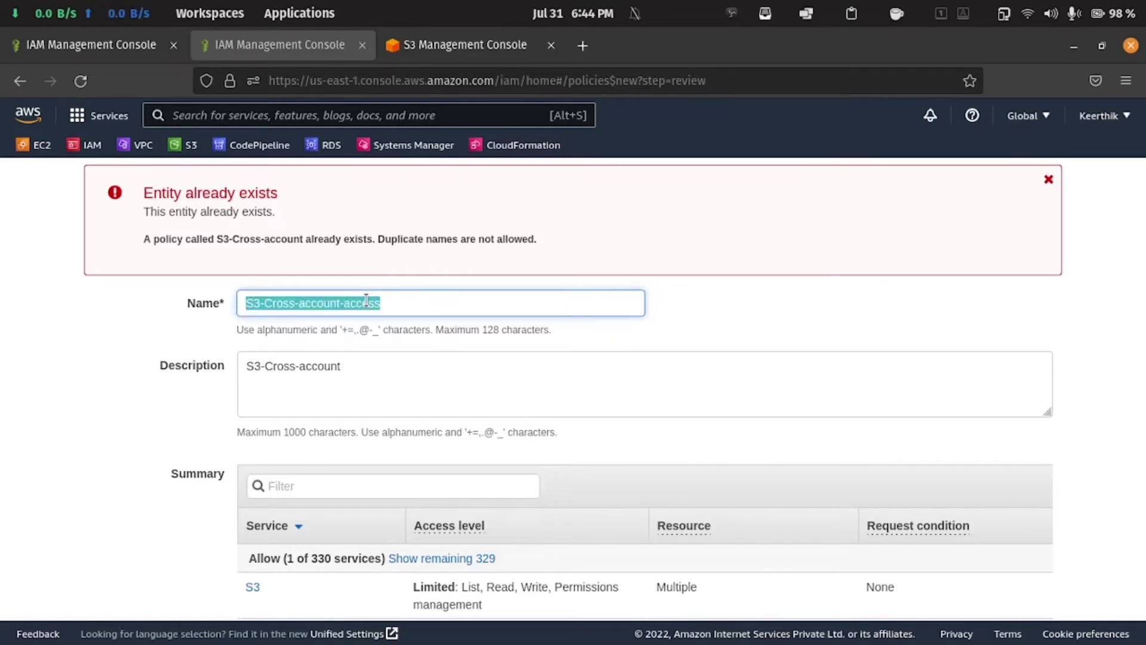
{"action": "left_click", "coordinate": [376, 379]}
{"action": "key", "text": "ctrl+a"}
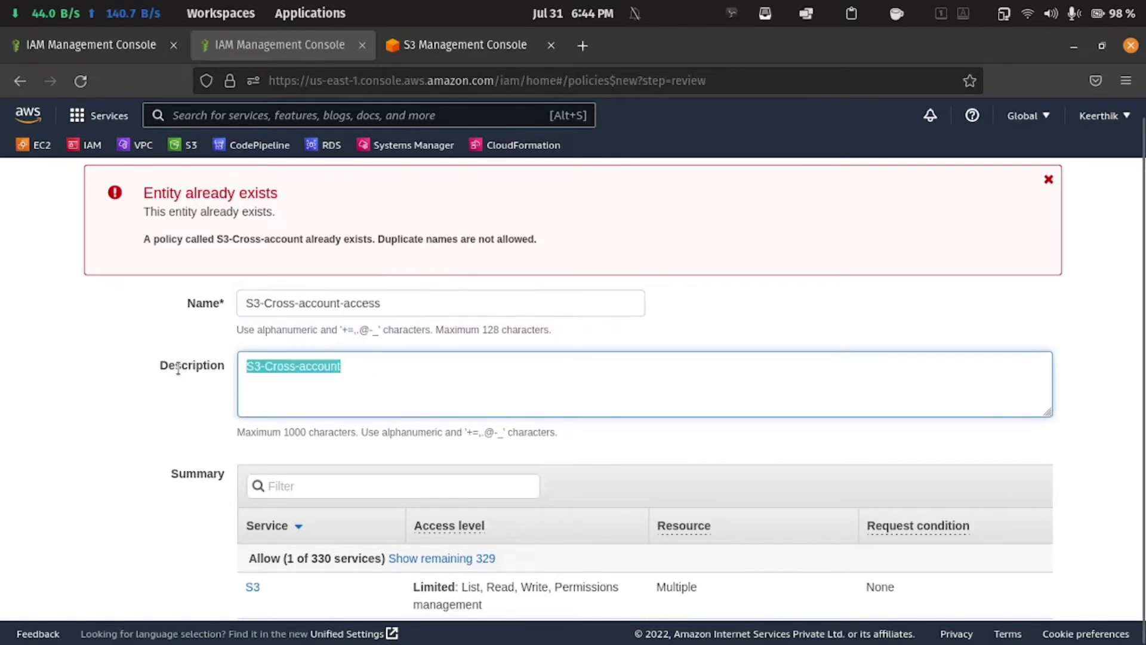
{"action": "key", "text": "ctrl+v"}
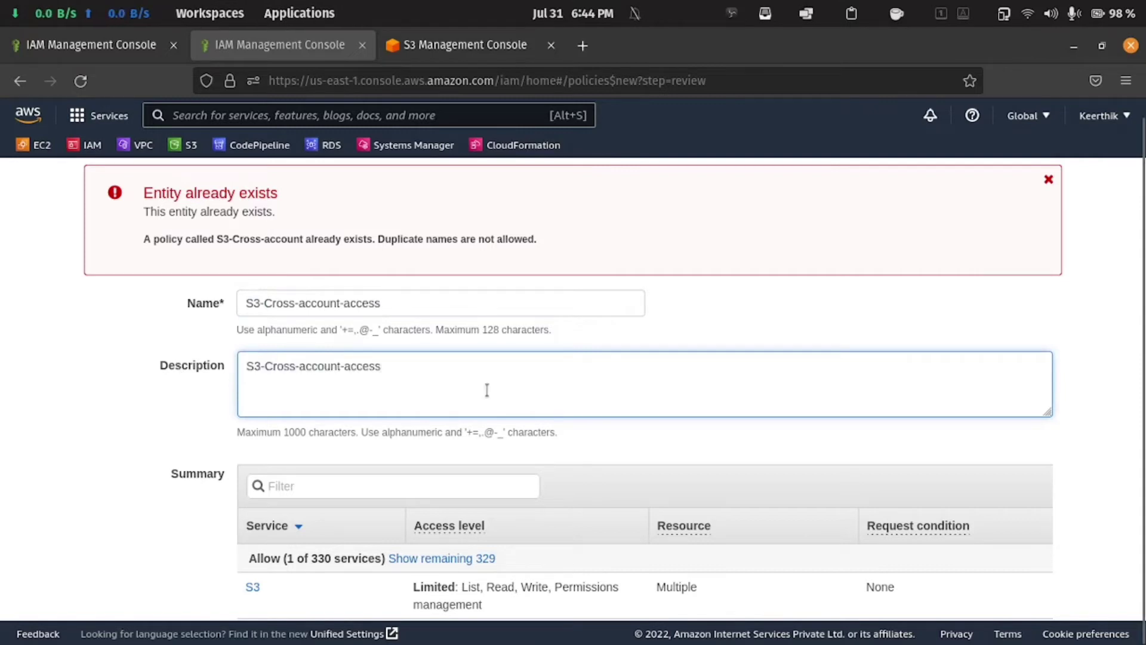
{"action": "scroll", "coordinate": [477, 370], "scroll_direction": "down", "scroll_amount": 5}
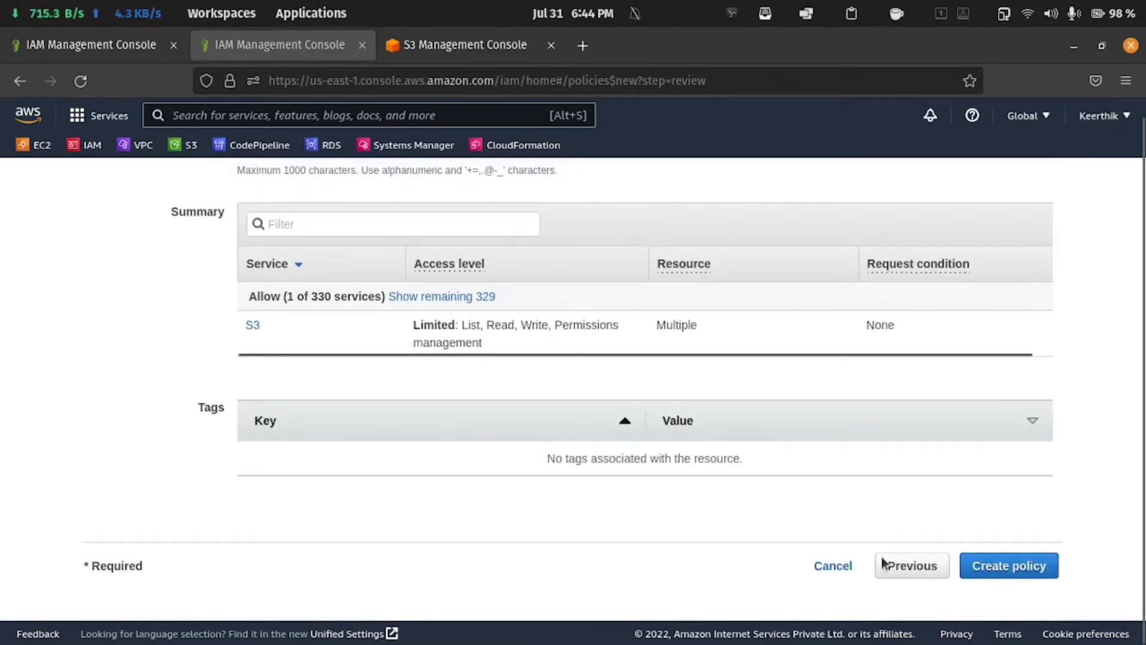
{"action": "left_click", "coordinate": [1023, 570]}
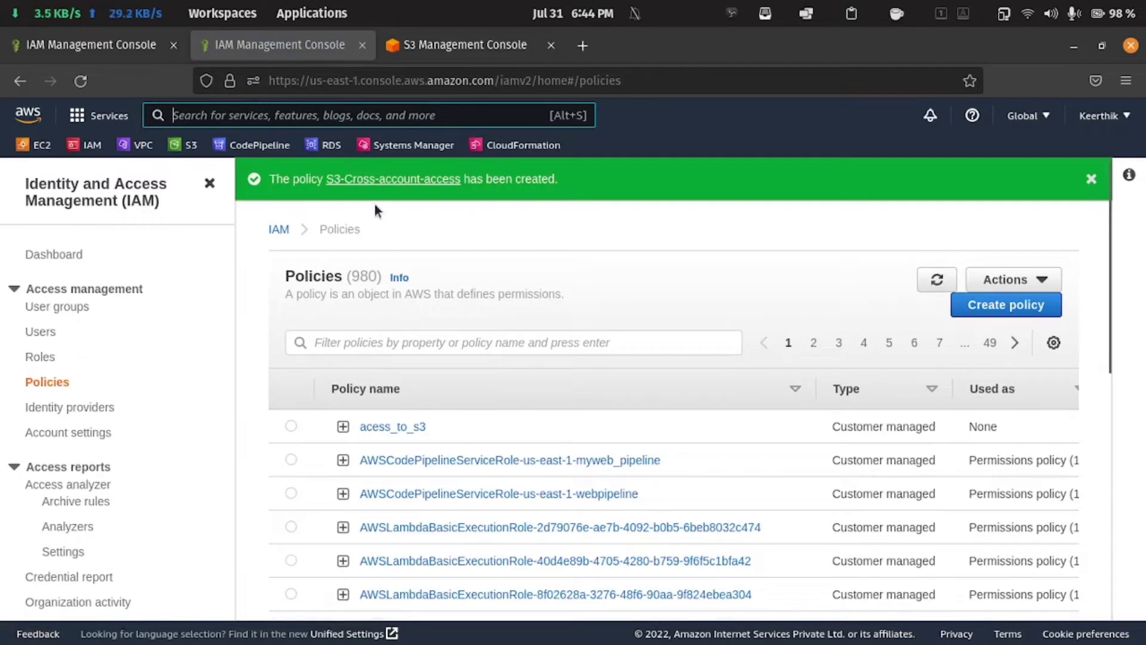
Return to the role's permissions, replace the s3 filter with S3-Cross-account-access, refresh the policies and select the matching one
{"action": "left_click", "coordinate": [100, 44]}
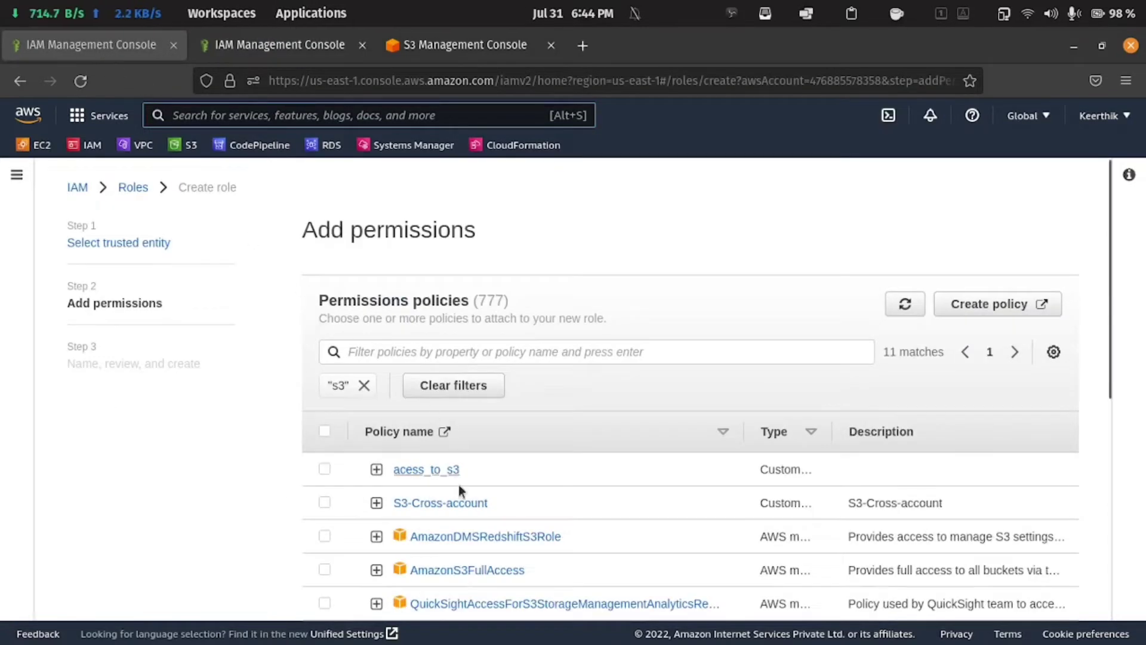
{"action": "left_click", "coordinate": [361, 387]}
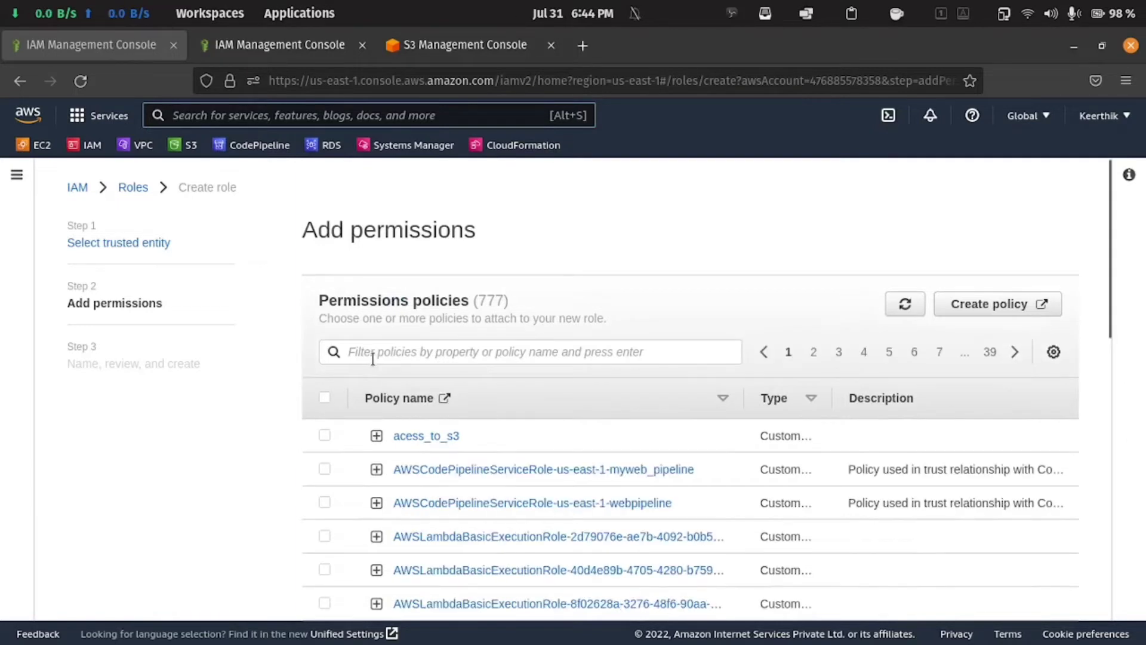
{"action": "left_click", "coordinate": [374, 355]}
{"action": "key", "text": "ctrl+v"}
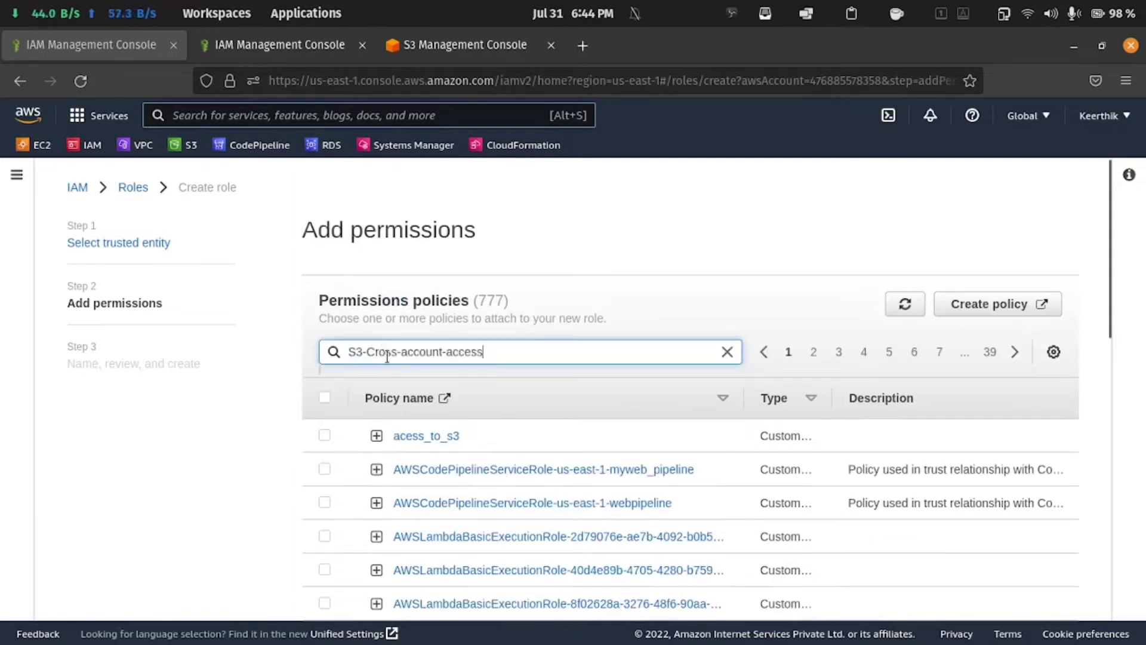
{"action": "key", "text": "Return"}
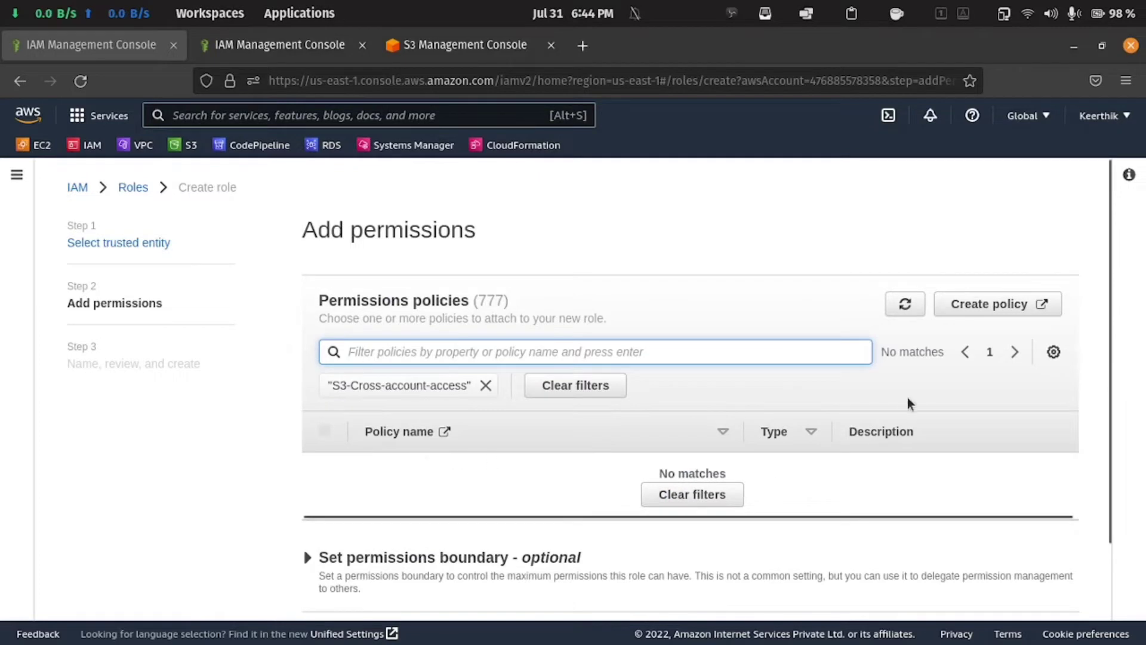
{"action": "left_click", "coordinate": [912, 307]}
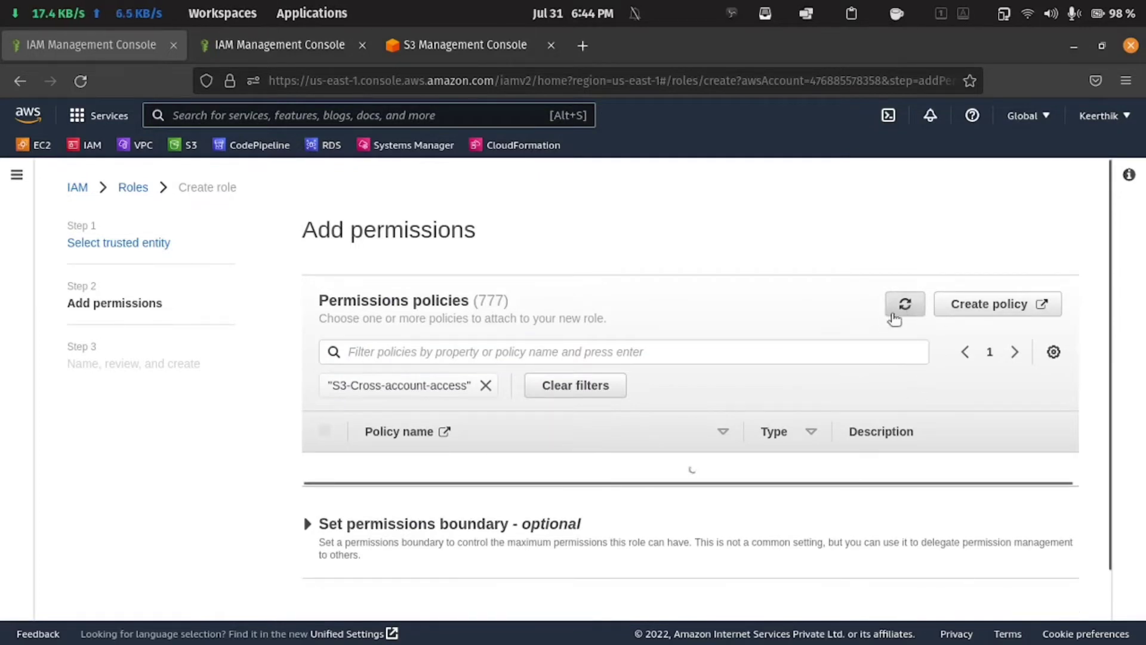
{"action": "left_click", "coordinate": [324, 468]}
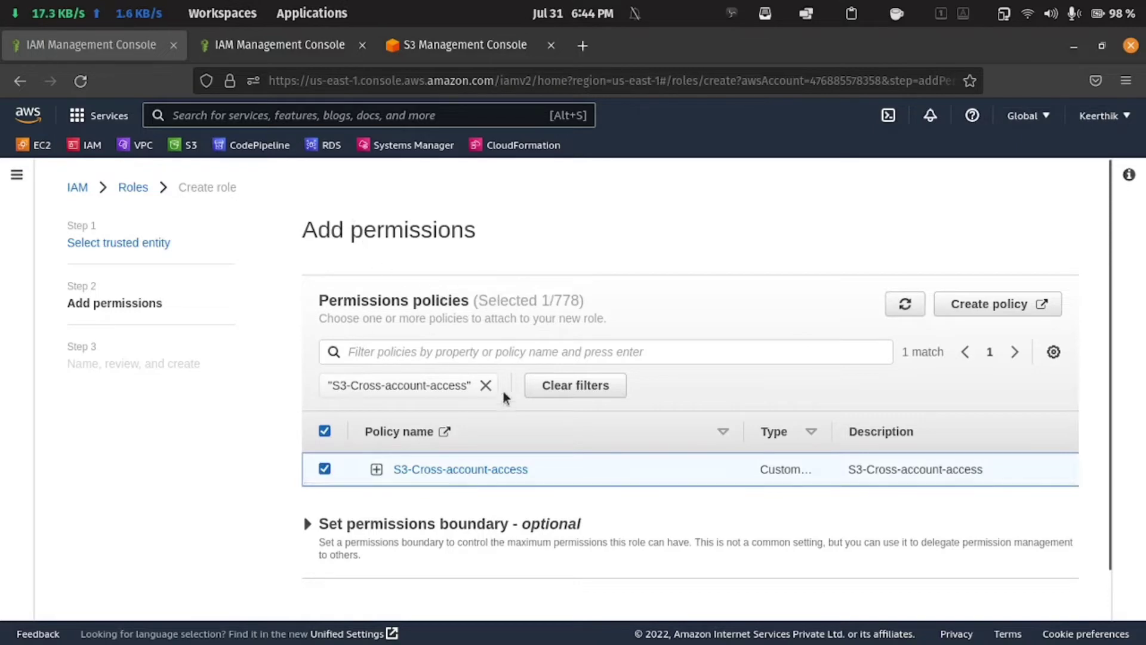
Close the extra IAM policies browser tab and advance the role creation to naming and review
{"action": "left_click", "coordinate": [371, 51]}
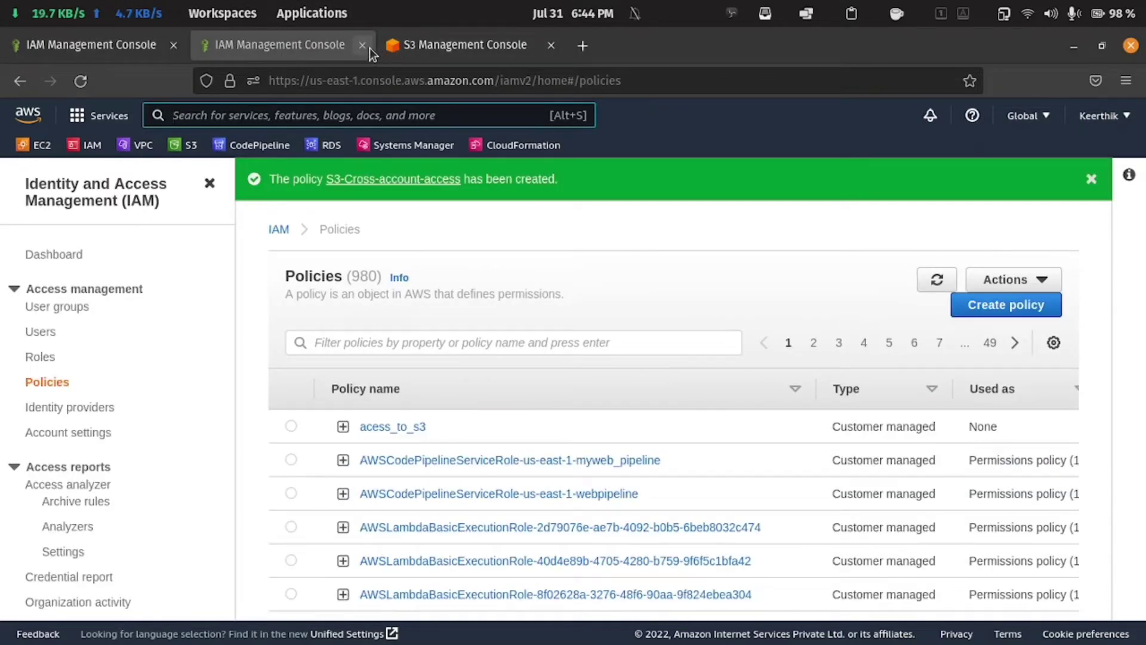
{"action": "left_click", "coordinate": [369, 48]}
{"action": "left_click", "coordinate": [117, 43]}
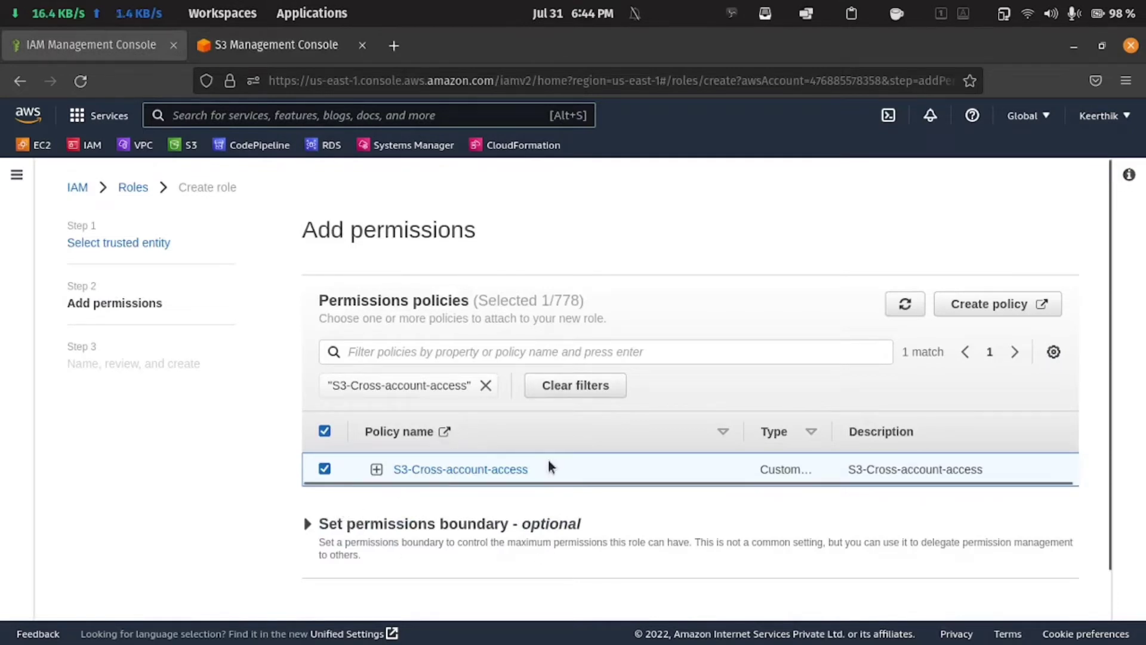
{"action": "scroll", "coordinate": [648, 495], "scroll_direction": "down", "scroll_amount": 2}
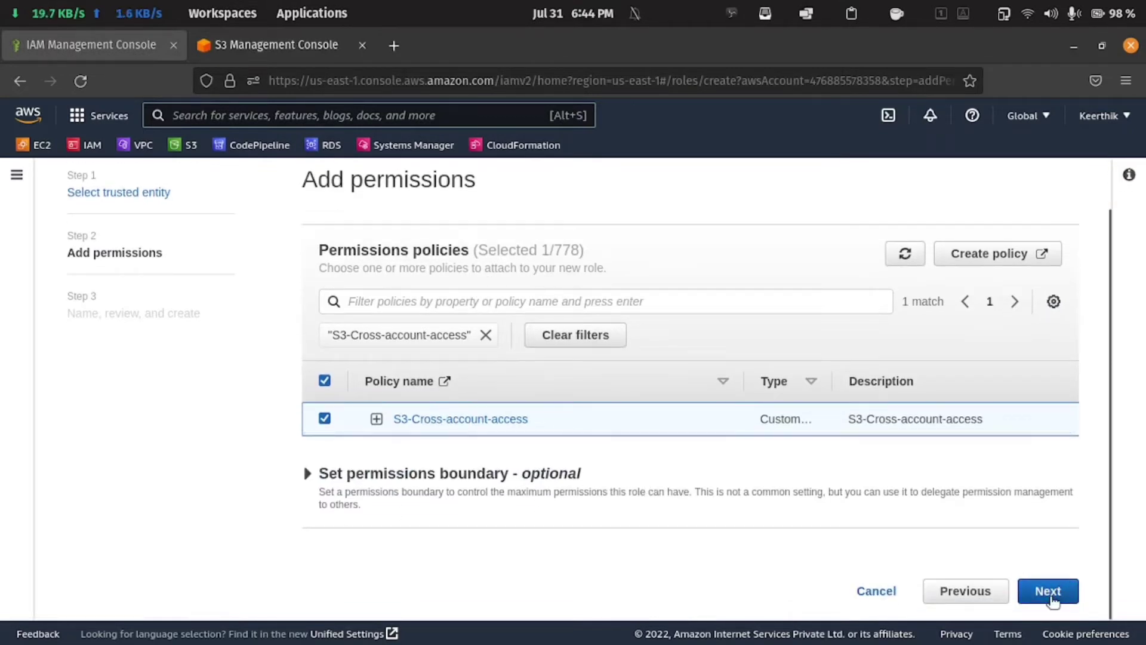
{"action": "left_click", "coordinate": [1049, 594]}
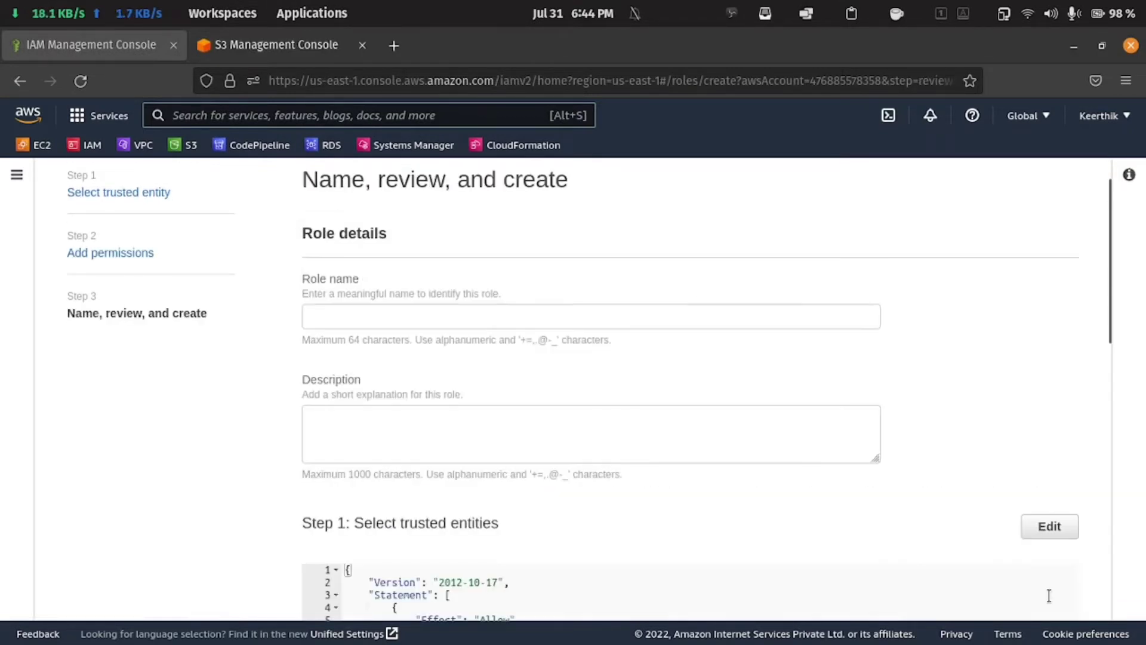
Enter S3-Cross-account-access as both the name and the description of the new role
{"action": "left_click", "coordinate": [413, 317]}
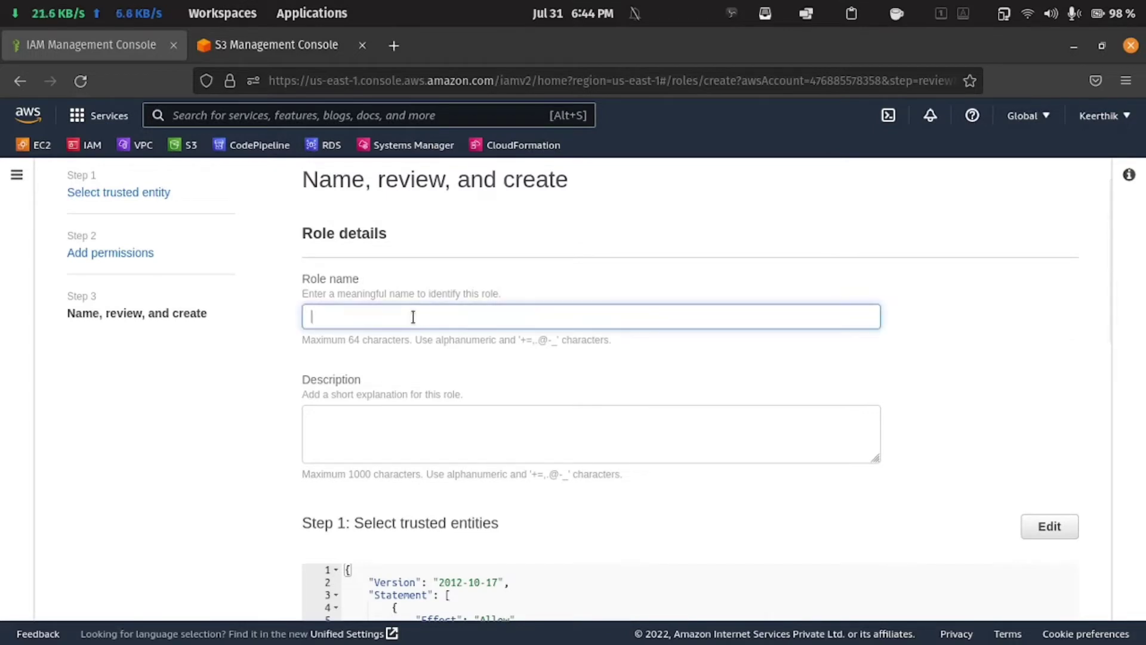
{"action": "key", "text": "ctrl+v"}
{"action": "left_click", "coordinate": [414, 436]}
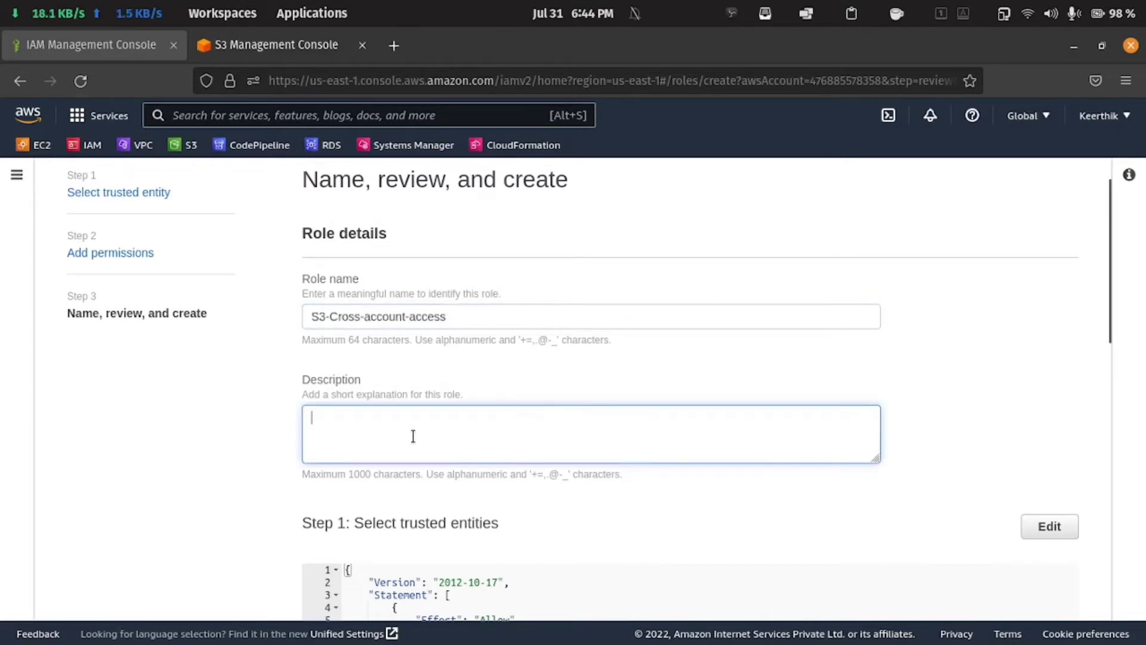
{"action": "key", "text": "ctrl+v"}
Review the role's trusted entity and attached permissions policy, and create the role
{"action": "scroll", "coordinate": [416, 433], "scroll_direction": "down", "scroll_amount": 10}
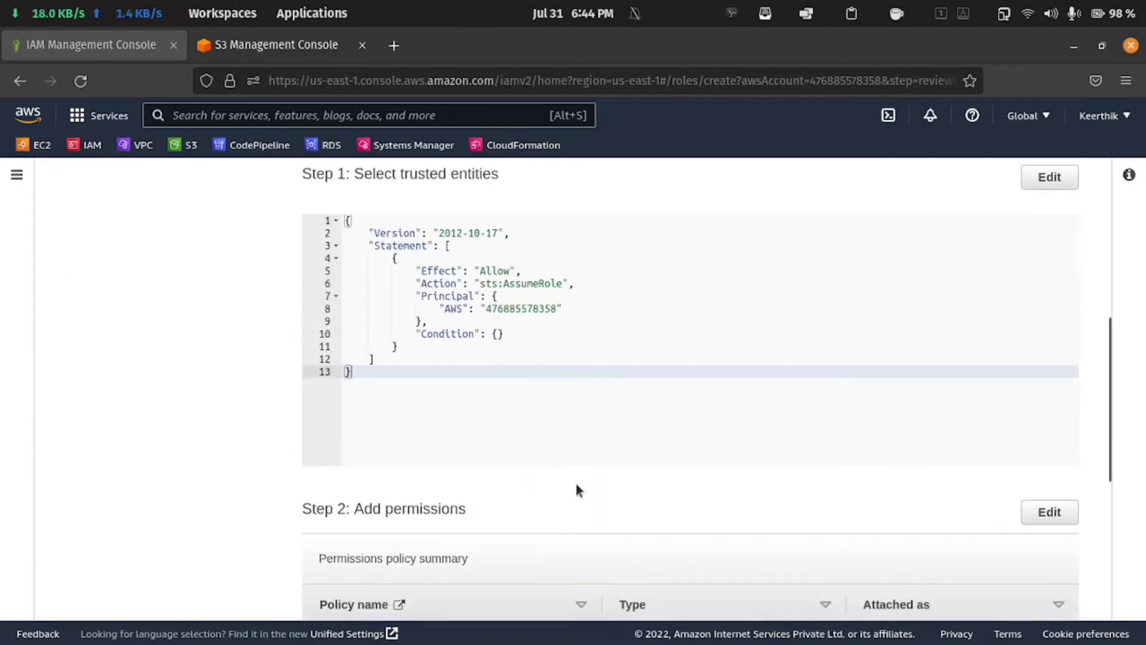
{"action": "scroll", "coordinate": [573, 477], "scroll_direction": "down", "scroll_amount": 2}
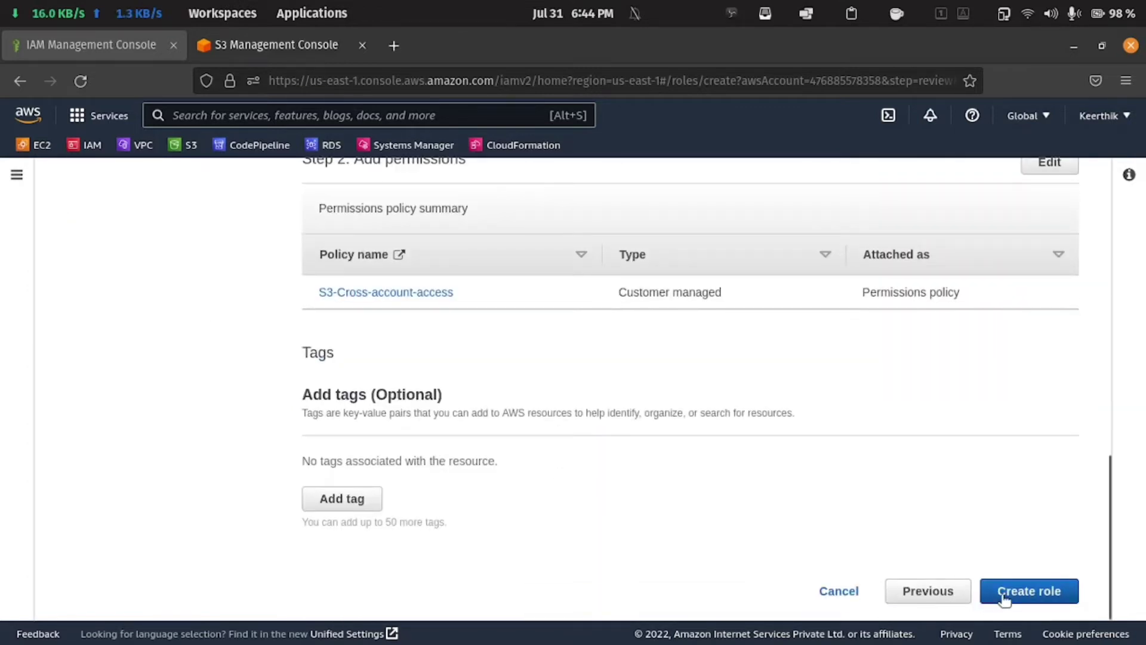
{"action": "scroll", "coordinate": [1005, 599], "scroll_direction": "up", "scroll_amount": 2}
{"action": "scroll", "coordinate": [605, 451], "scroll_direction": "up", "scroll_amount": 10}
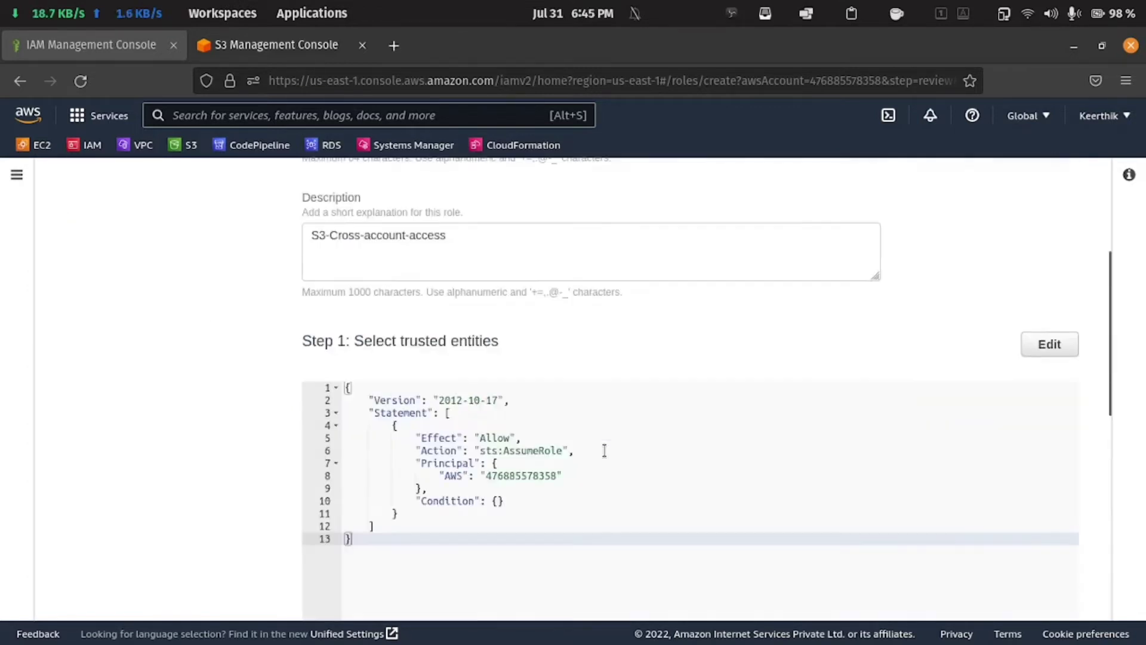
{"action": "scroll", "coordinate": [605, 451], "scroll_direction": "down", "scroll_amount": 9}
{"action": "scroll", "coordinate": [884, 500], "scroll_direction": "down", "scroll_amount": 3}
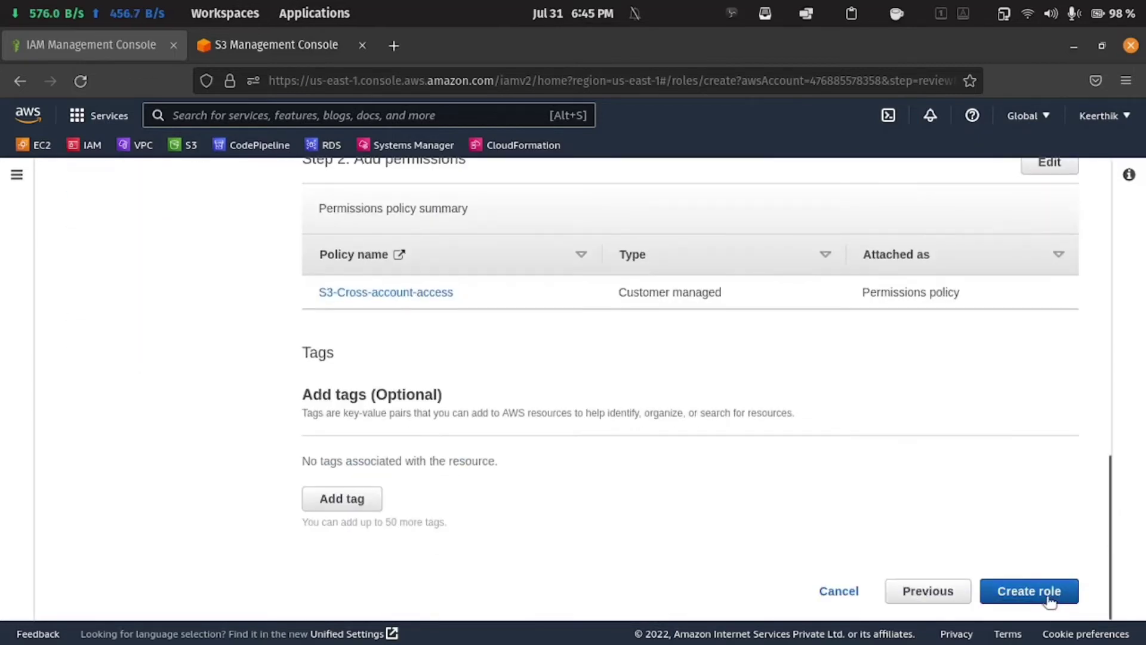
{"action": "left_click", "coordinate": [1044, 596]}
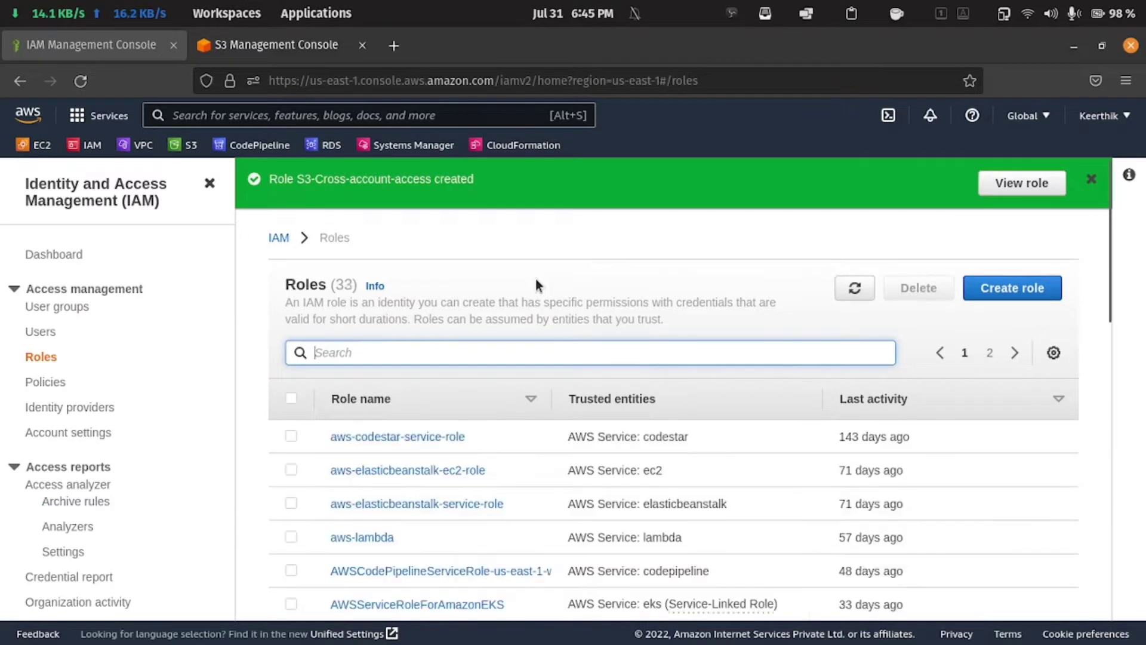
Search the roles list for S3-Cross-account-access and check the matching role's name
{"action": "left_click", "coordinate": [507, 358]}
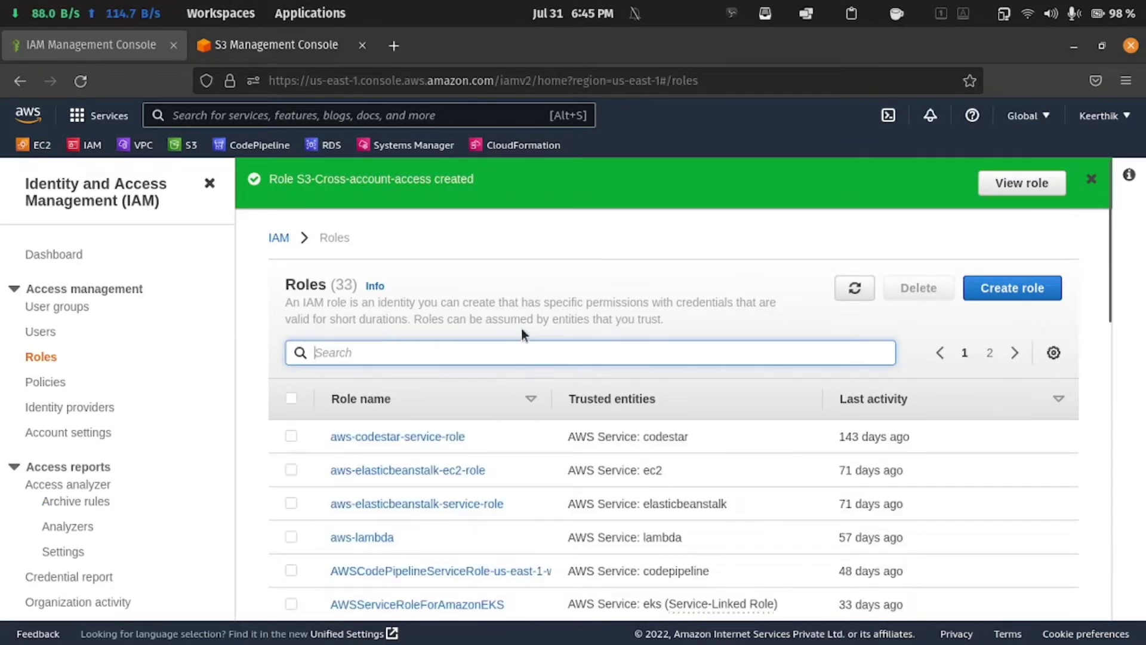
{"action": "type", "text": "S3-Cross-account-access"}
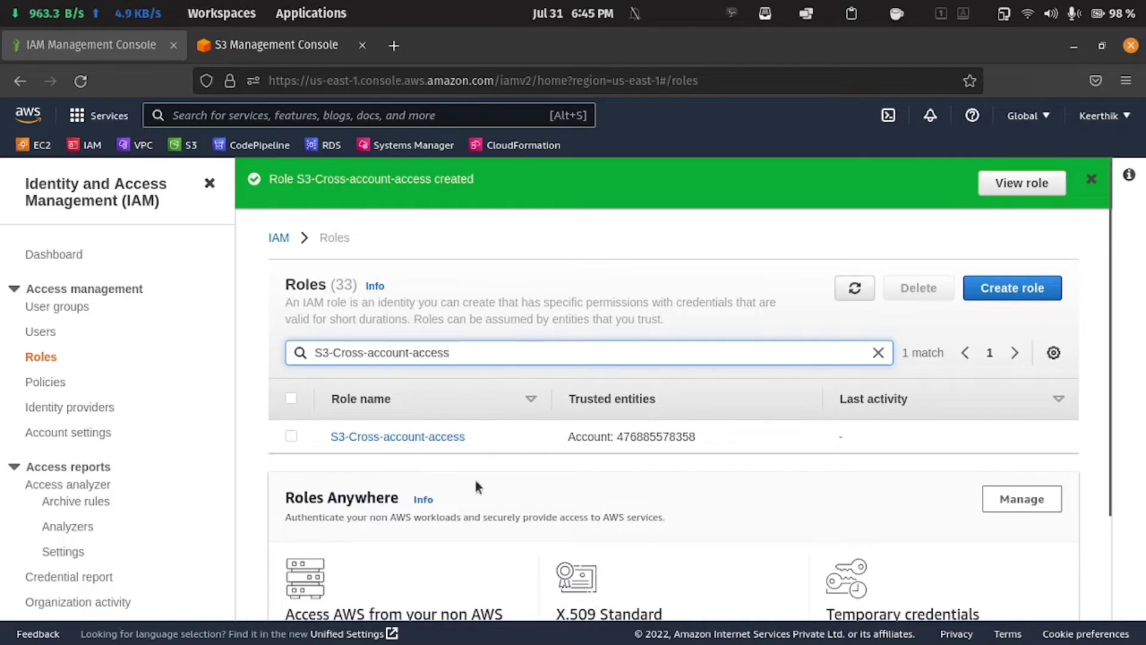
{"action": "left_click", "coordinate": [664, 482]}
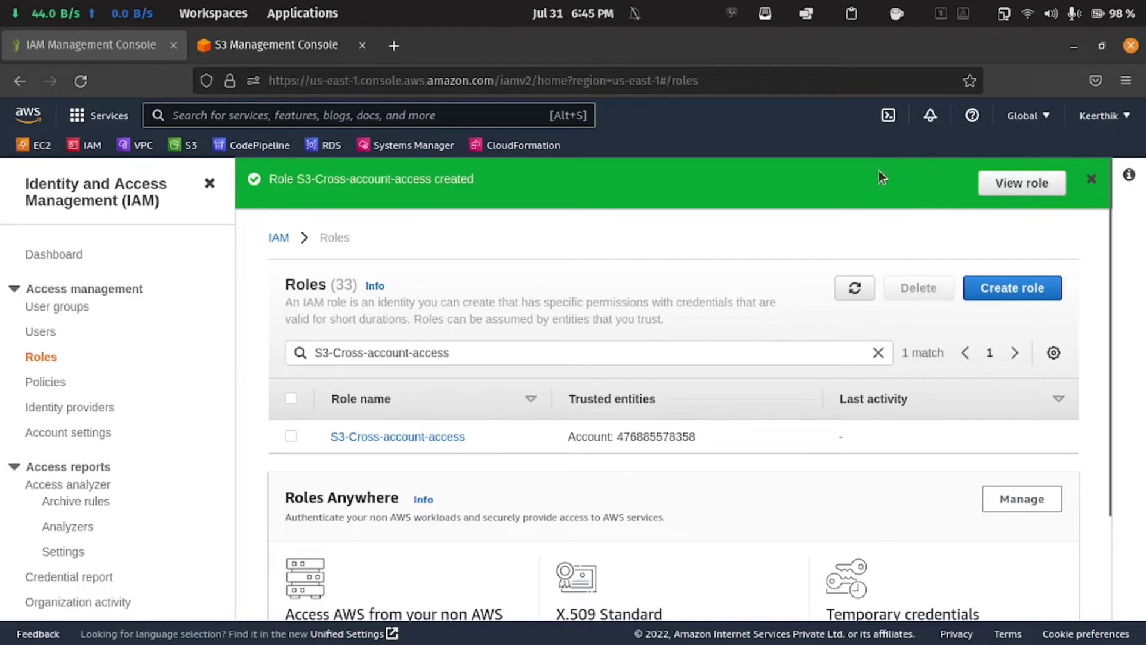
{"action": "left_click_drag", "start_coordinate": [479, 445], "coordinate": [317, 424]}
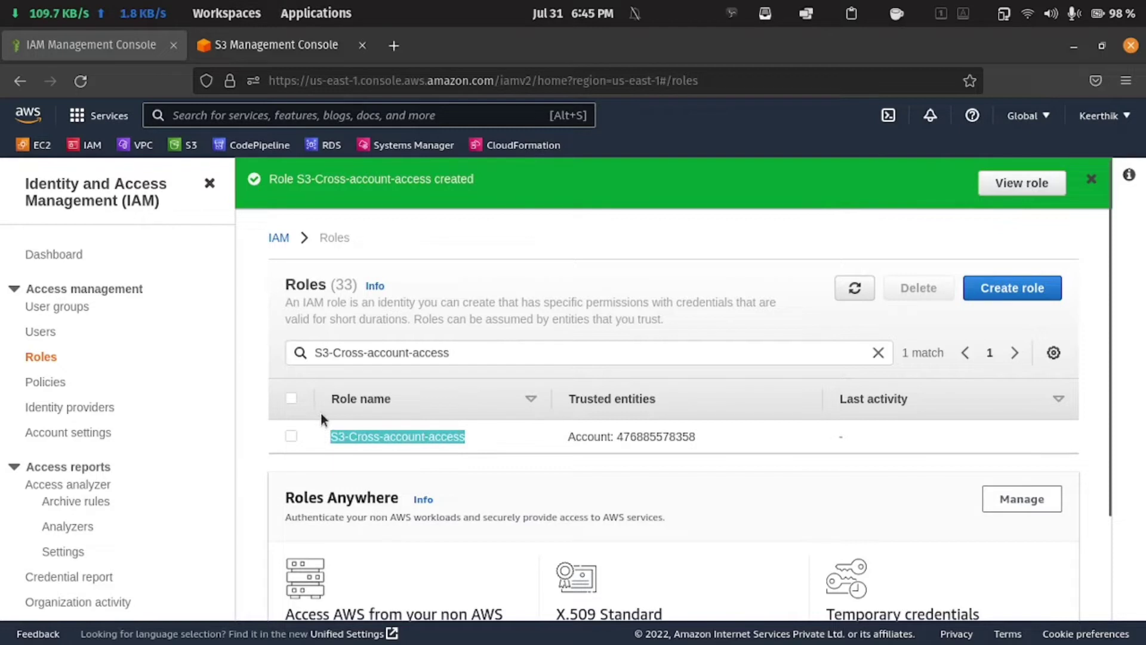
{"action": "left_click", "coordinate": [453, 492]}
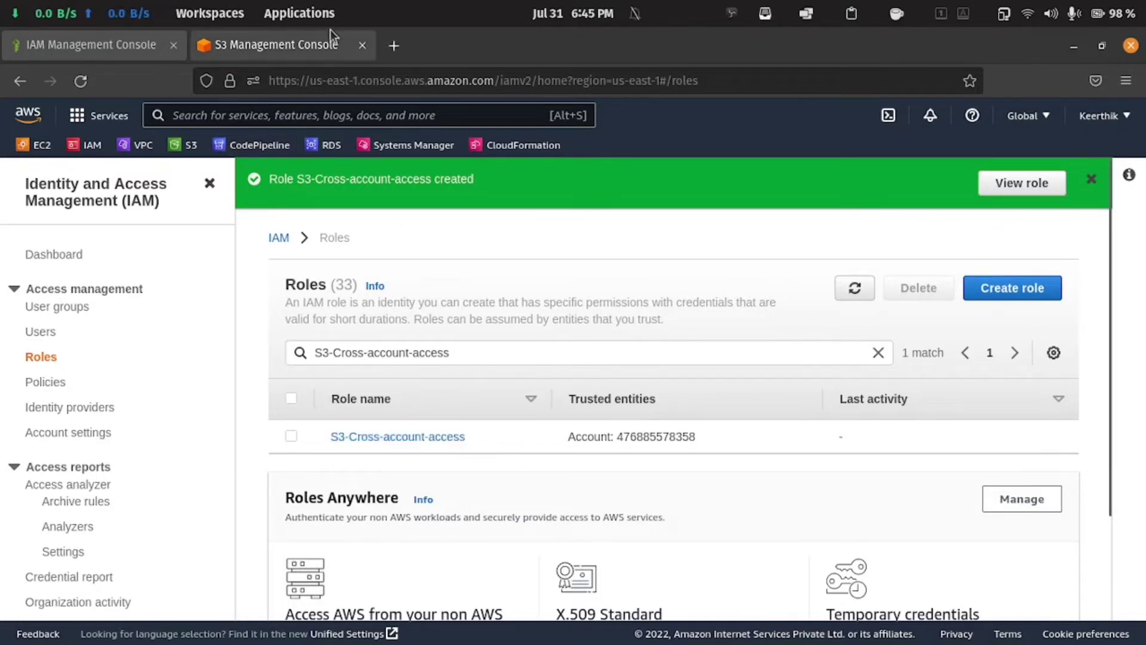
Switch to the Chrome window with the developer account and examine the README's instructions for the sts:AssumeRole inline policy
{"action": "left_click", "coordinate": [299, 37]}
{"action": "key", "text": "ctrl+Tab"}
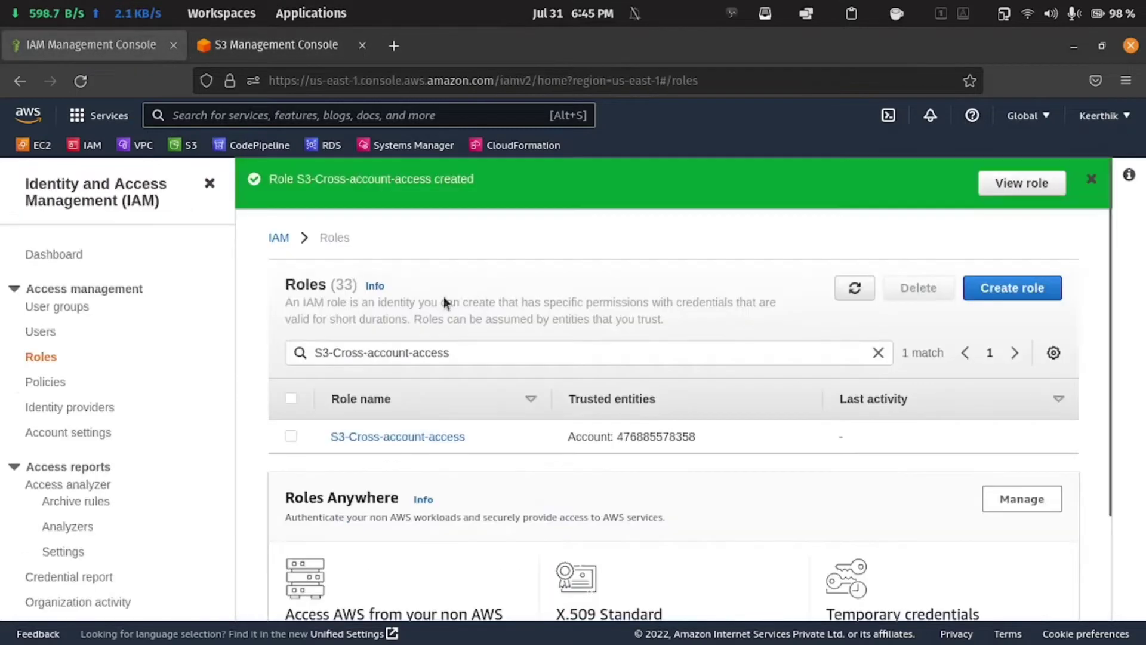
{"action": "left_click", "coordinate": [1074, 53]}
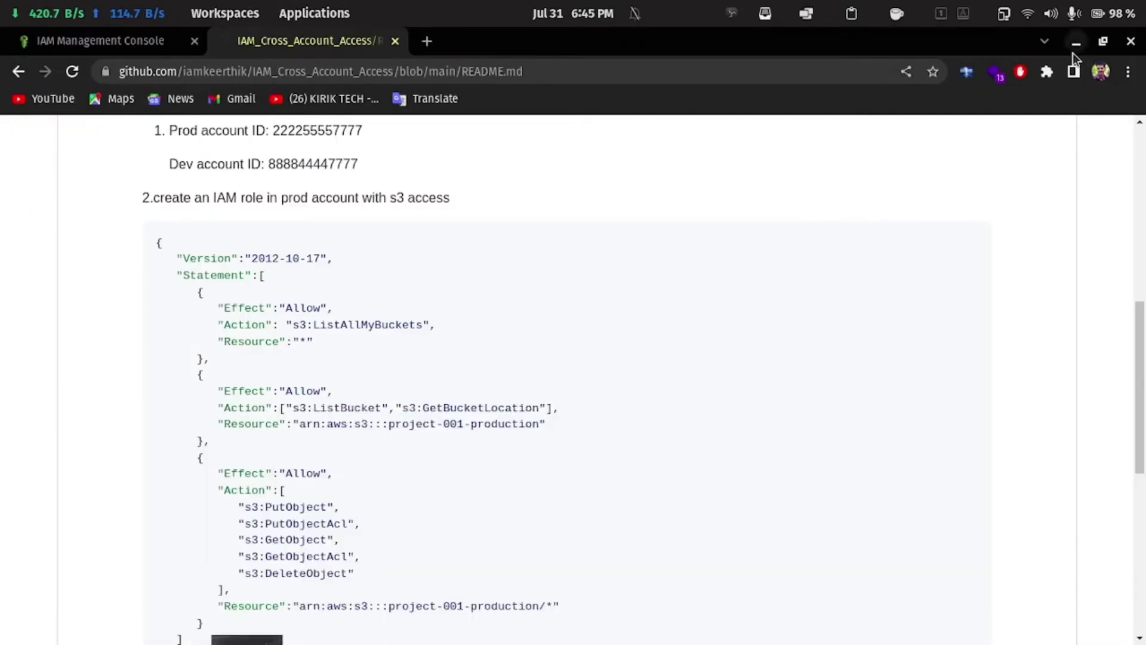
{"action": "left_click", "coordinate": [98, 44]}
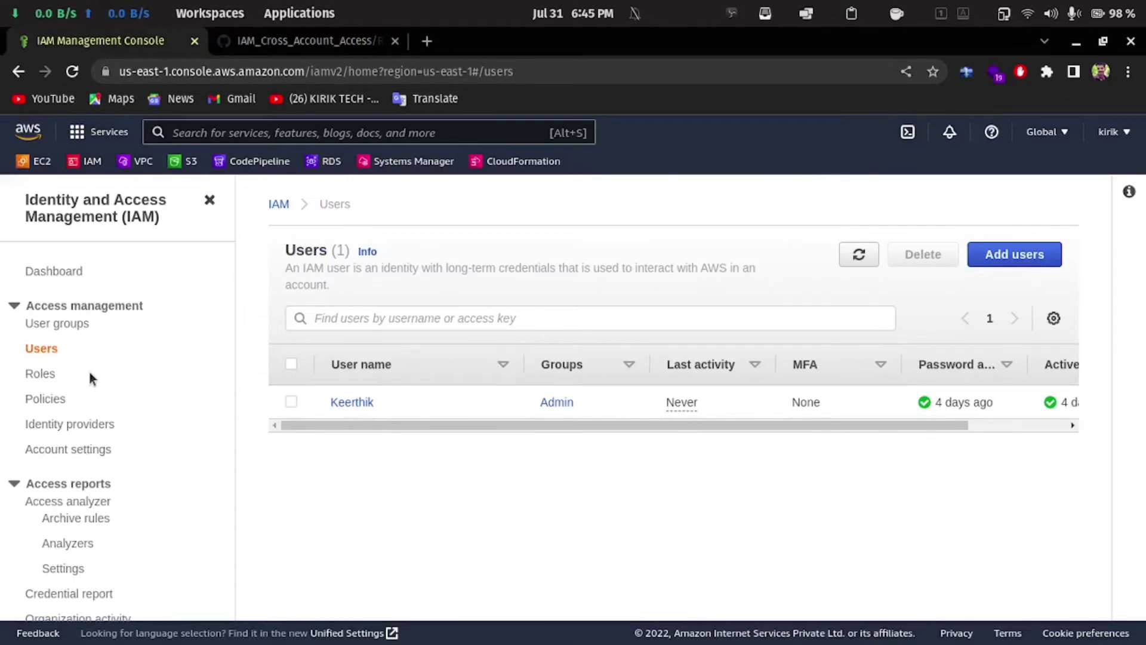
{"action": "mouse_move", "coordinate": [248, 641]}
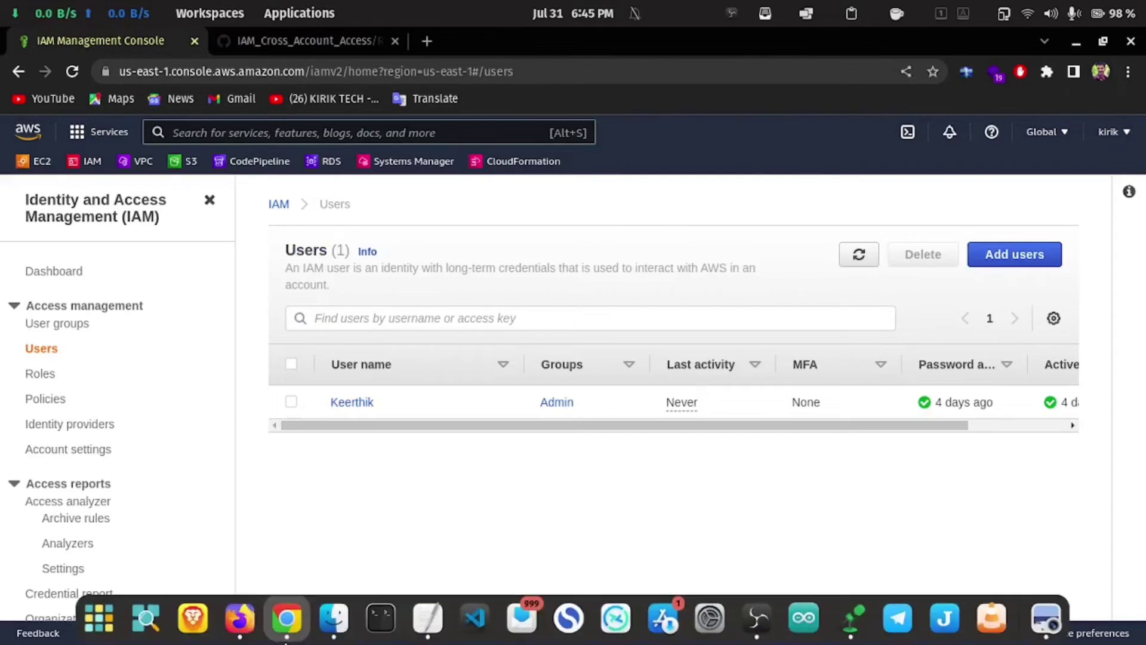
{"action": "left_click", "coordinate": [320, 39]}
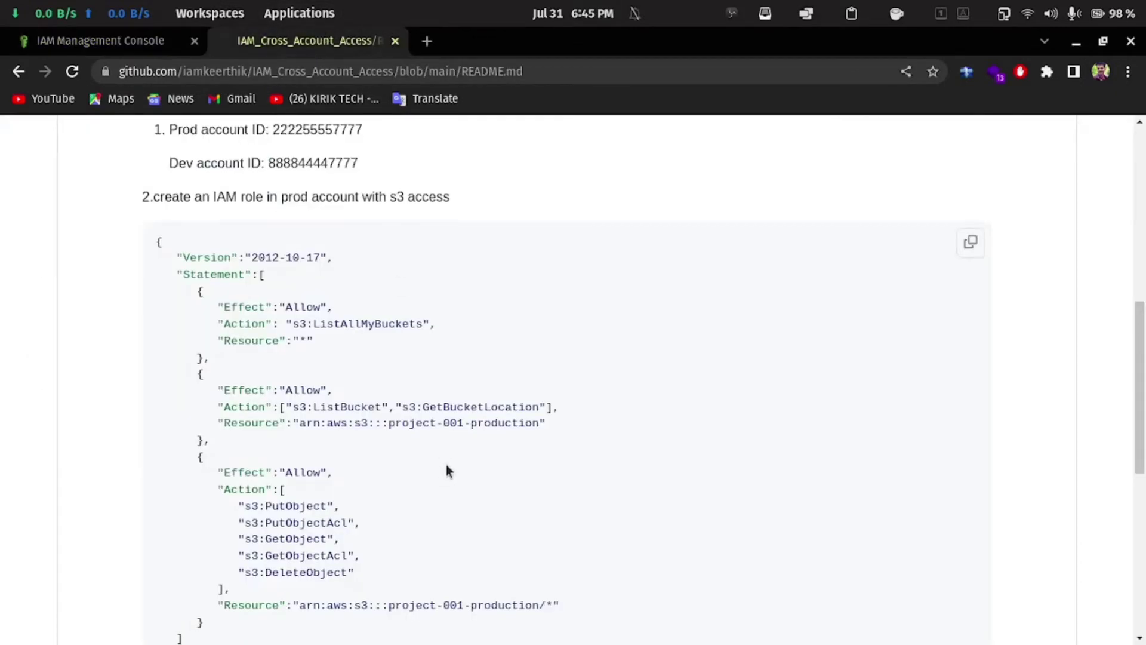
{"action": "scroll", "coordinate": [454, 455], "scroll_direction": "down", "scroll_amount": 5}
{"action": "scroll", "coordinate": [456, 455], "scroll_direction": "down", "scroll_amount": 3}
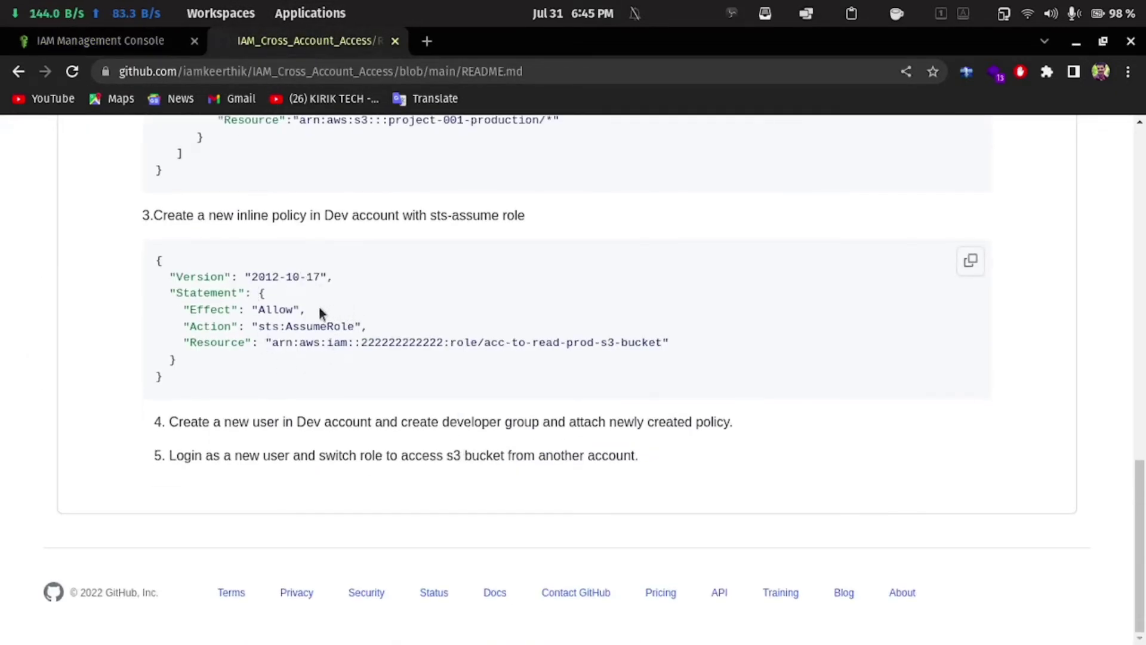
Start creating a new IAM policy in the developer account and show it in the JSON editor
{"action": "left_click", "coordinate": [136, 48]}
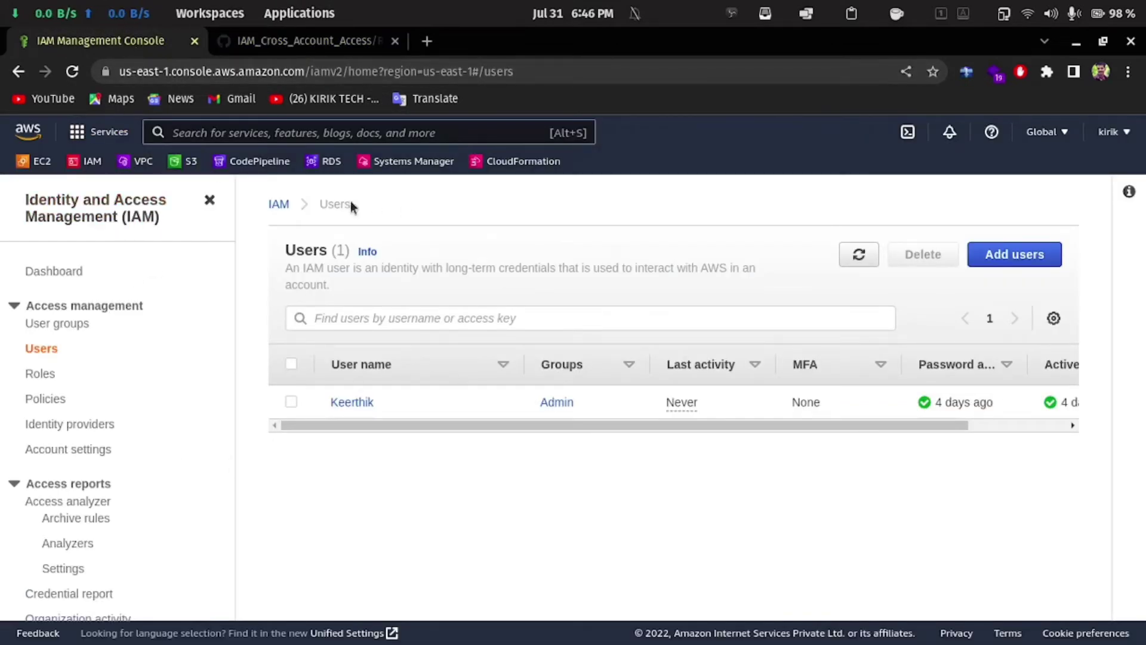
{"action": "left_click", "coordinate": [61, 398]}
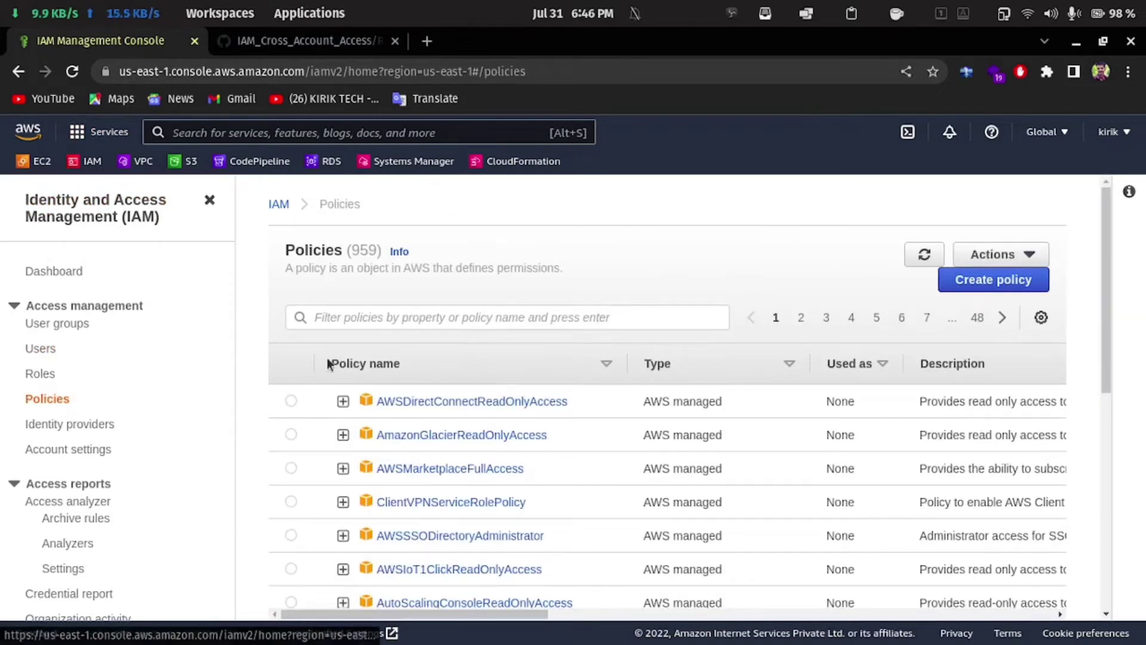
{"action": "left_click", "coordinate": [1018, 289]}
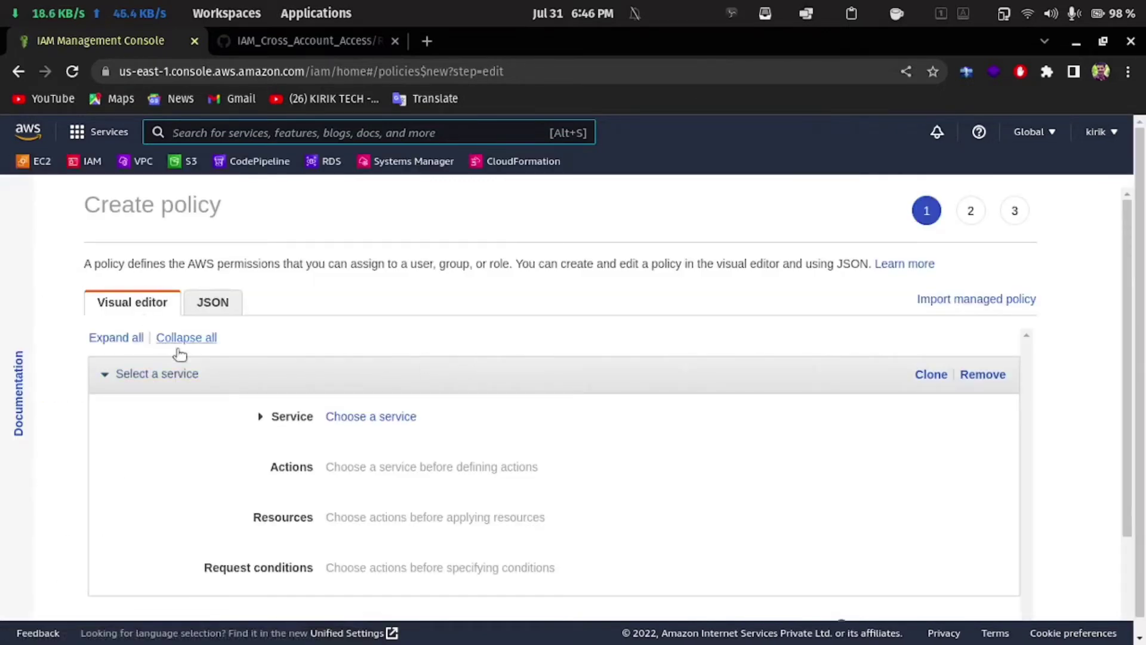
{"action": "scroll", "coordinate": [425, 489], "scroll_direction": "down", "scroll_amount": 1}
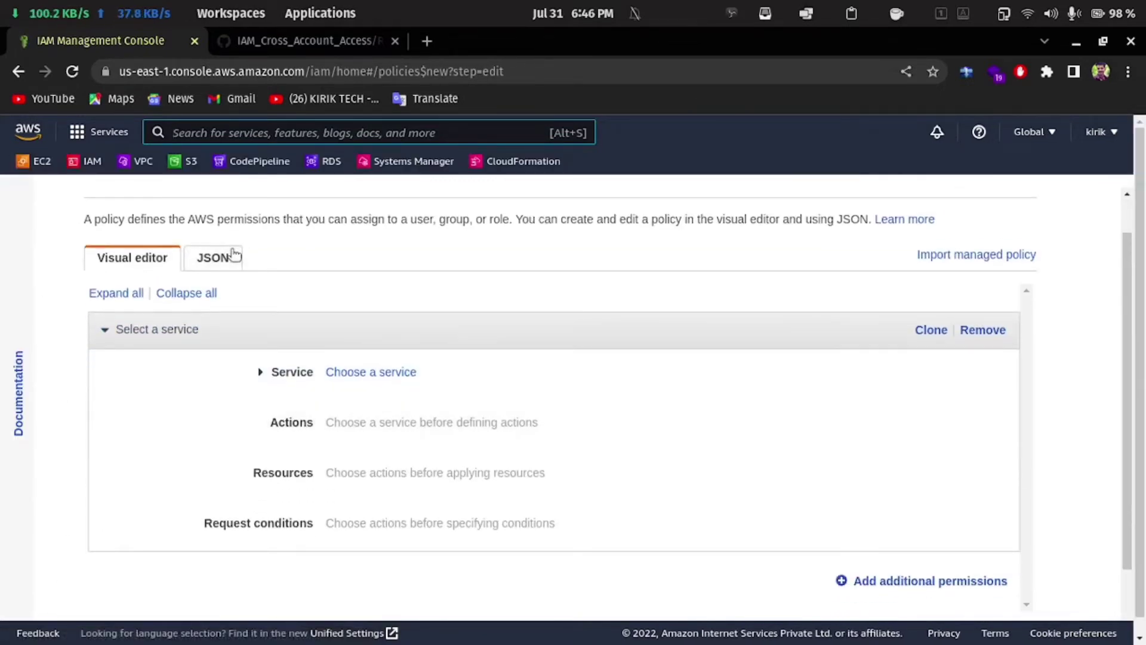
{"action": "left_click", "coordinate": [224, 285]}
Copy the sts:AssumeRole policy from the GitHub README and replace the new policy's default JSON with it
{"action": "left_click", "coordinate": [346, 49]}
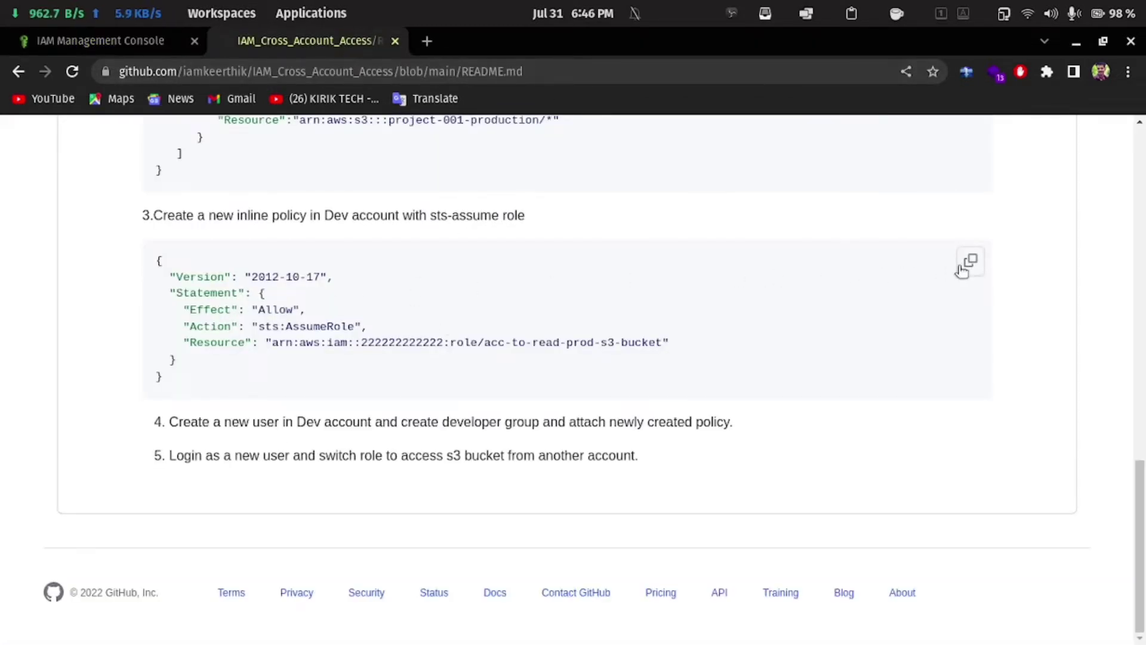
{"action": "left_click", "coordinate": [971, 268]}
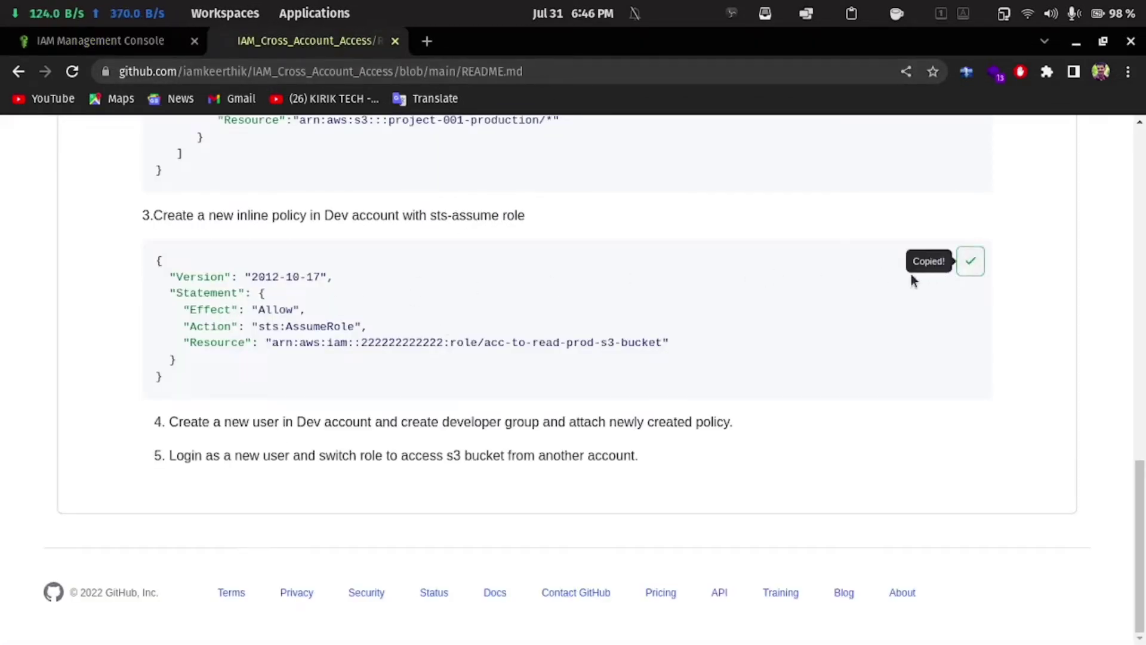
{"action": "left_click", "coordinate": [132, 37]}
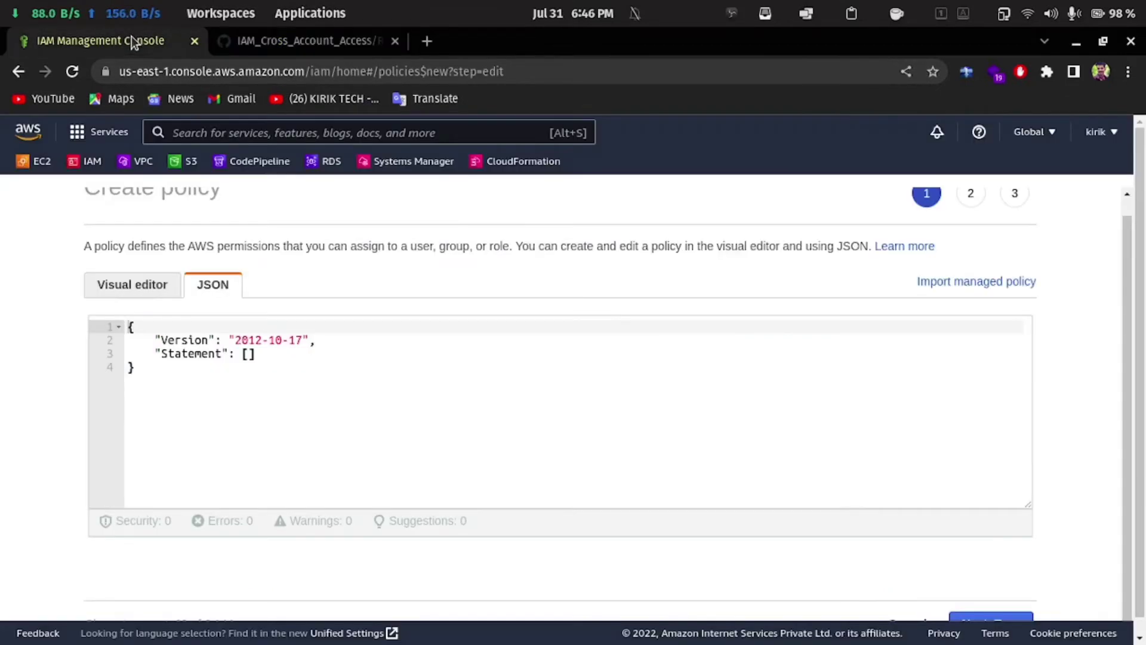
{"action": "left_click_drag", "start_coordinate": [128, 367], "coordinate": [122, 328]}
{"action": "key", "text": "ctrl+a"}
{"action": "key", "text": "ctrl+v"}
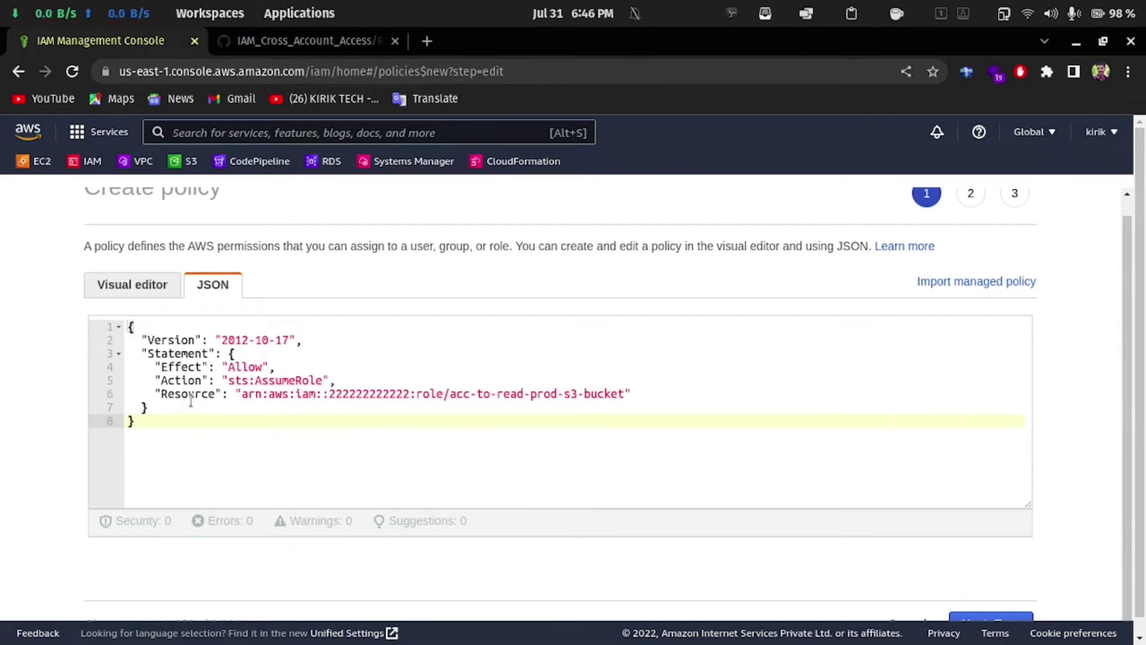
Delete the placeholder account ID from the Resource ARN in the policy JSON
{"action": "left_click", "coordinate": [408, 392]}
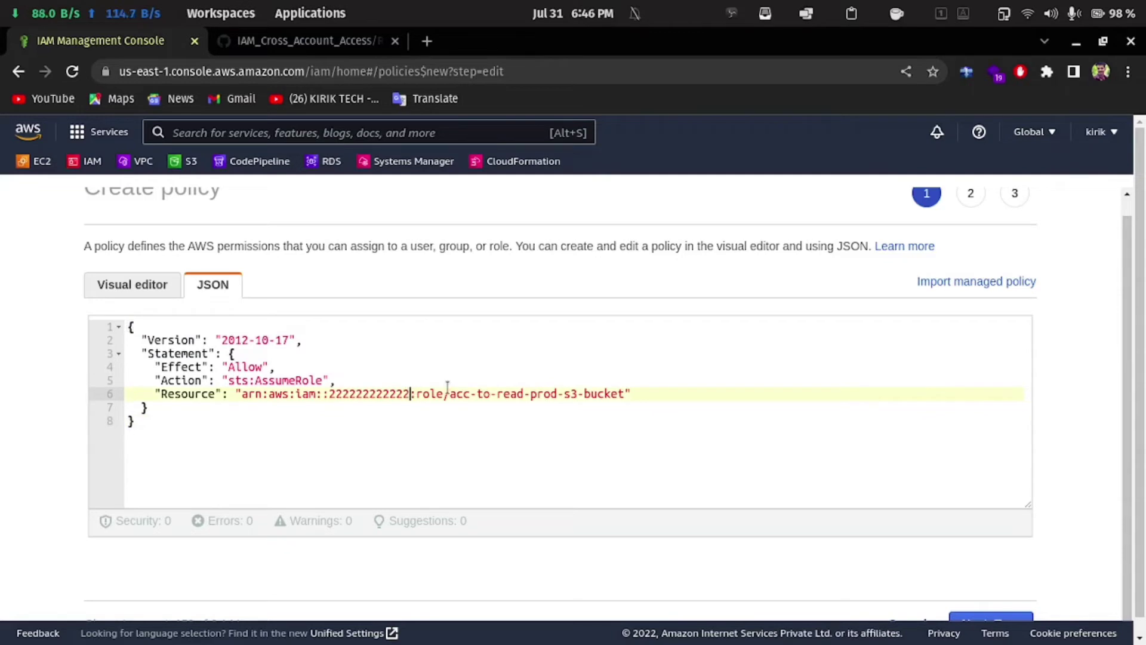
{"action": "key", "text": "BackSpace"}
{"action": "key", "text": "BackSpace"}
{"action": "key", "text": "BackSpace"}
{"action": "key", "text": "BackSpace"}
{"action": "key", "text": "BackSpace"}
{"action": "key", "text": "BackSpace"}
{"action": "key", "text": "BackSpace"}
{"action": "key", "text": "BackSpace"}
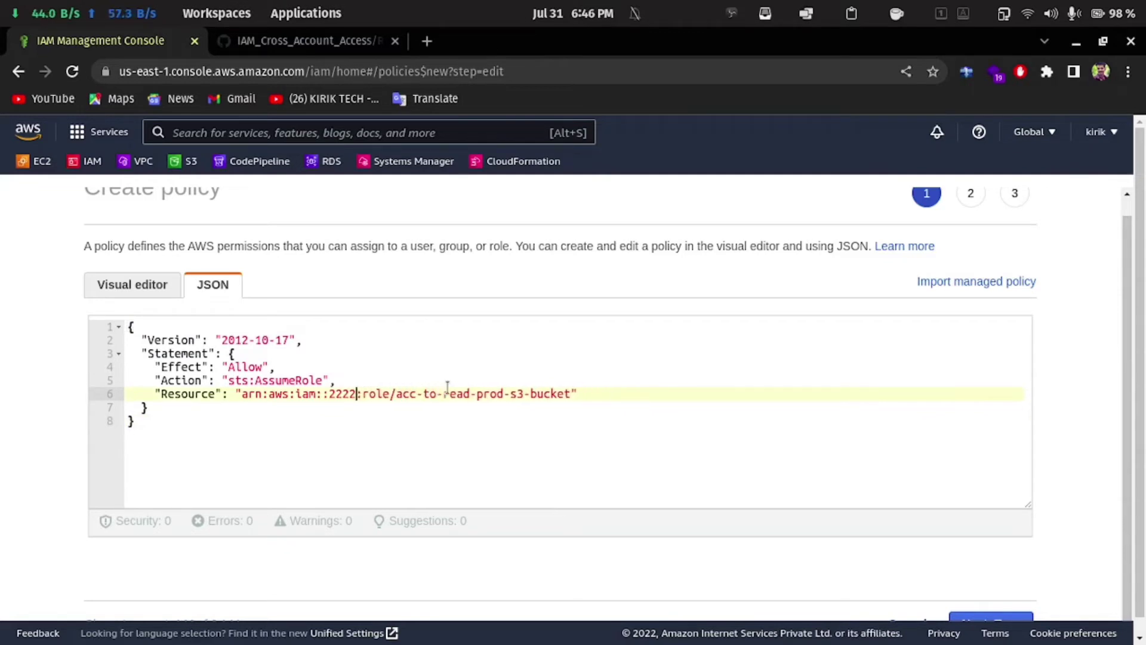
{"action": "key", "text": "BackSpace"}
{"action": "key", "text": "BackSpace"}
{"action": "key", "text": "BackSpace"}
{"action": "key", "text": "BackSpace"}
Copy the production account ID from the text editor note and insert it before :role in the policy's Resource ARN
{"action": "mouse_move", "coordinate": [303, 642]}
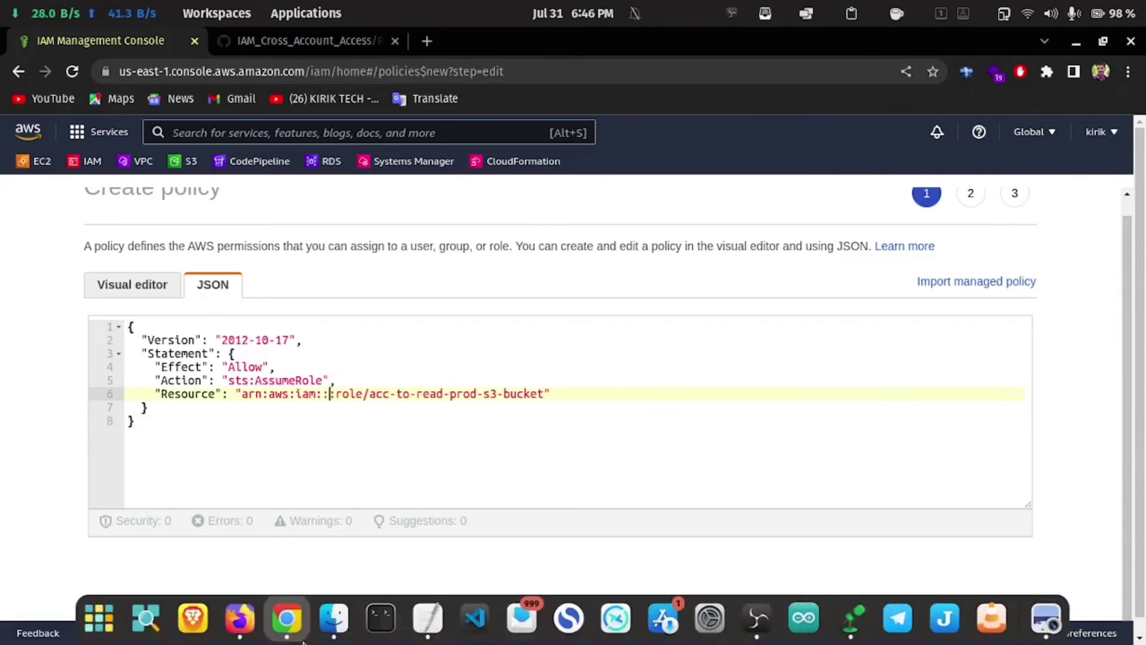
{"action": "left_click", "coordinate": [428, 618]}
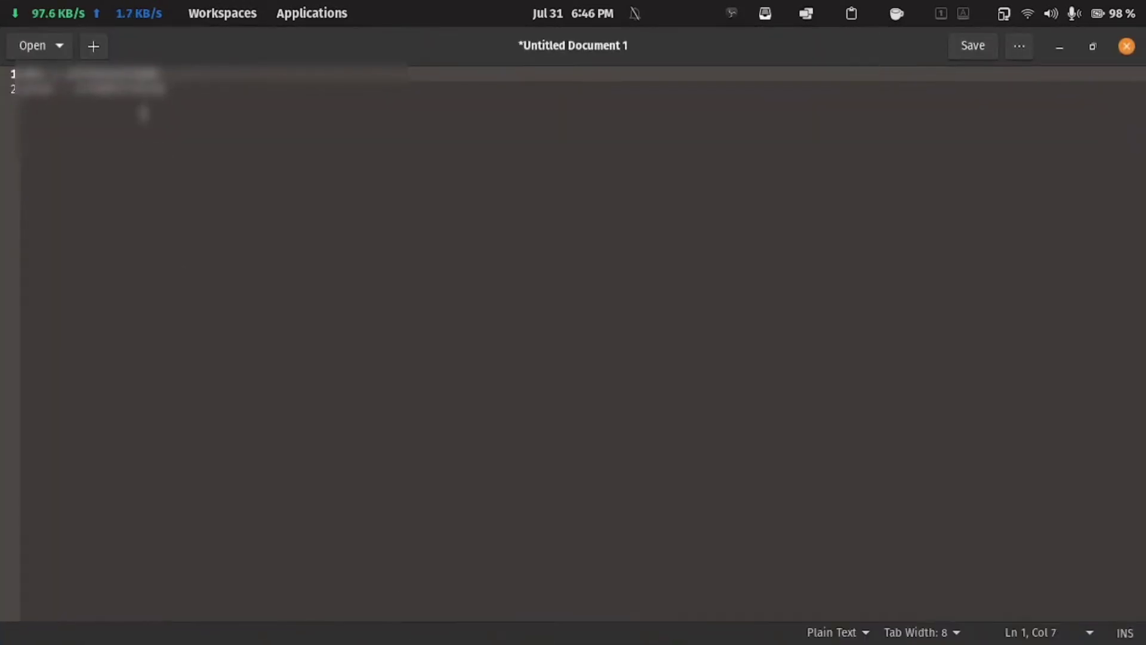
{"action": "left_click_drag", "start_coordinate": [169, 88], "coordinate": [74, 89]}
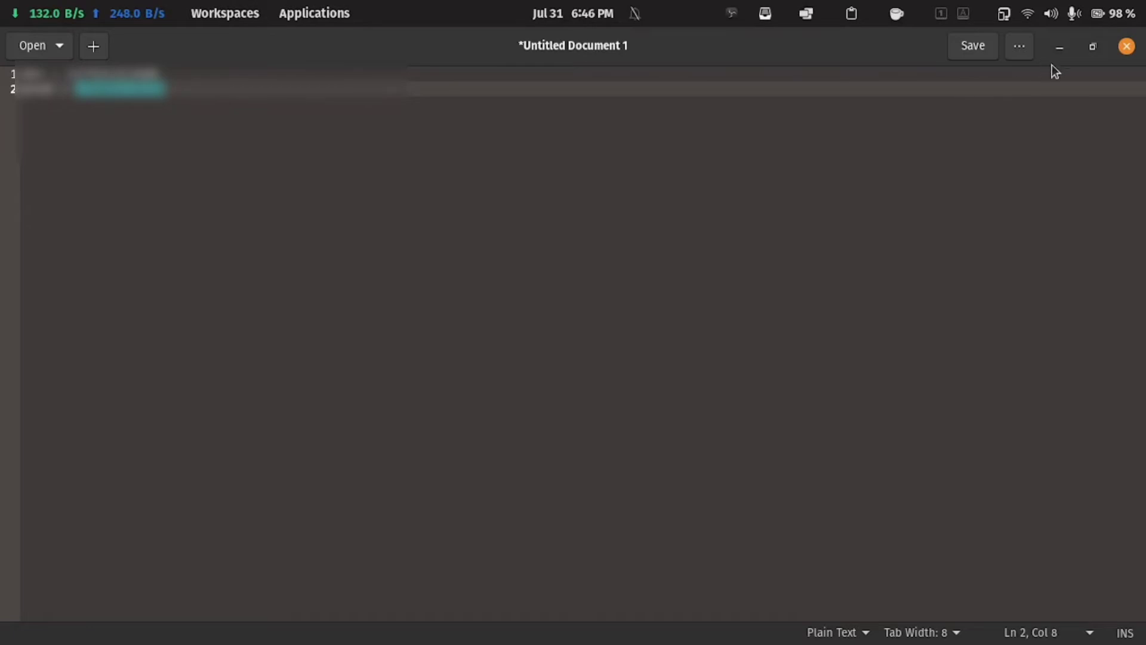
{"action": "left_click", "coordinate": [1059, 48]}
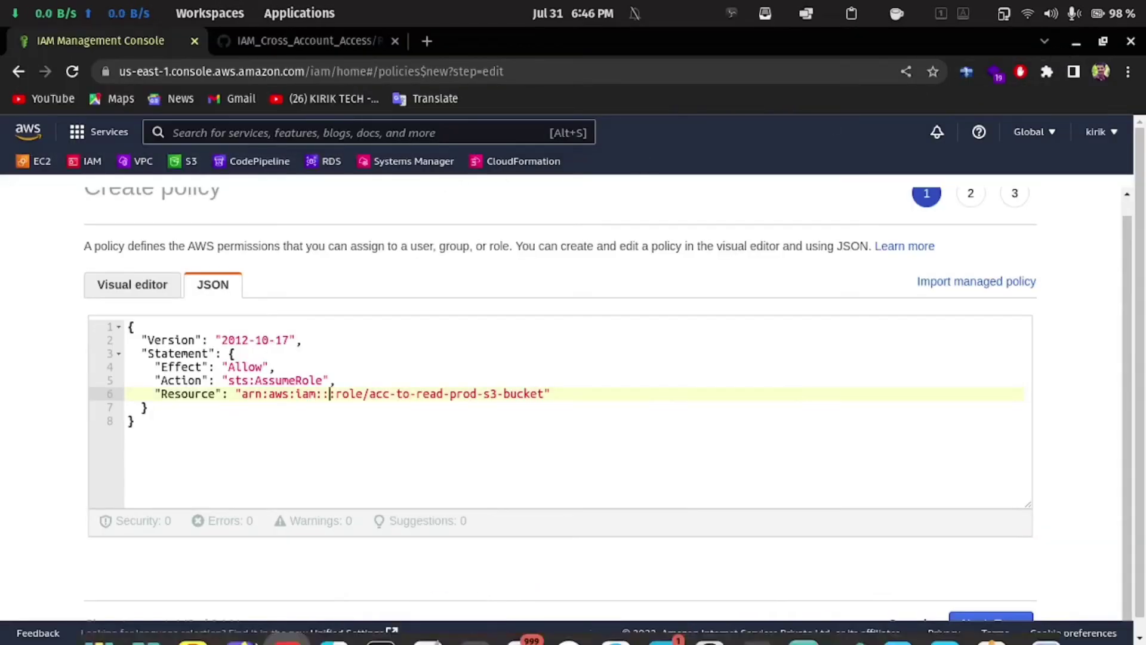
{"action": "mouse_move", "coordinate": [268, 642]}
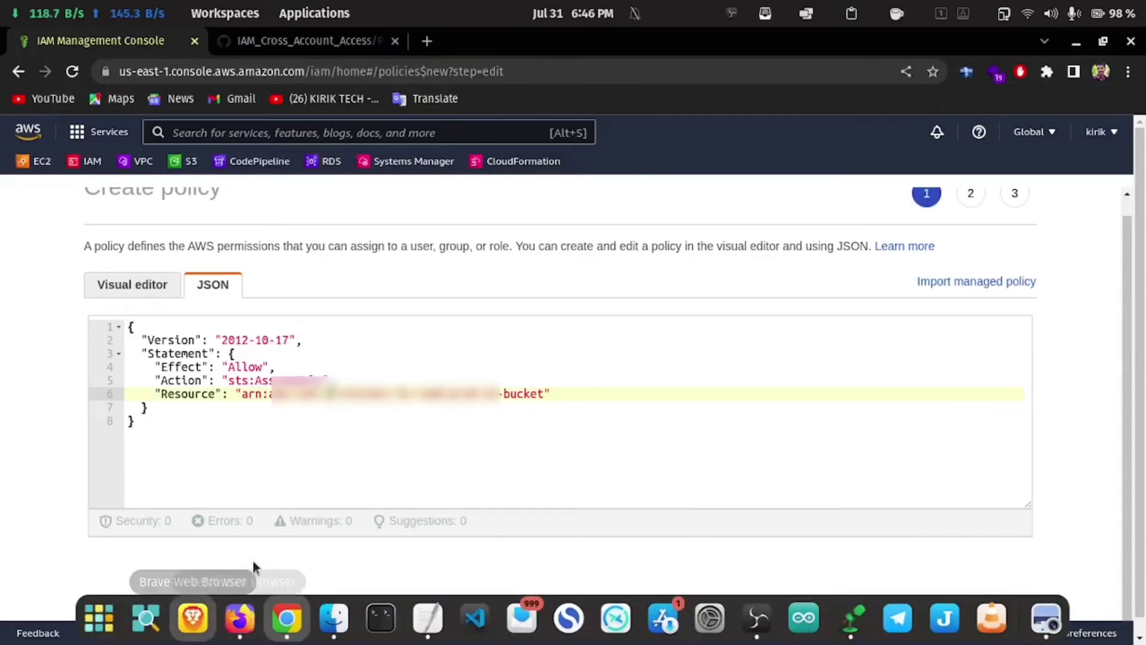
{"action": "left_click", "coordinate": [332, 393]}
{"action": "key", "text": "ctrl+v"}
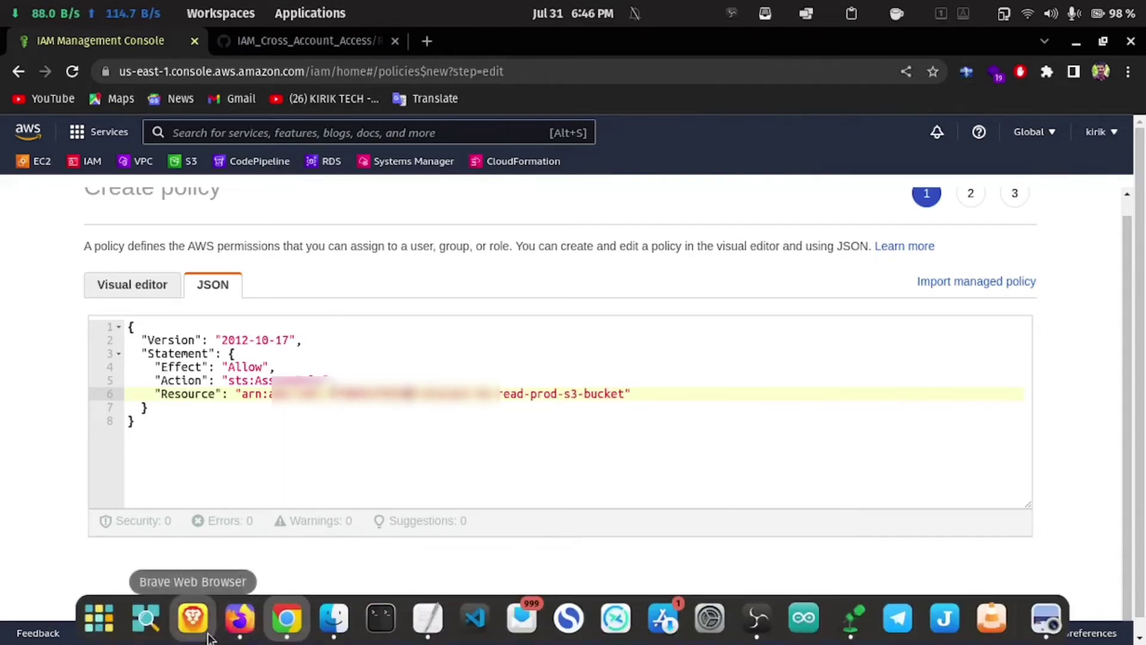
{"action": "left_click", "coordinate": [240, 634]}
{"action": "left_click", "coordinate": [76, 255]}
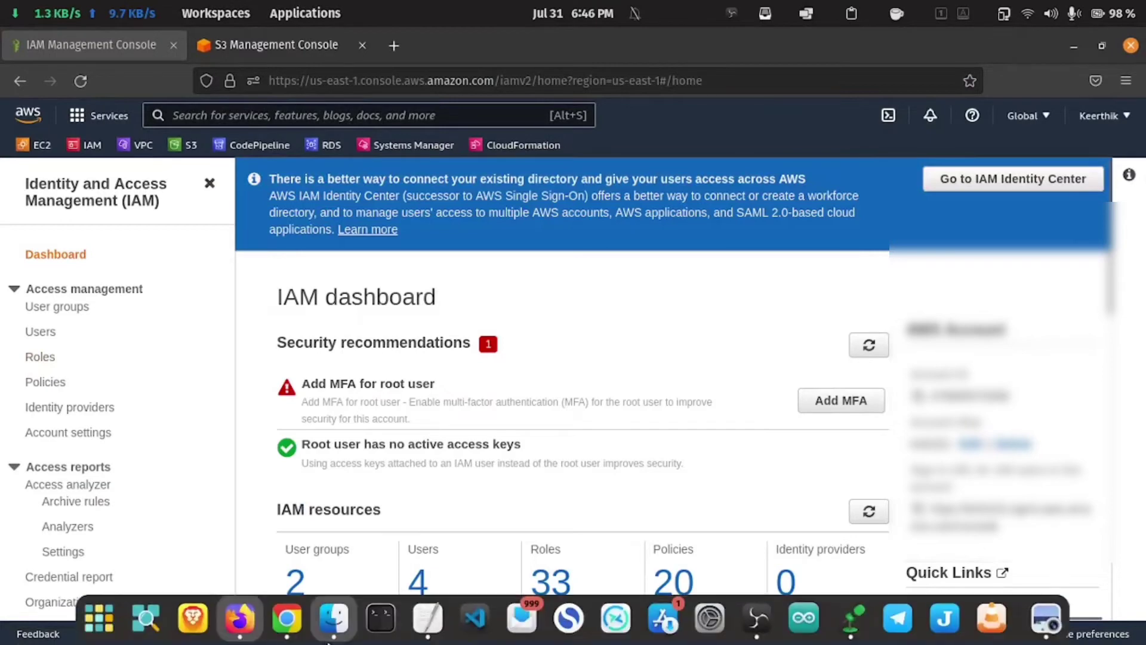
{"action": "left_click", "coordinate": [292, 637]}
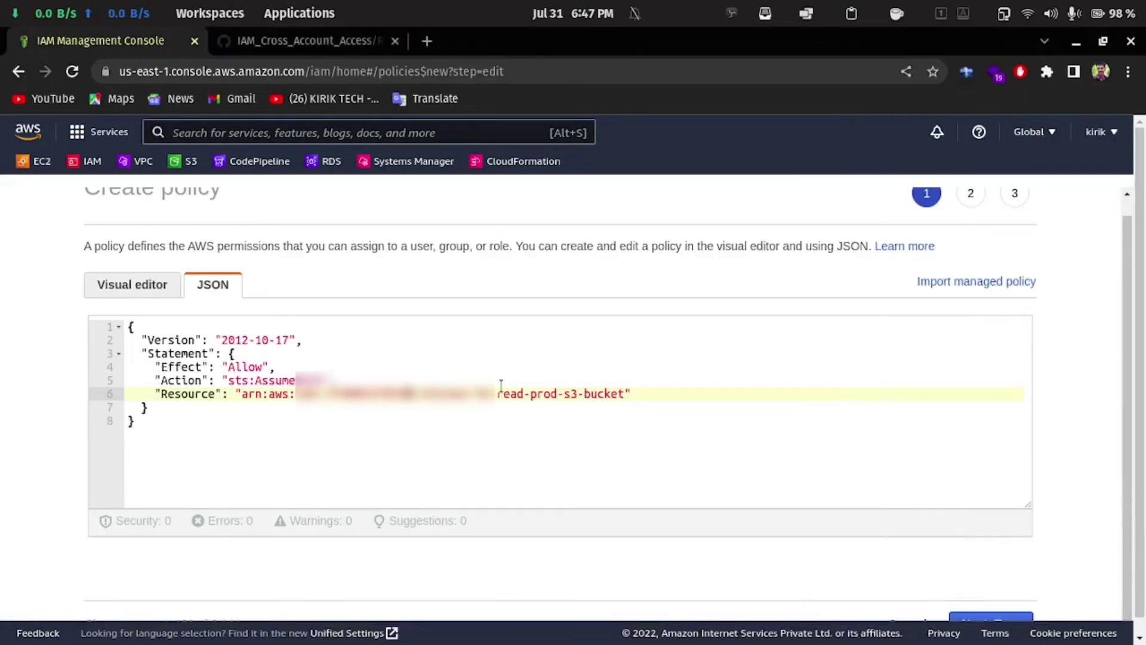
Replace the role name read-prod-s3-bucket in the policy's Resource ARN with S3-Cross-account-access from the clipboard history
{"action": "left_click_drag", "start_coordinate": [624, 396], "coordinate": [452, 396]}
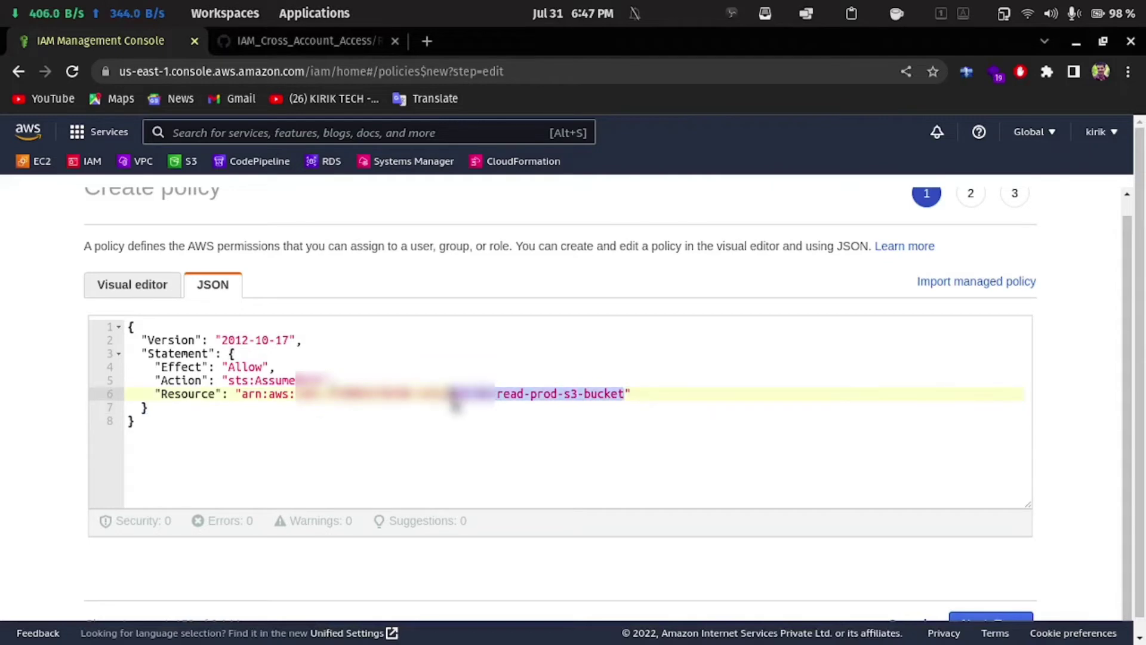
{"action": "key", "text": "BackSpace"}
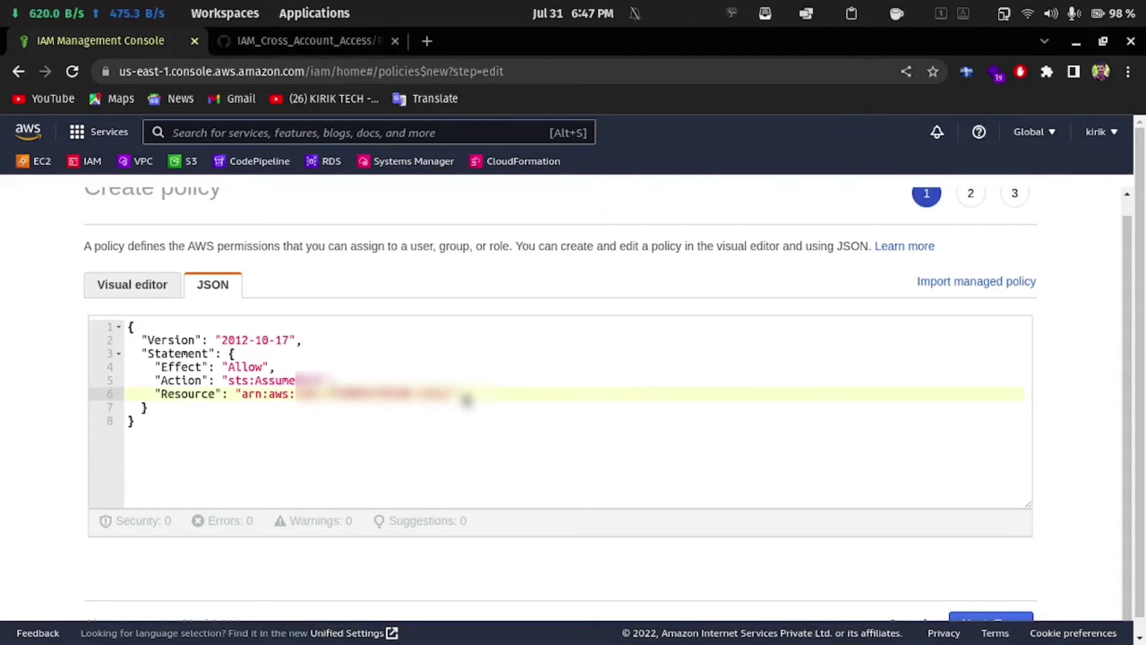
{"action": "key", "text": "super+v"}
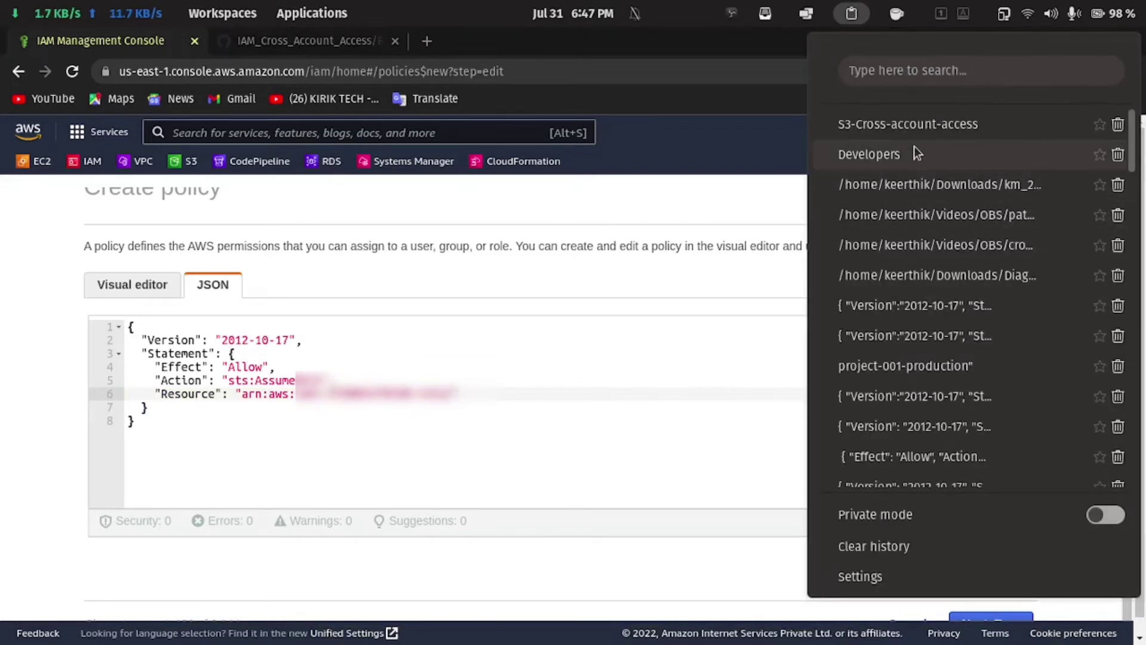
{"action": "left_click", "coordinate": [923, 124]}
{"action": "key", "text": "ctrl+v"}
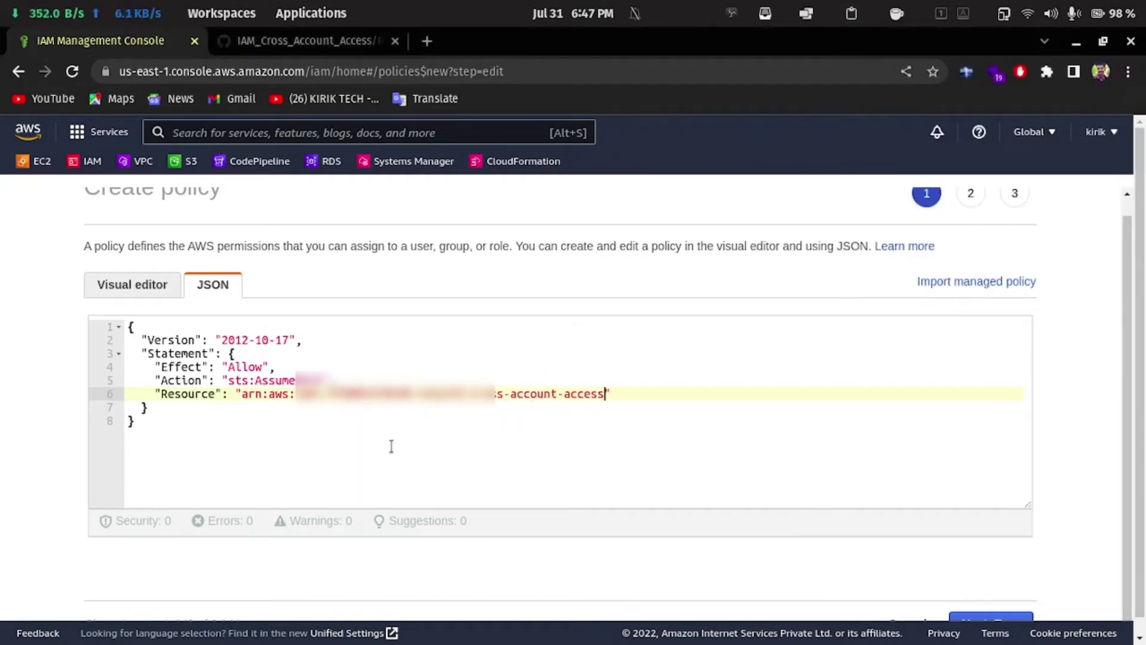
Create the policy without tags, using S3-Cross-account-access as both its name and its description
{"action": "scroll", "coordinate": [702, 446], "scroll_direction": "down", "scroll_amount": 2}
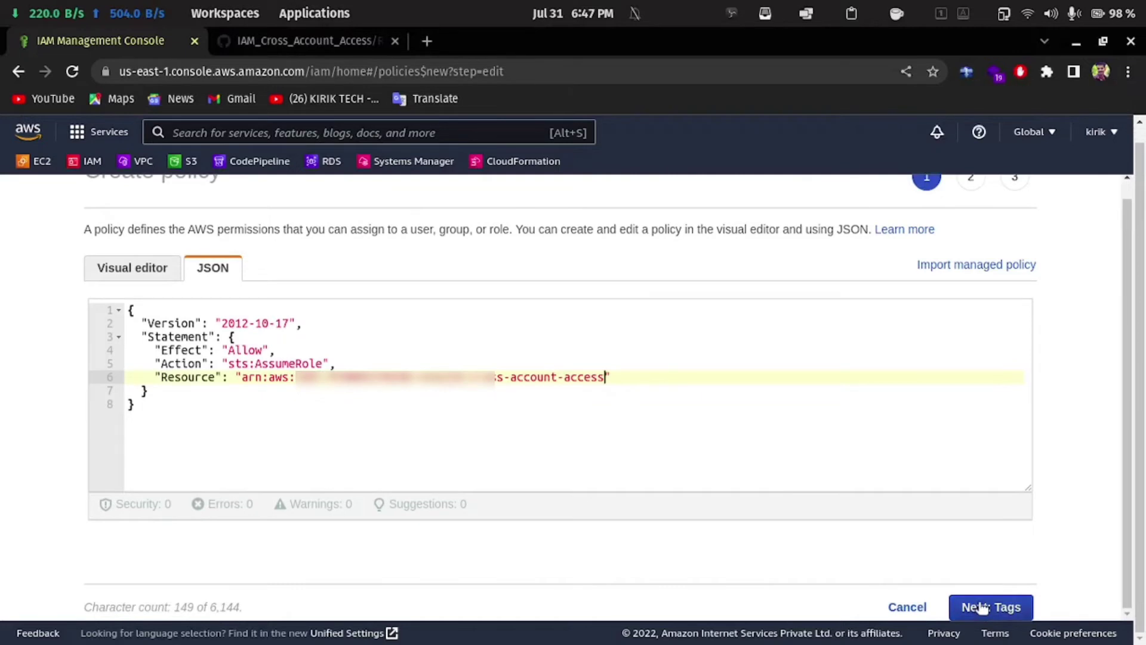
{"action": "left_click", "coordinate": [983, 607]}
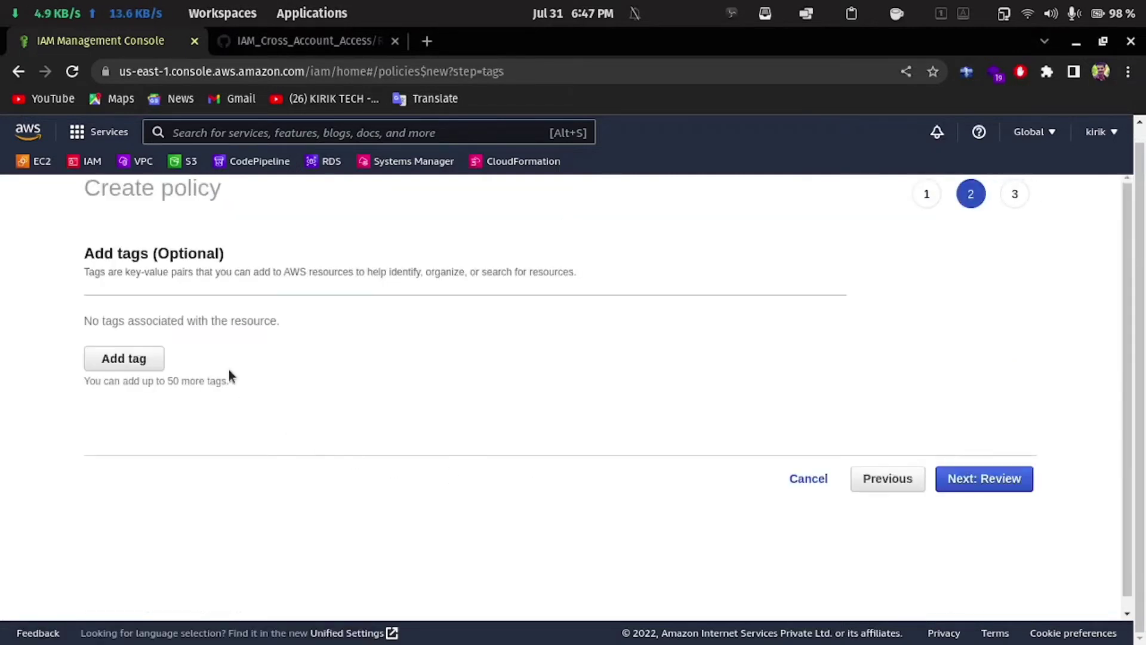
{"action": "left_click", "coordinate": [1008, 478]}
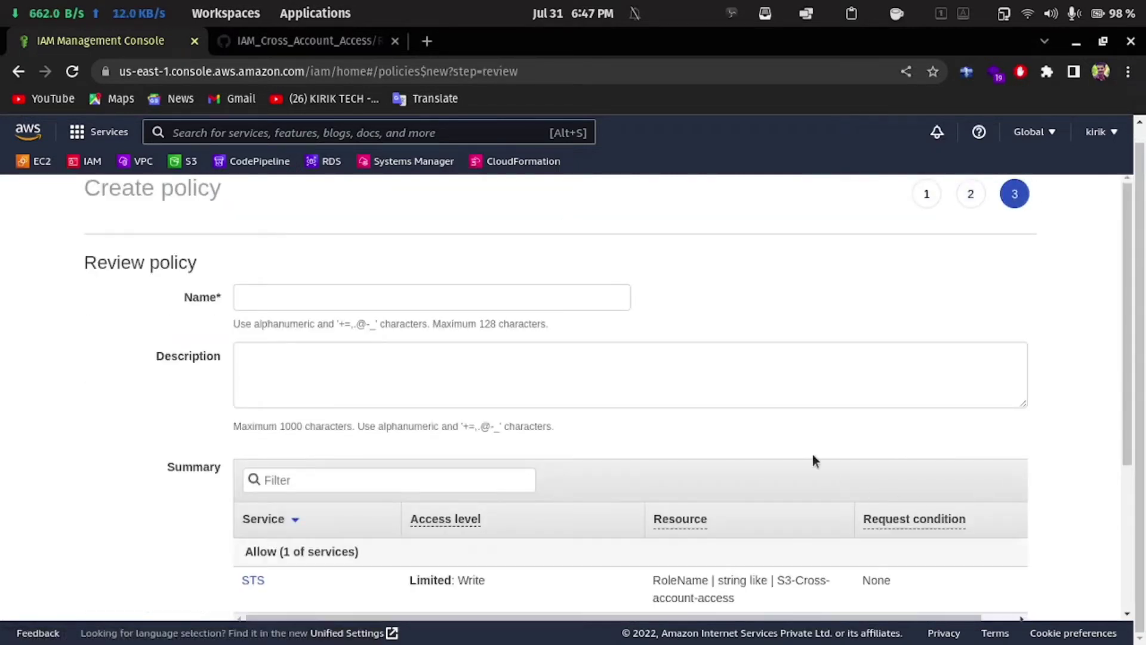
{"action": "left_click", "coordinate": [365, 299]}
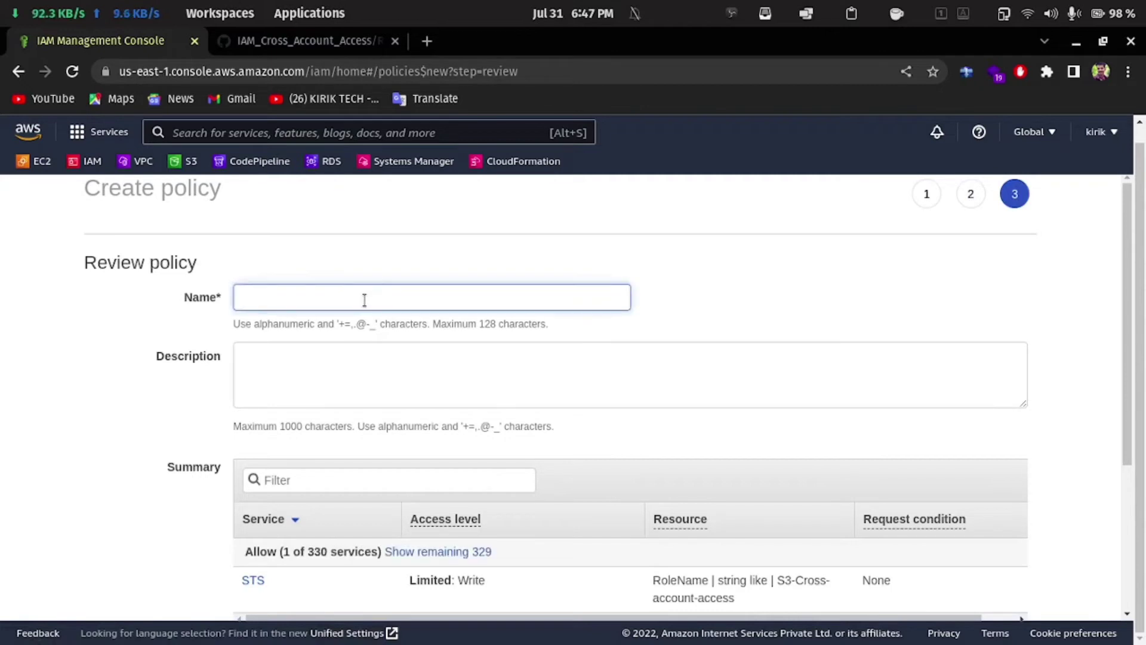
{"action": "key", "text": "ctrl+v"}
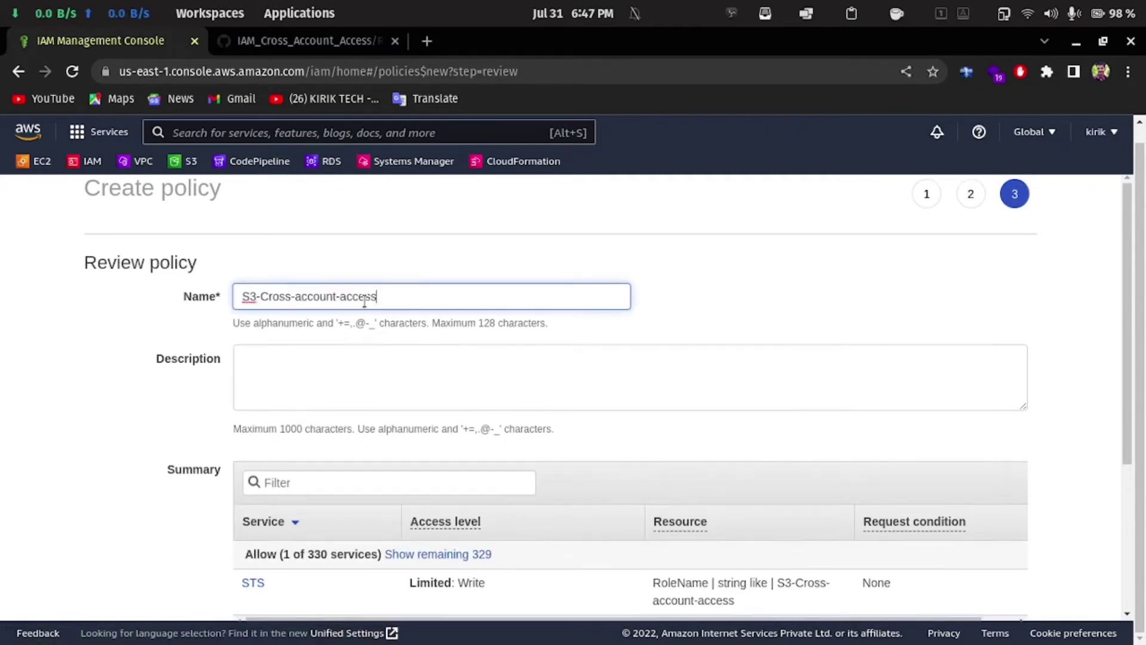
{"action": "left_click", "coordinate": [371, 355]}
{"action": "type", "text": "S3-Cross-account-access"}
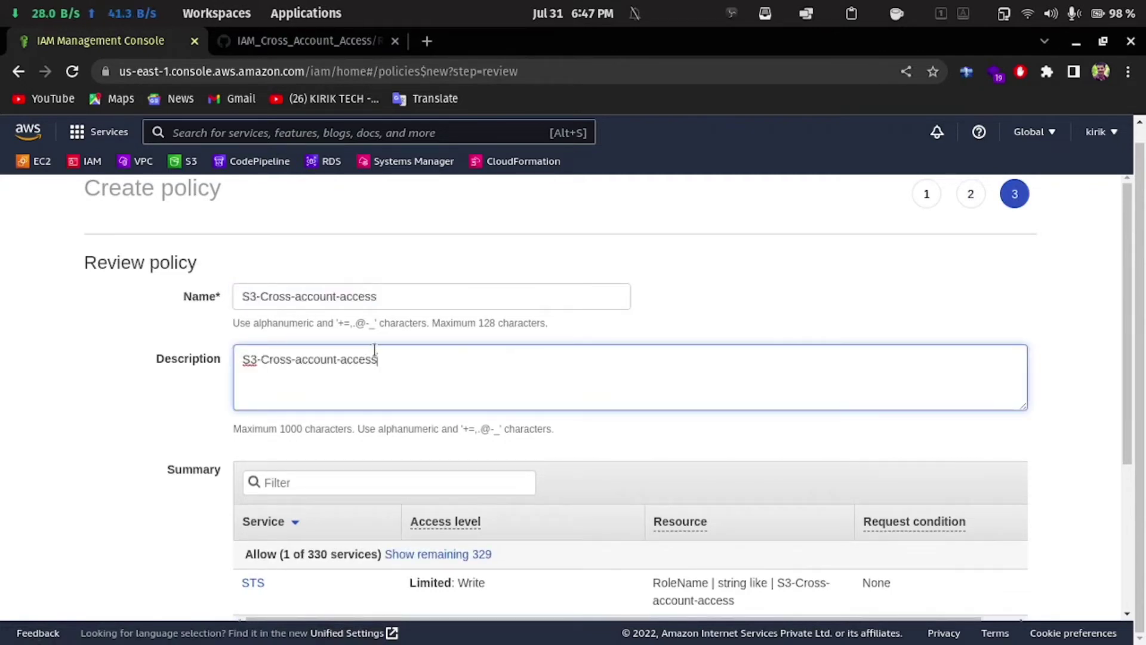
{"action": "scroll", "coordinate": [553, 422], "scroll_direction": "down", "scroll_amount": 4}
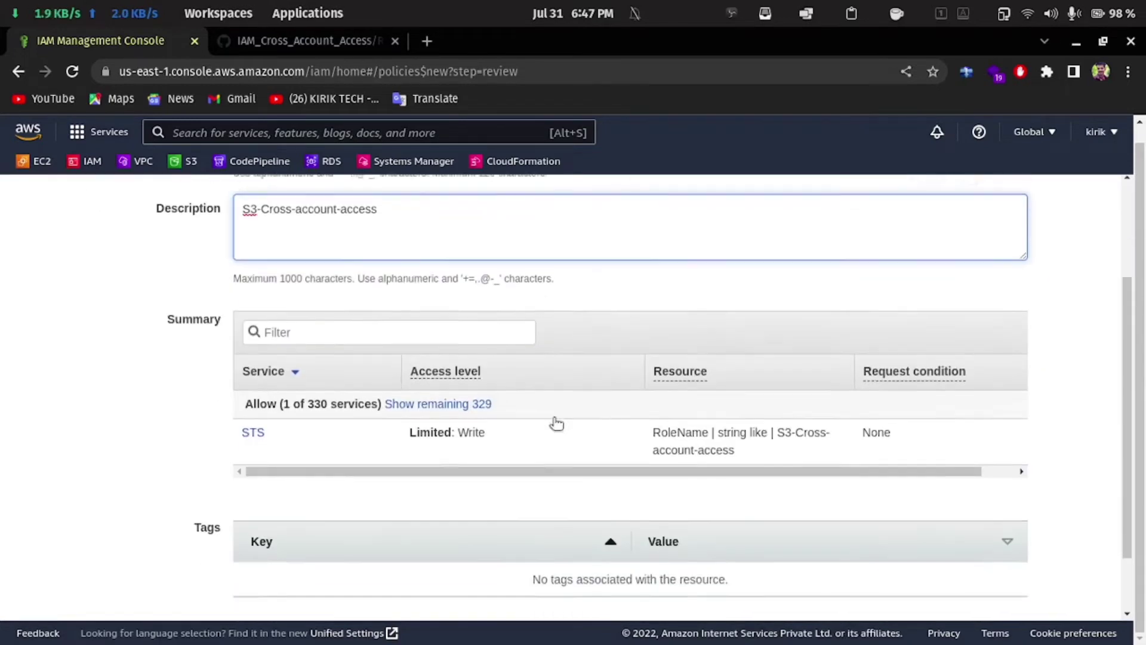
{"action": "left_click", "coordinate": [972, 603]}
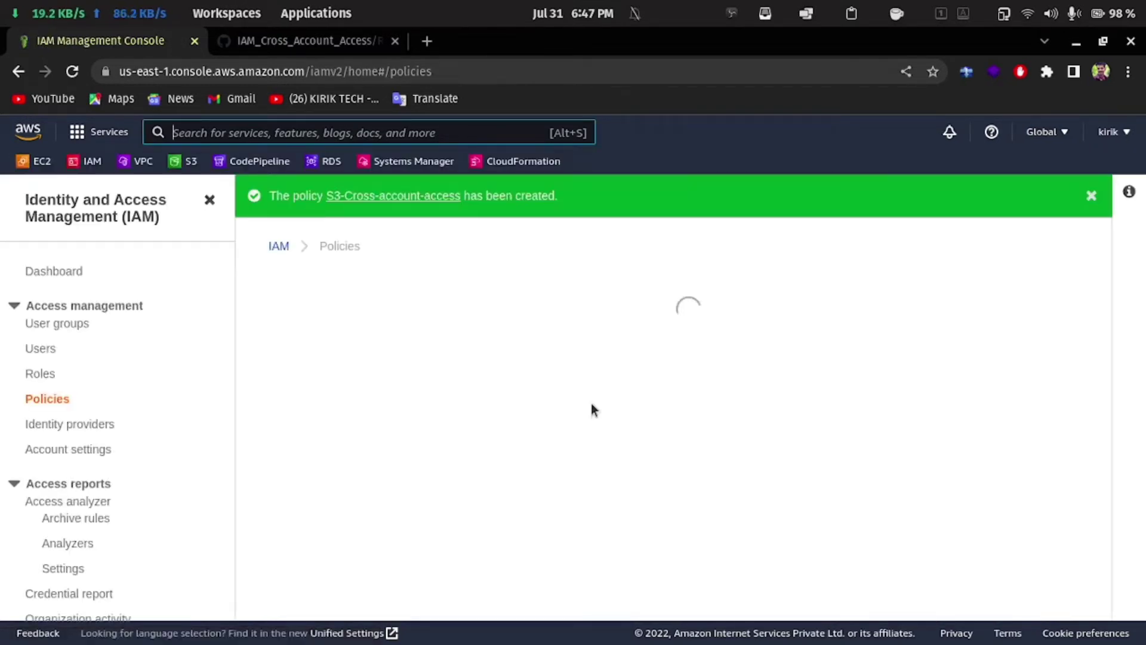
Start adding an IAM user named kiriktech with both programmatic access and AWS Management Console access
{"action": "left_click", "coordinate": [54, 350]}
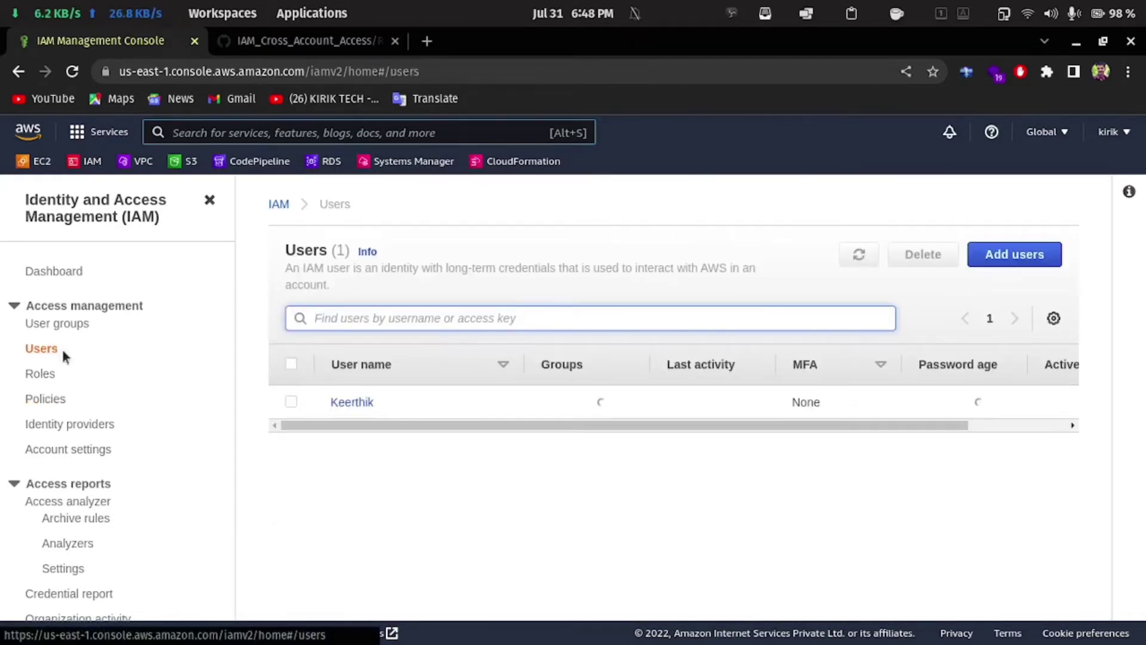
{"action": "left_click", "coordinate": [993, 256]}
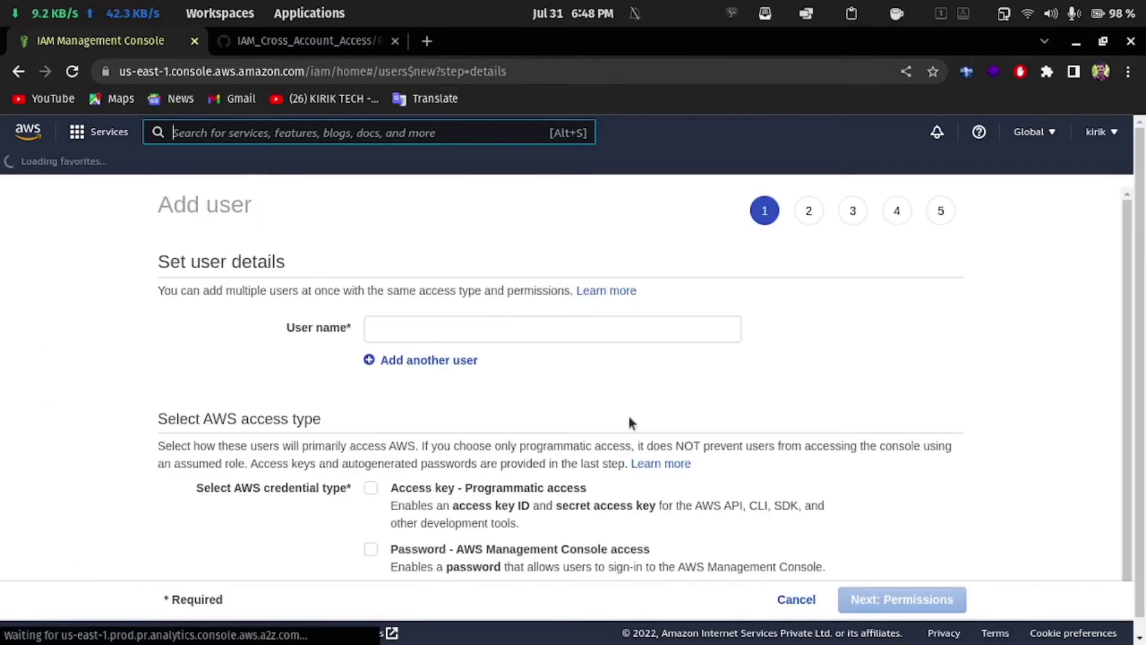
{"action": "left_click", "coordinate": [431, 325]}
{"action": "type", "text": "kir"}
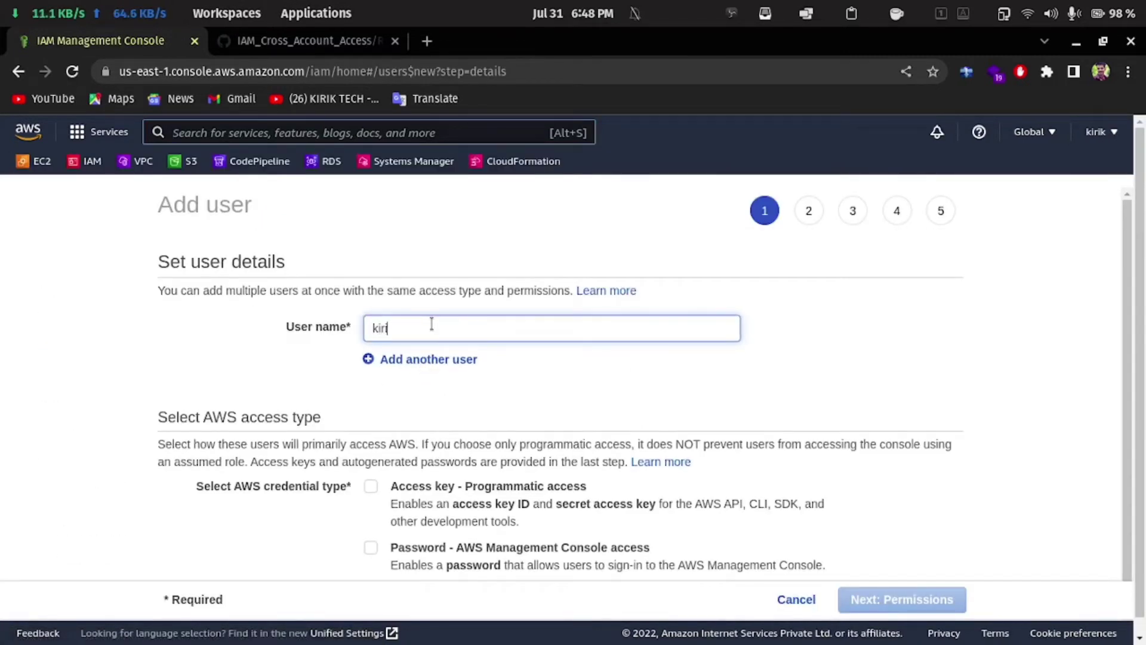
{"action": "type", "text": "iktech"}
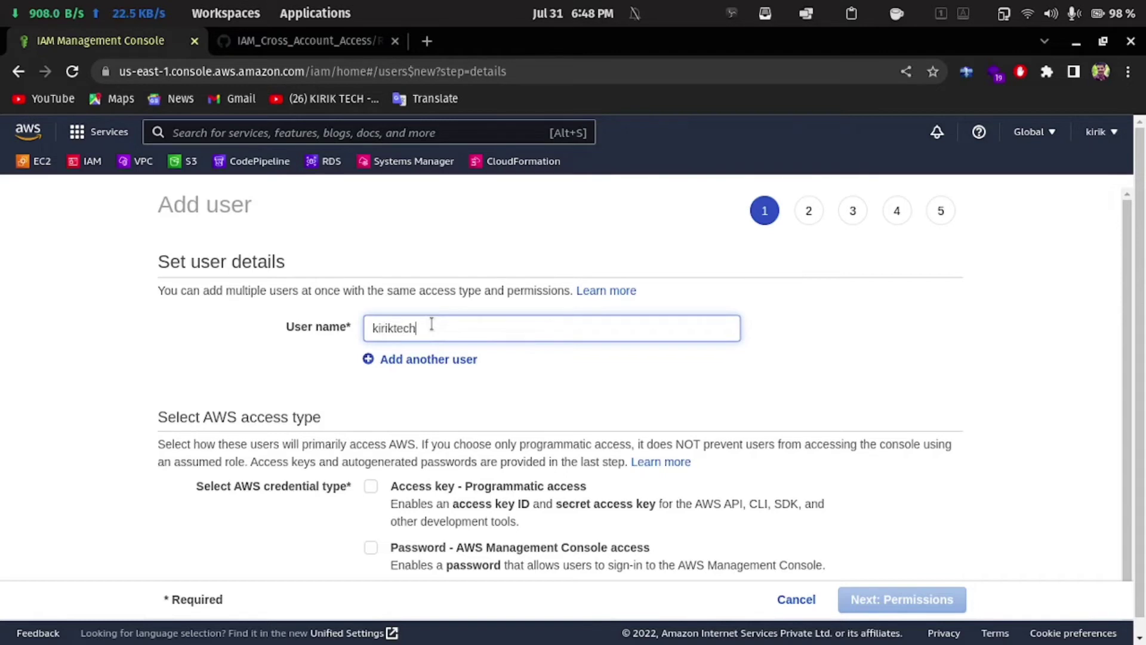
{"action": "scroll", "coordinate": [377, 505], "scroll_direction": "down", "scroll_amount": 1}
{"action": "left_click", "coordinate": [370, 472]}
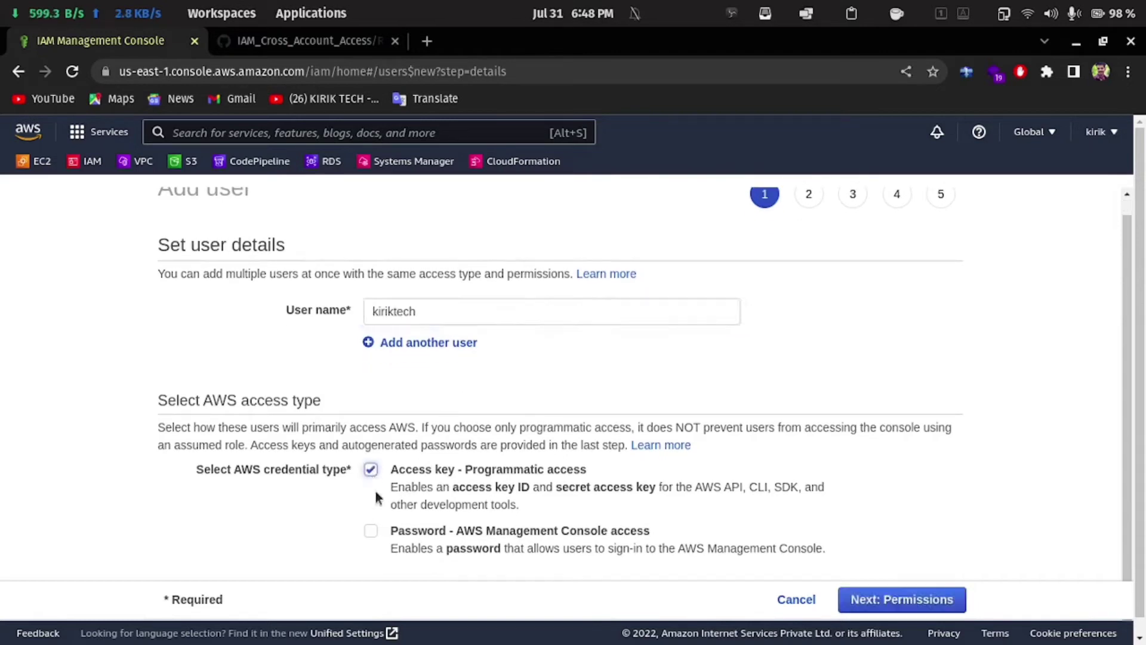
{"action": "left_click", "coordinate": [371, 531]}
Give the new user a custom console password and turn off the required password reset at next sign-in
{"action": "scroll", "coordinate": [731, 525], "scroll_direction": "down", "scroll_amount": 4}
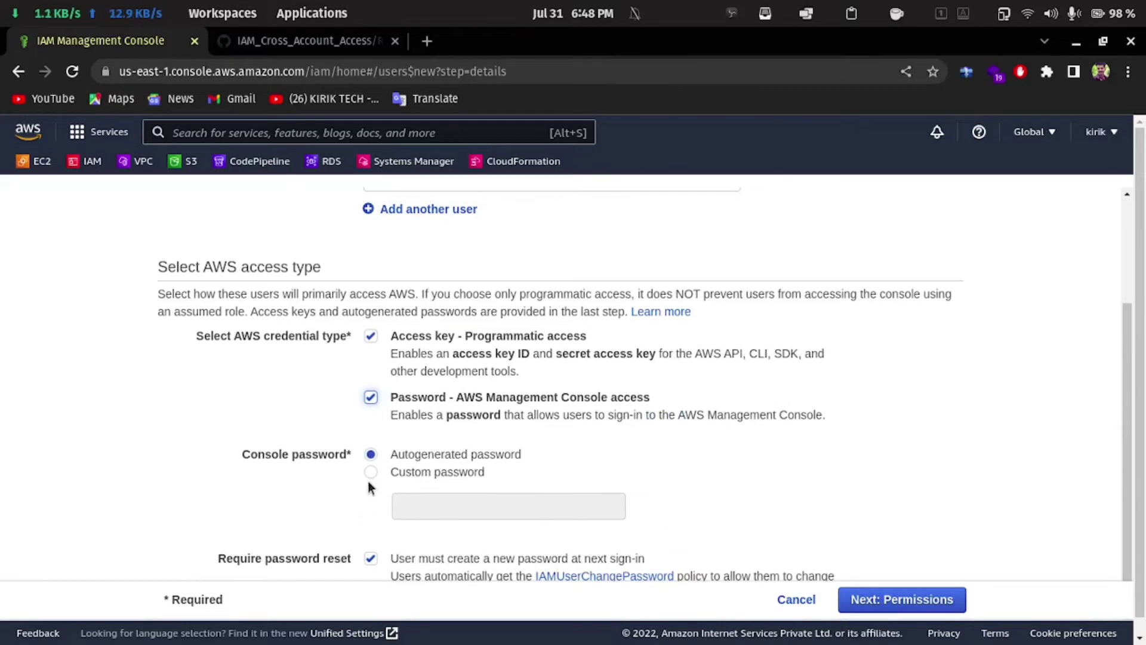
{"action": "left_click", "coordinate": [371, 474]}
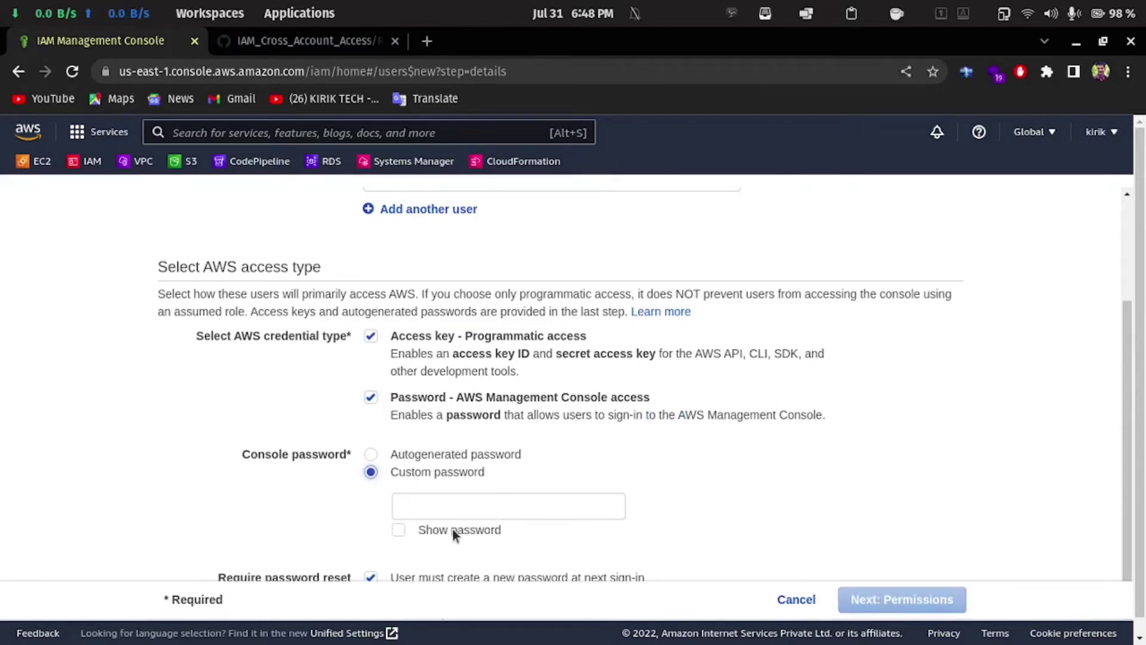
{"action": "left_click", "coordinate": [468, 509]}
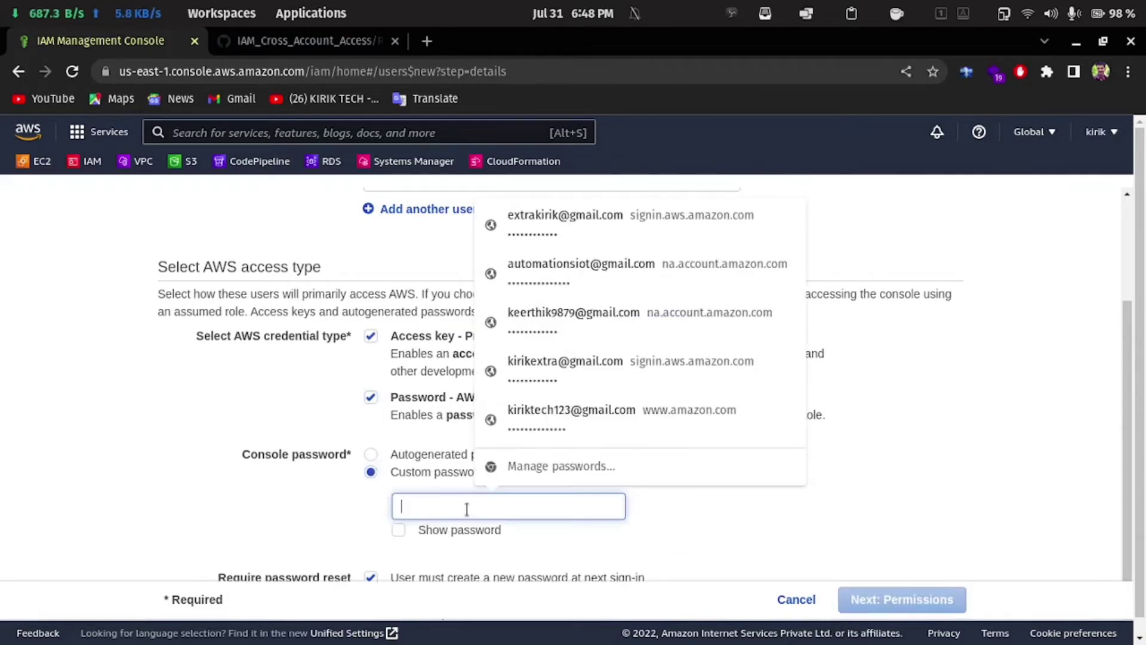
{"action": "left_click", "coordinate": [684, 131]}
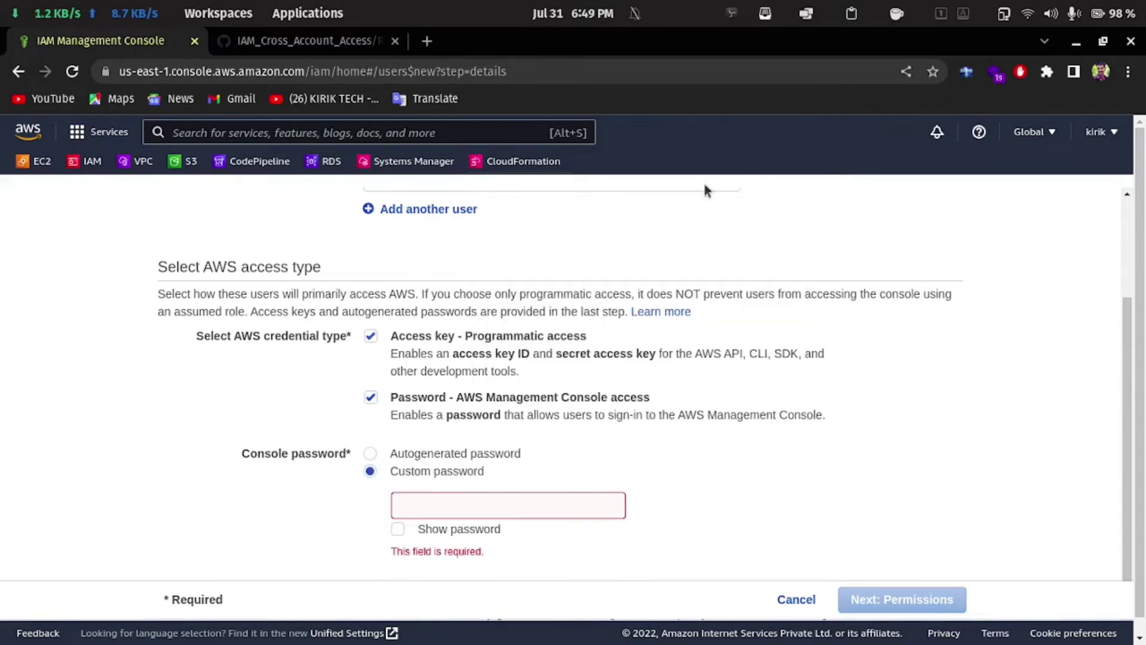
{"action": "left_click", "coordinate": [502, 505]}
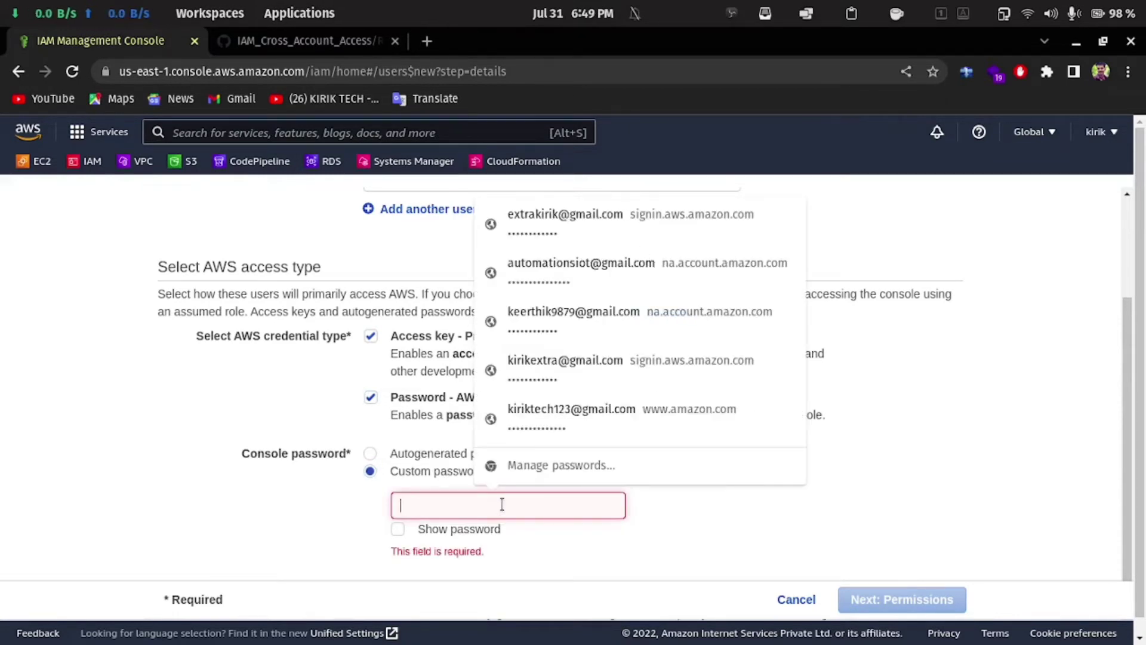
{"action": "key", "text": "ctrl+v"}
{"action": "scroll", "coordinate": [650, 505], "scroll_direction": "down", "scroll_amount": 1}
{"action": "scroll", "coordinate": [639, 488], "scroll_direction": "down", "scroll_amount": 1}
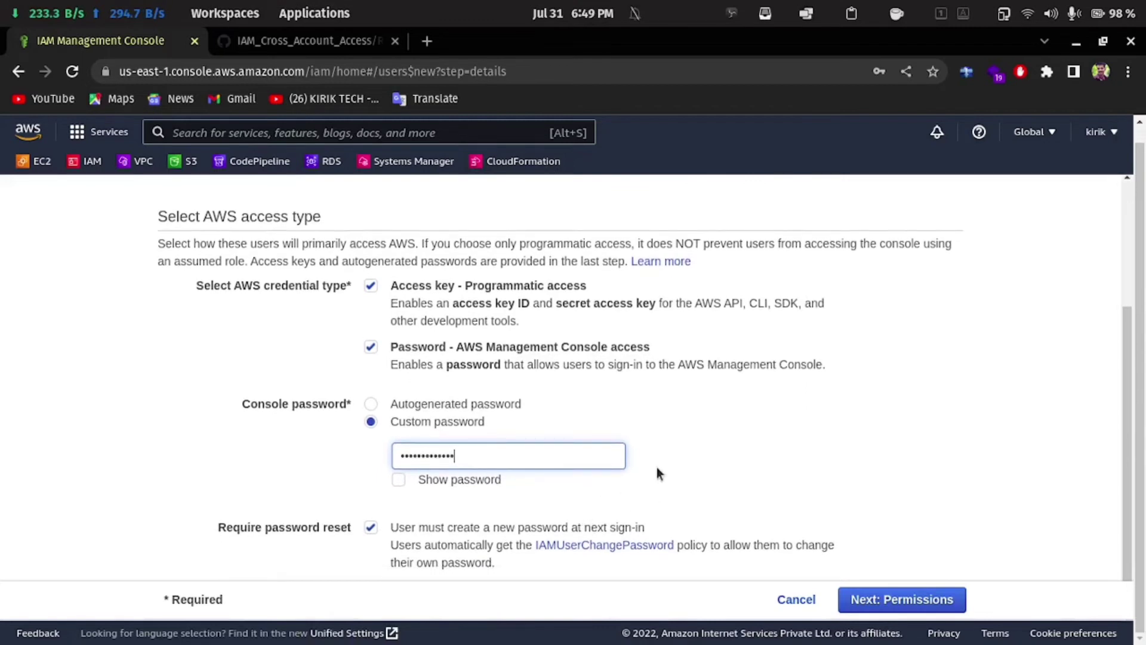
{"action": "left_click", "coordinate": [372, 528]}
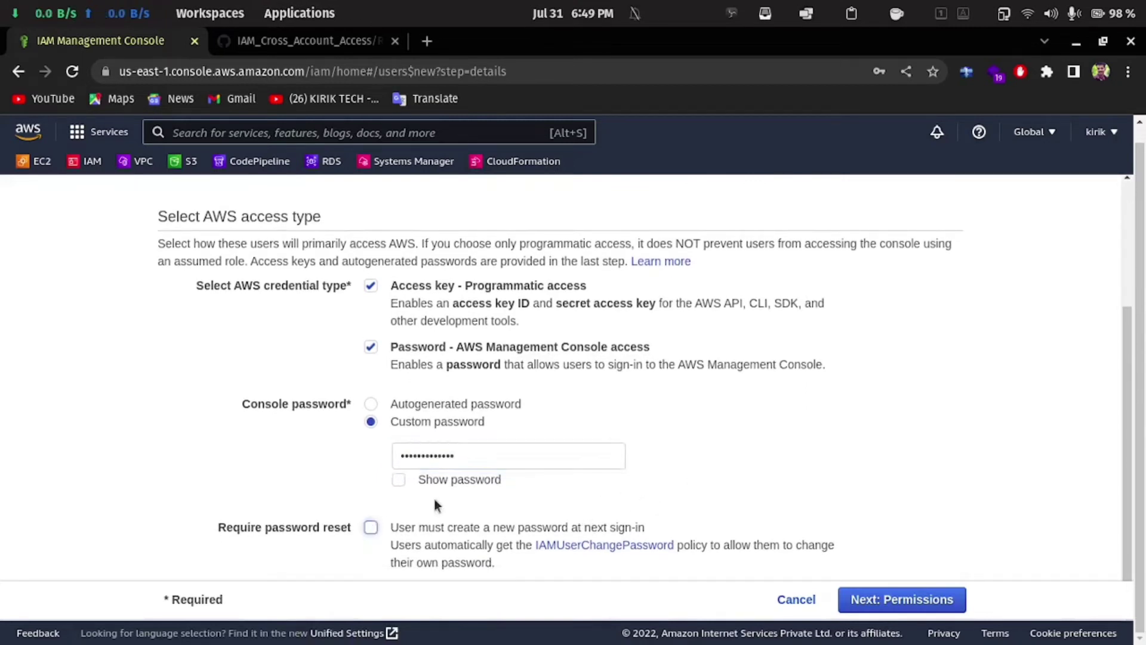
Create the user kiriktech without assigning a group, permissions or tags
{"action": "left_click", "coordinate": [887, 598]}
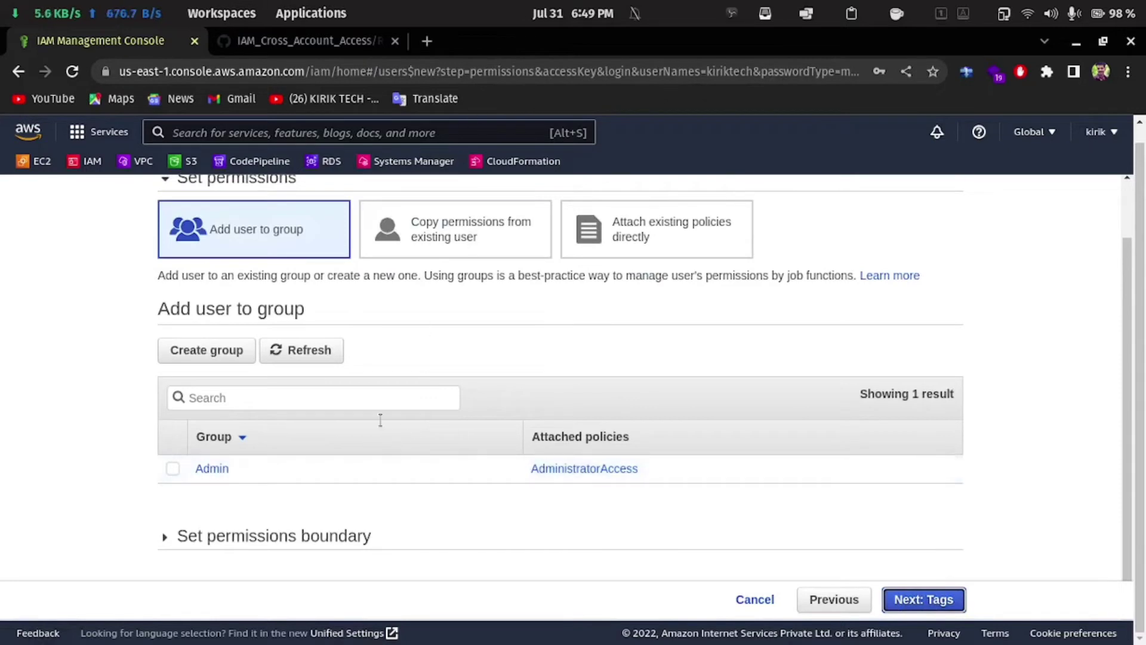
{"action": "left_click", "coordinate": [917, 600]}
{"action": "left_click", "coordinate": [919, 600]}
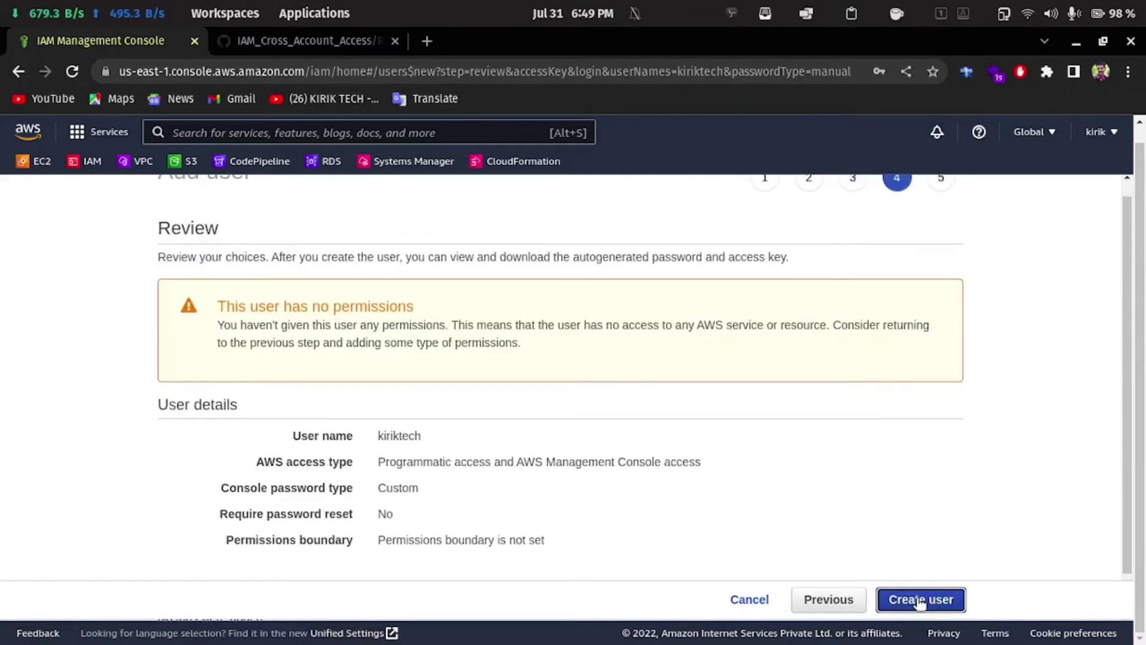
{"action": "left_click", "coordinate": [920, 601]}
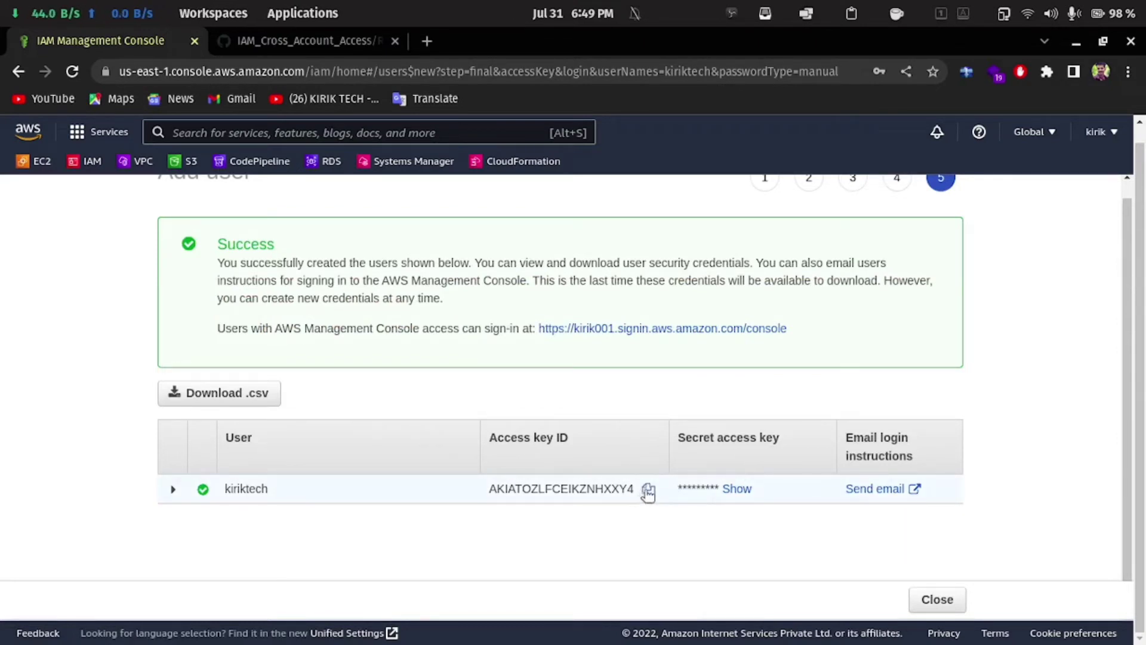
Reveal the new user's secret access key and return to the users list
{"action": "left_click", "coordinate": [738, 489]}
{"action": "left_click", "coordinate": [680, 557]}
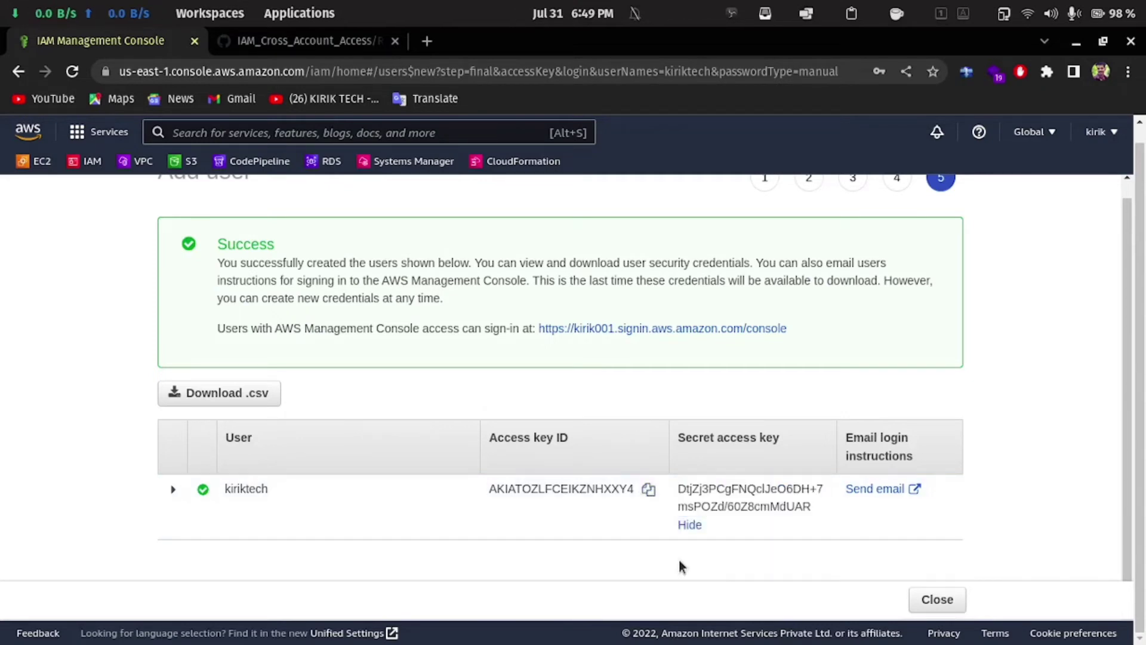
{"action": "left_click", "coordinate": [930, 599]}
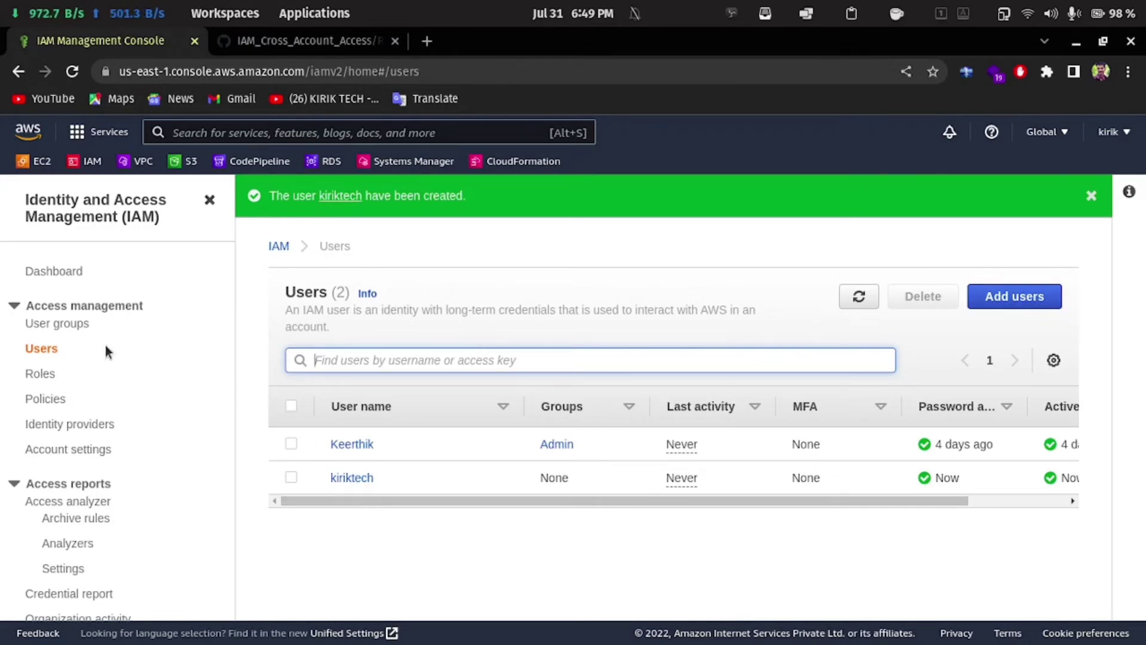
Start creating an IAM user group named Developer
{"action": "left_click", "coordinate": [73, 325]}
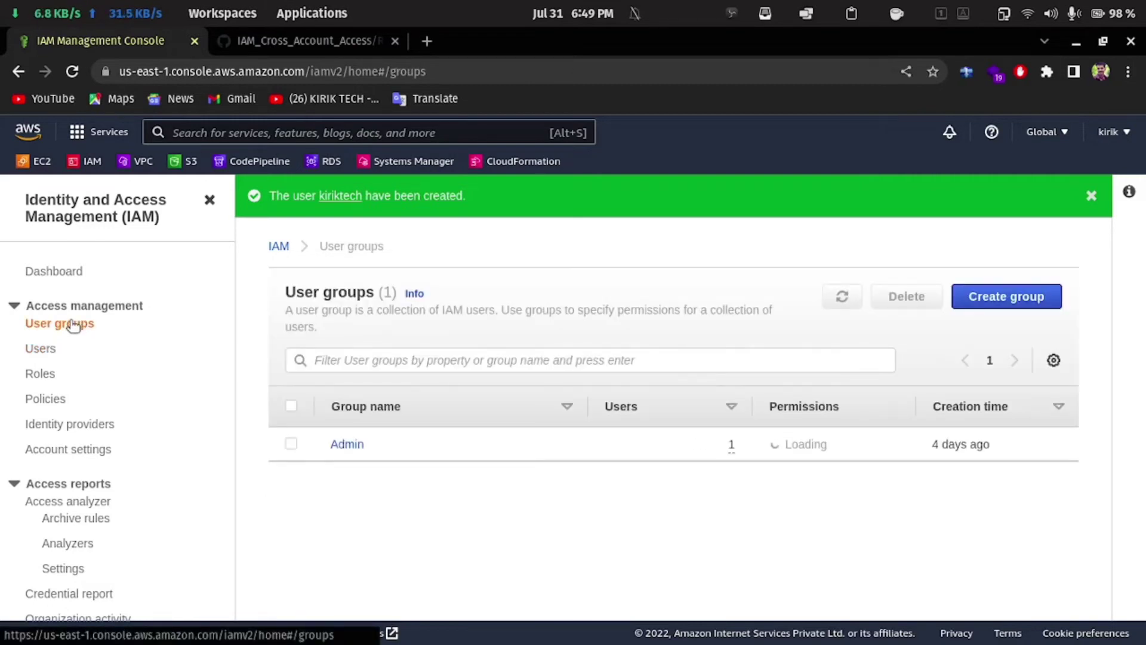
{"action": "left_click", "coordinate": [983, 306]}
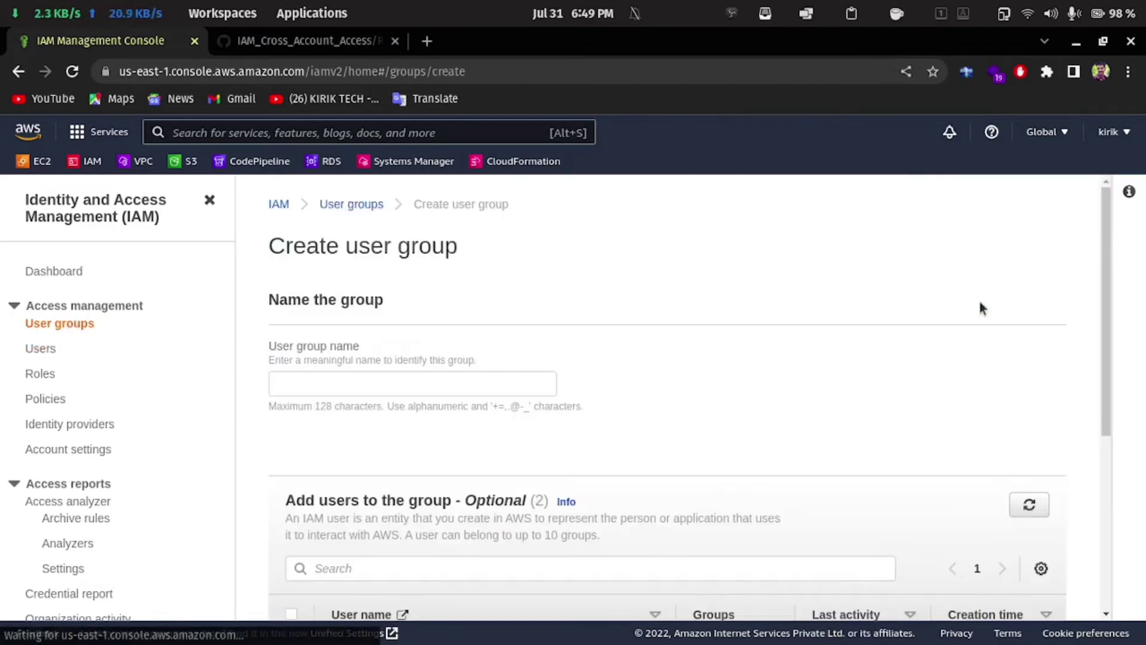
{"action": "left_click", "coordinate": [346, 389]}
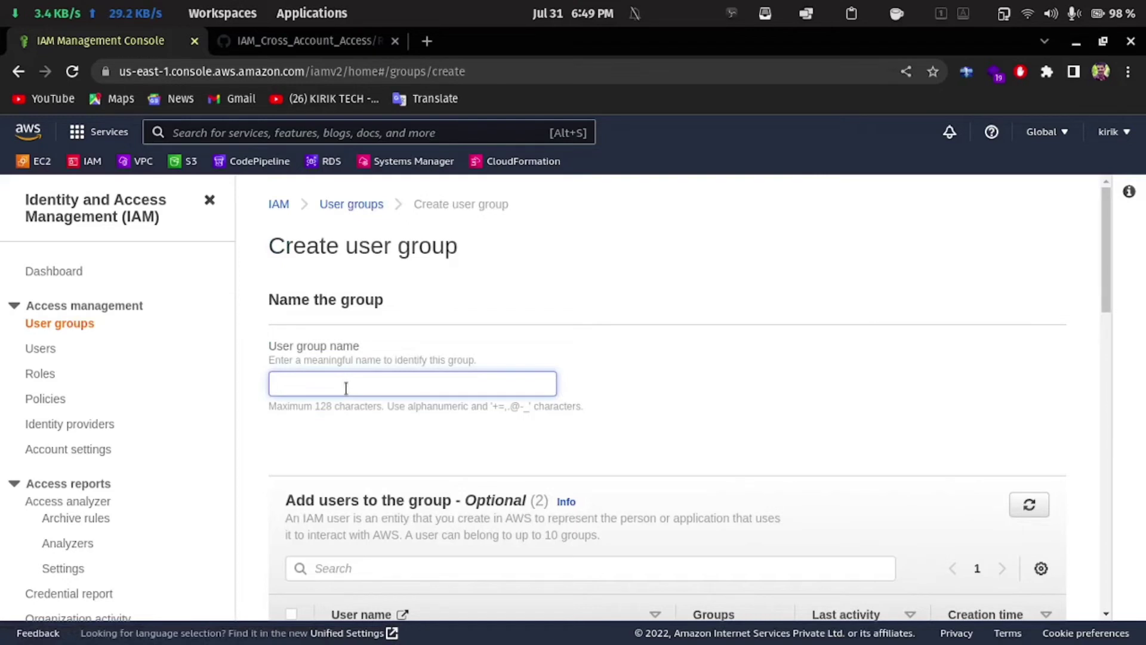
{"action": "type", "text": "Deve"}
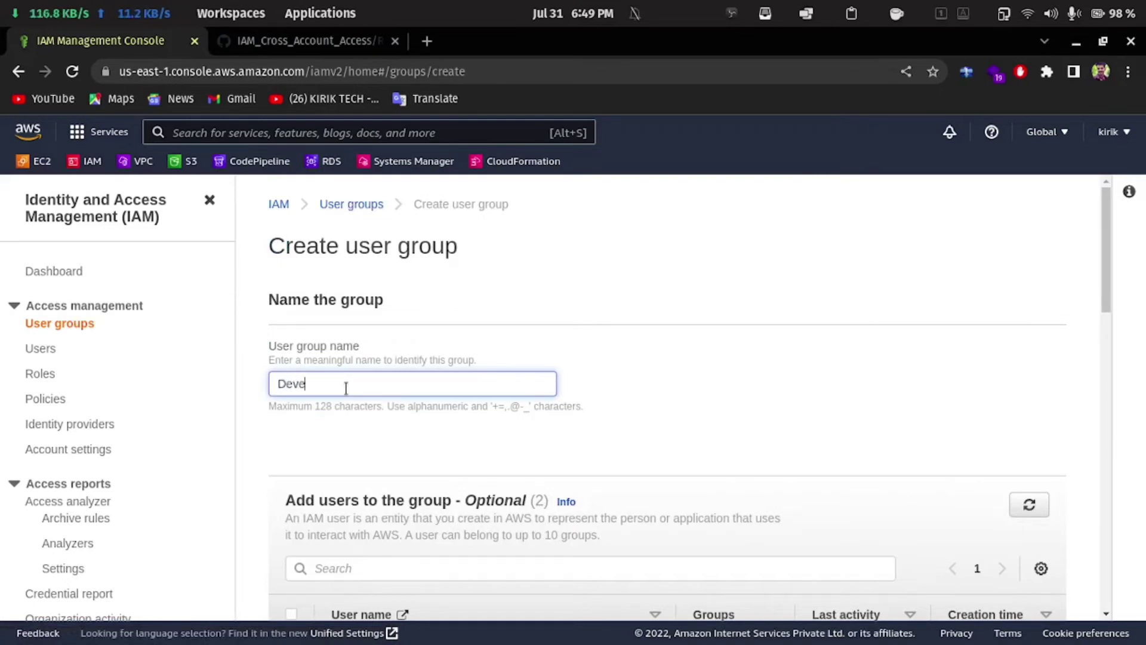
{"action": "type", "text": "lop"}
{"action": "left_click", "coordinate": [392, 462]}
Add the user kiriktech to the new group, attach the S3-Cross-account-access policy and create the group
{"action": "scroll", "coordinate": [392, 460], "scroll_direction": "down", "scroll_amount": 3}
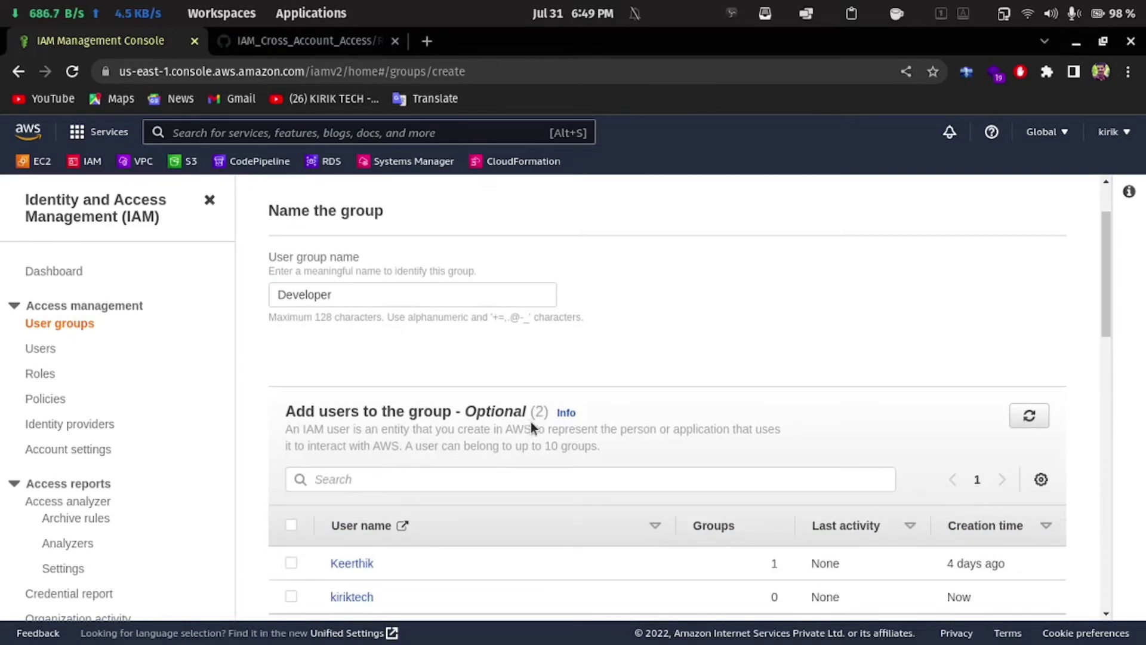
{"action": "scroll", "coordinate": [529, 421], "scroll_direction": "down", "scroll_amount": 5}
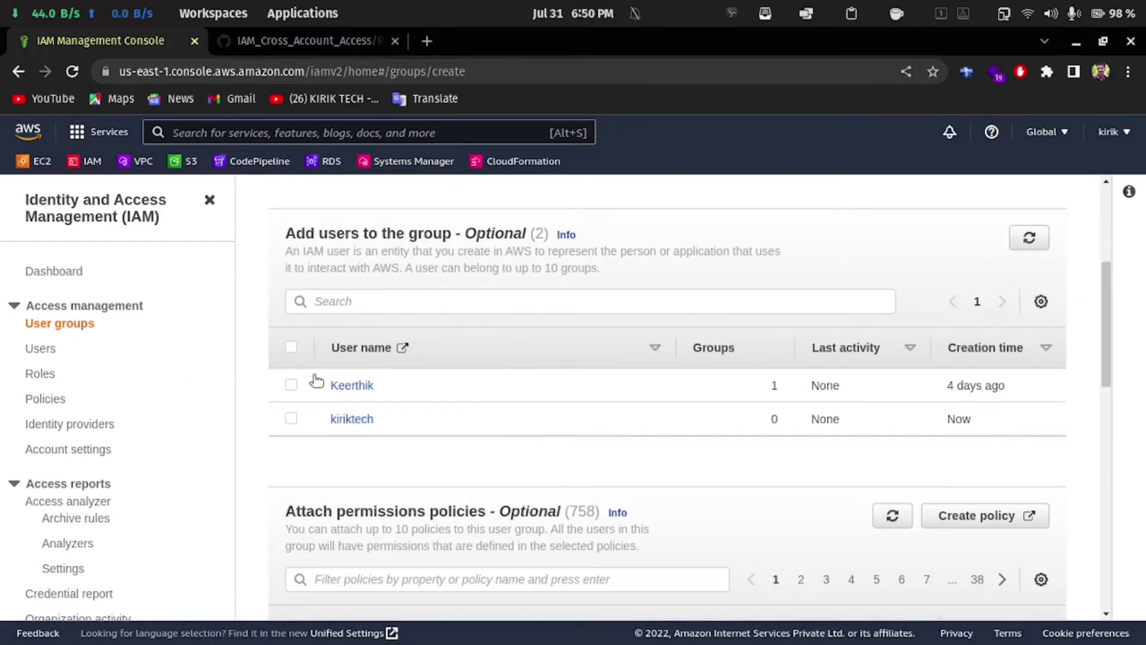
{"action": "left_click", "coordinate": [290, 418]}
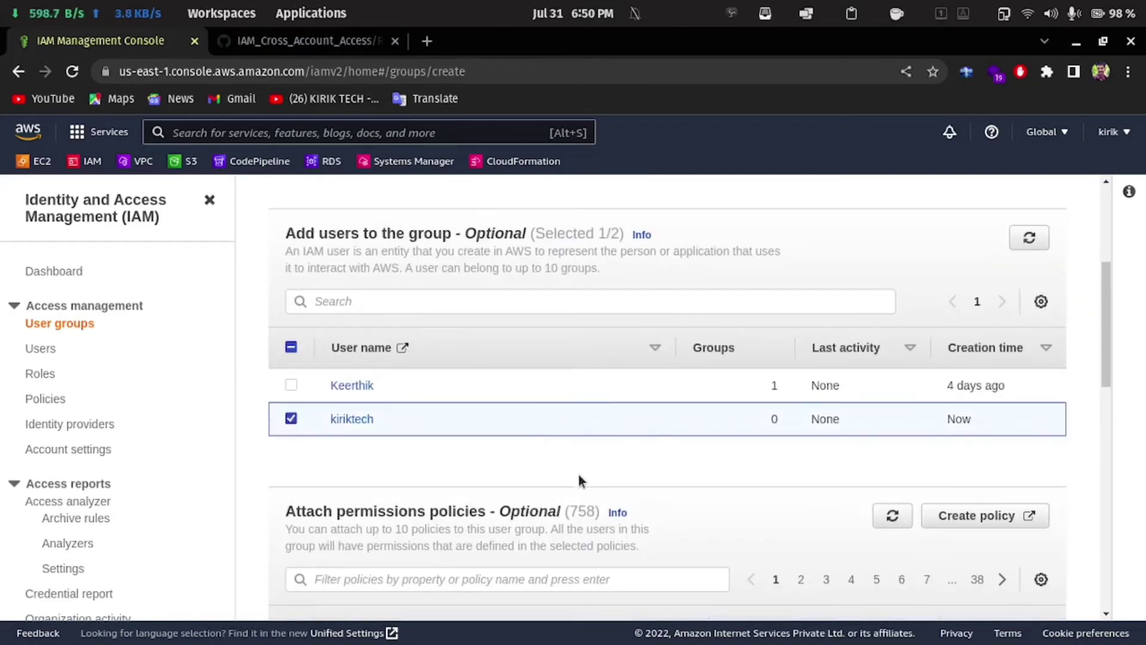
{"action": "scroll", "coordinate": [591, 469], "scroll_direction": "down", "scroll_amount": 3}
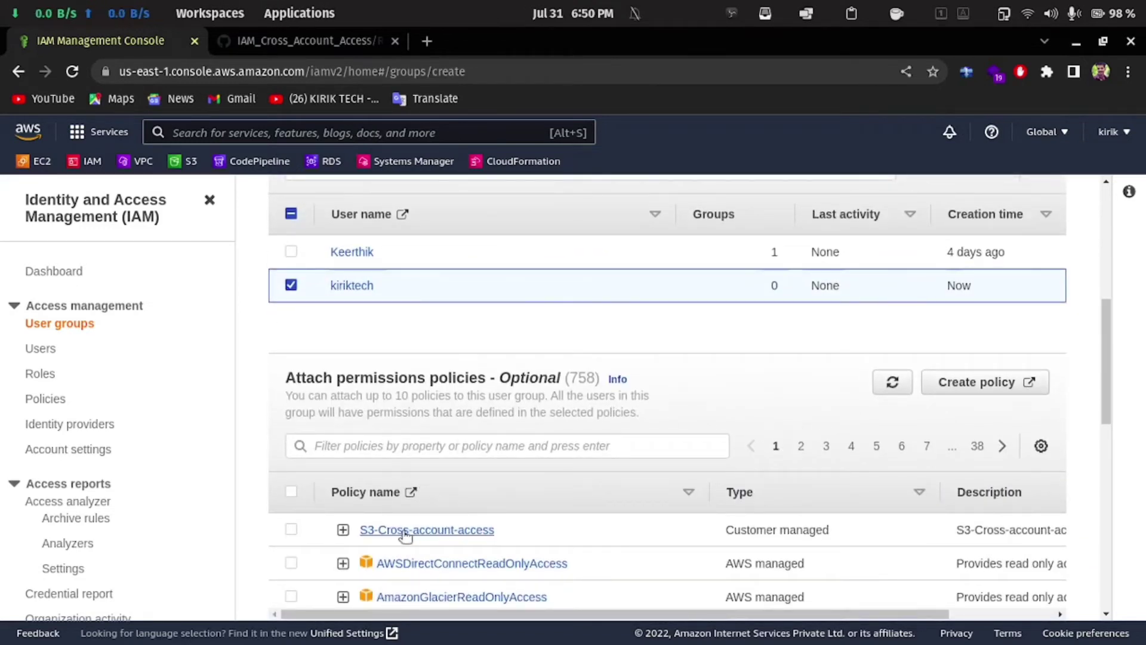
{"action": "left_click", "coordinate": [291, 530]}
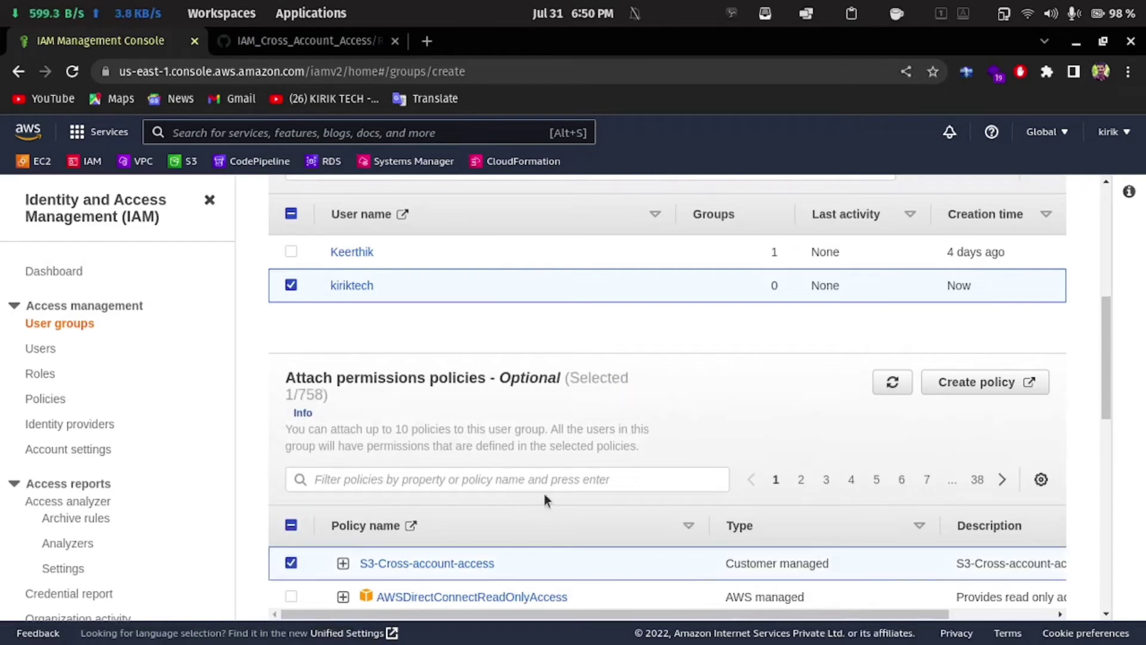
{"action": "scroll", "coordinate": [830, 443], "scroll_direction": "down", "scroll_amount": 9}
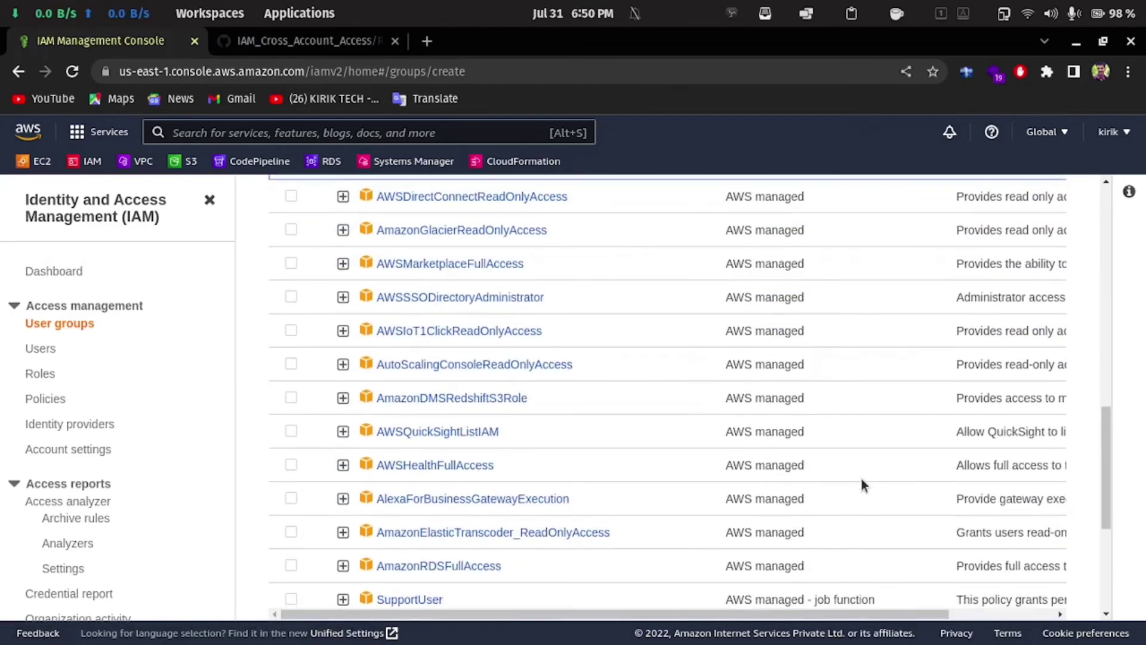
{"action": "scroll", "coordinate": [858, 481], "scroll_direction": "down", "scroll_amount": 2}
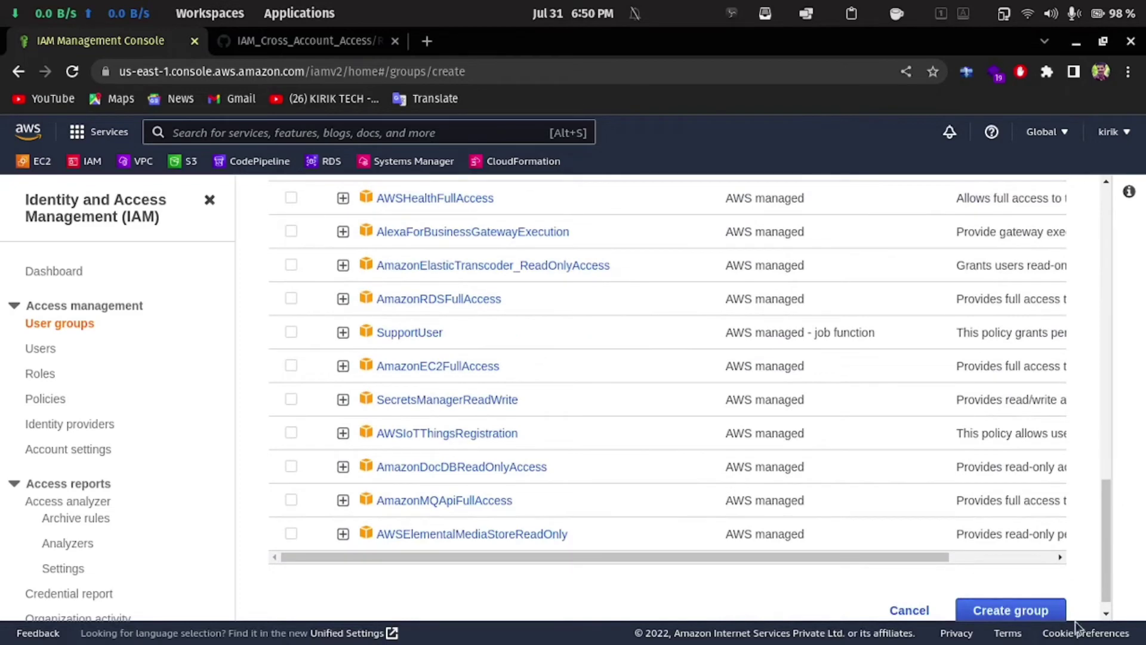
{"action": "left_click", "coordinate": [1014, 612]}
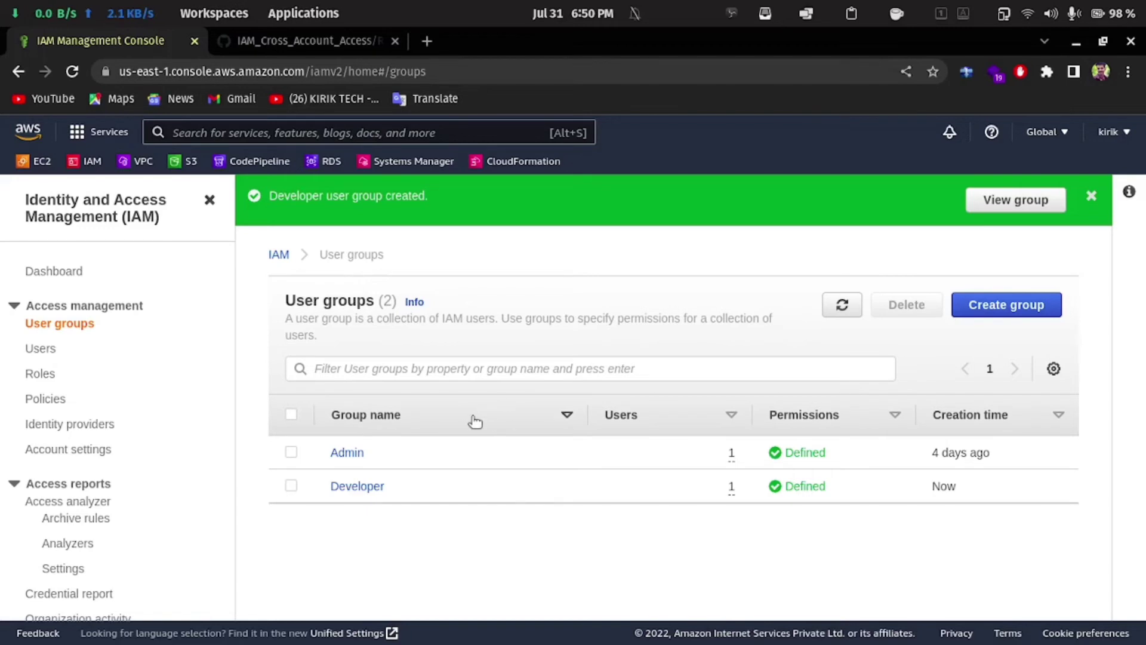
Add the user kiriktech to the existing Admin group and check the group's user list
{"action": "left_click", "coordinate": [39, 349]}
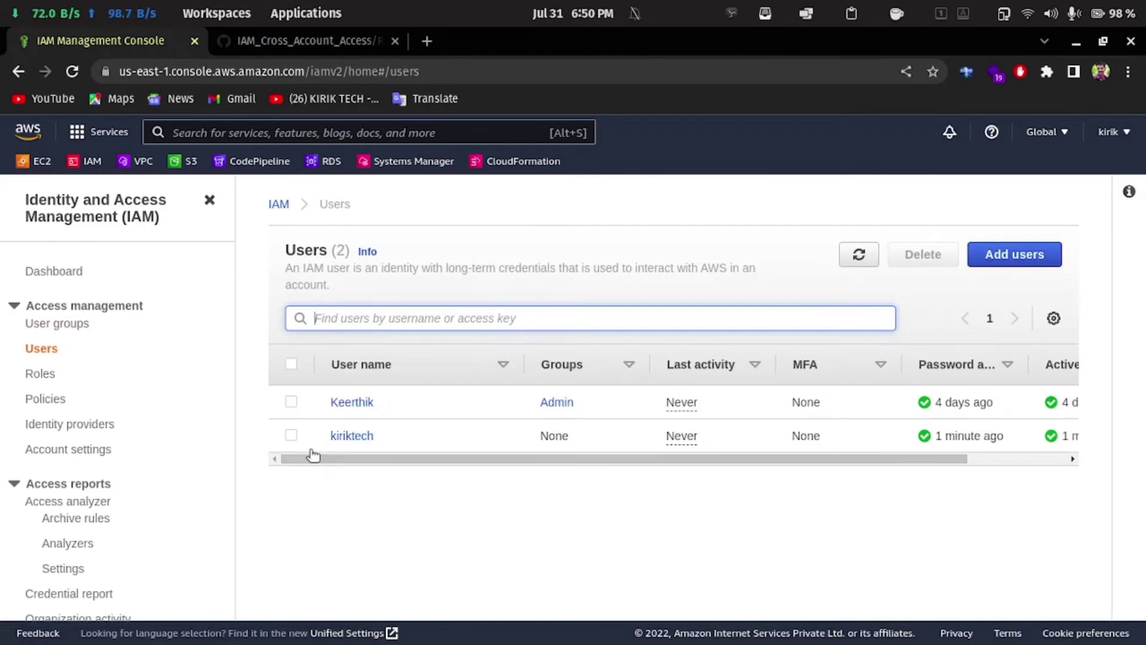
{"action": "left_click", "coordinate": [75, 326]}
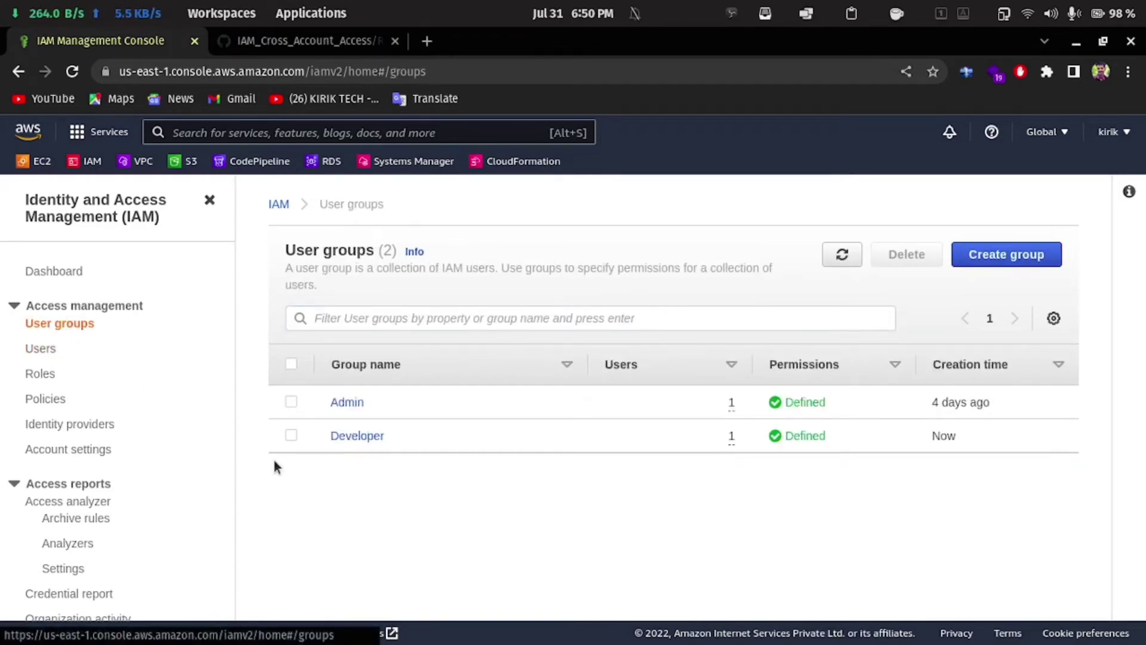
{"action": "left_click", "coordinate": [338, 401]}
{"action": "scroll", "coordinate": [448, 452], "scroll_direction": "down", "scroll_amount": 2}
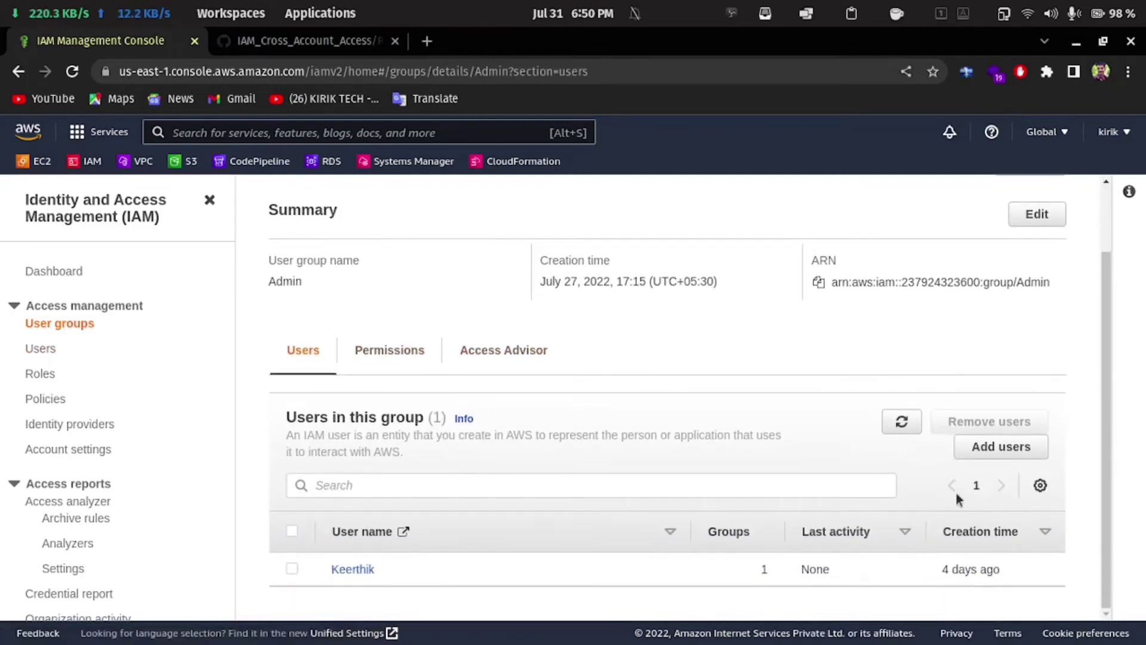
{"action": "left_click", "coordinate": [1002, 447]}
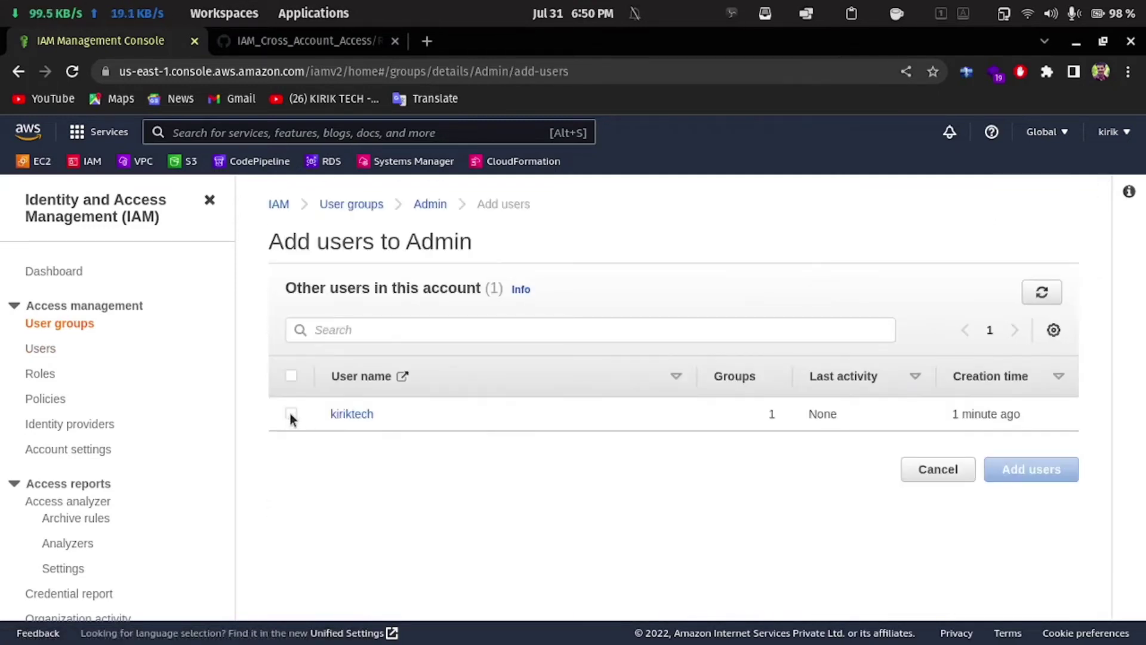
{"action": "left_click", "coordinate": [292, 414]}
{"action": "left_click", "coordinate": [1013, 471]}
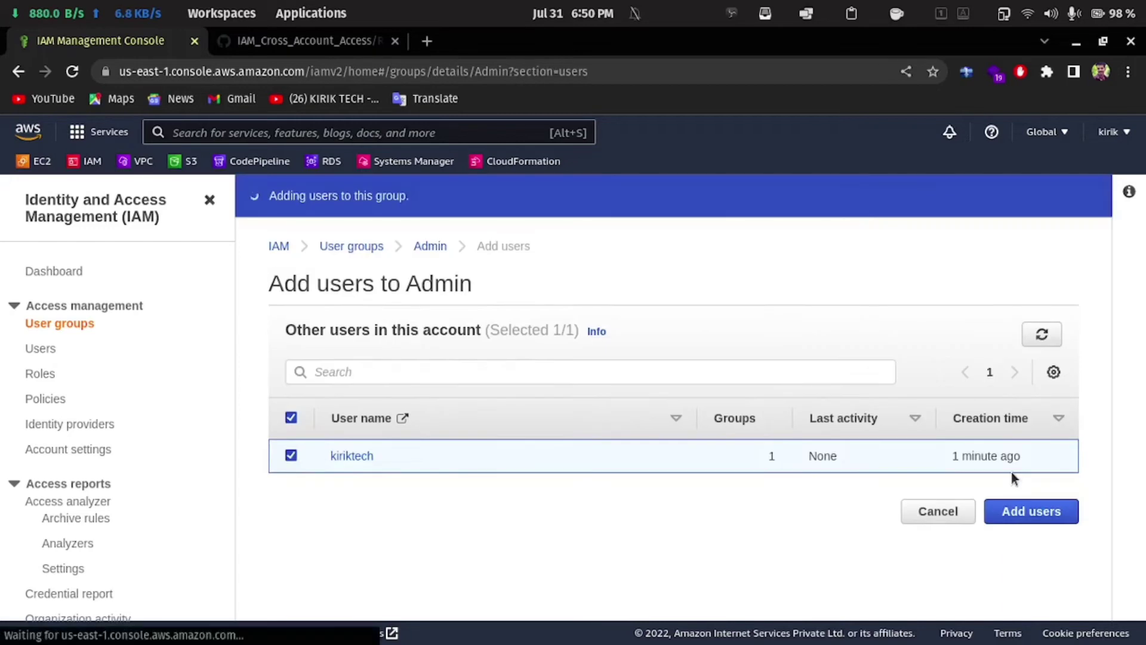
{"action": "scroll", "coordinate": [525, 470], "scroll_direction": "down", "scroll_amount": 2}
{"action": "scroll", "coordinate": [526, 468], "scroll_direction": "down", "scroll_amount": 1}
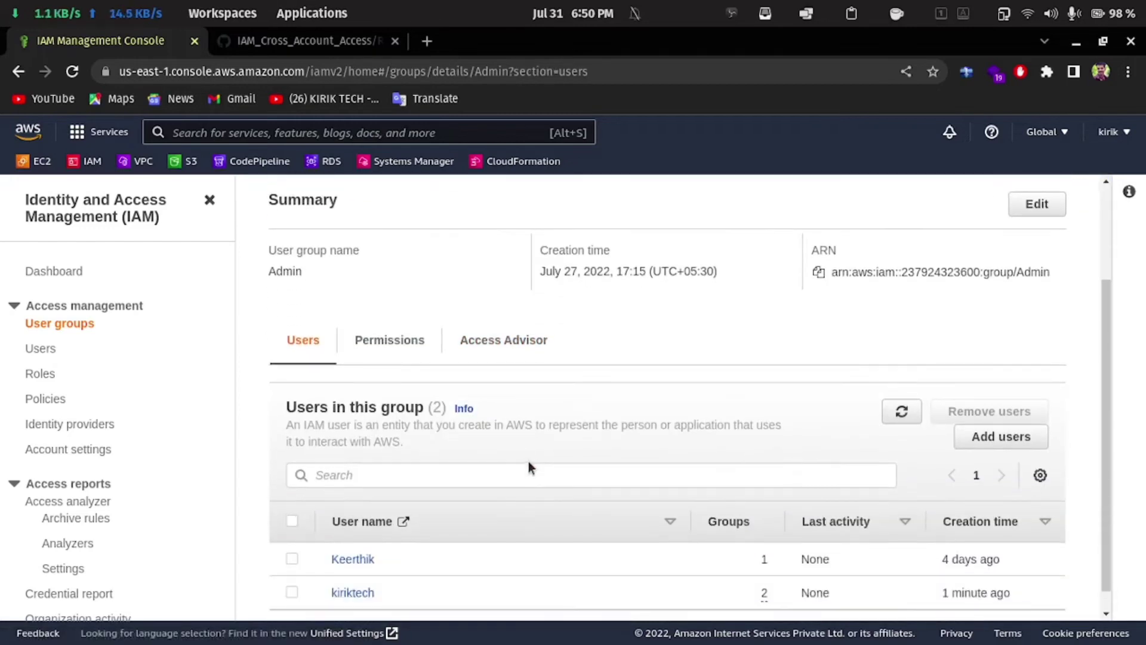
{"action": "scroll", "coordinate": [540, 471], "scroll_direction": "down", "scroll_amount": 1}
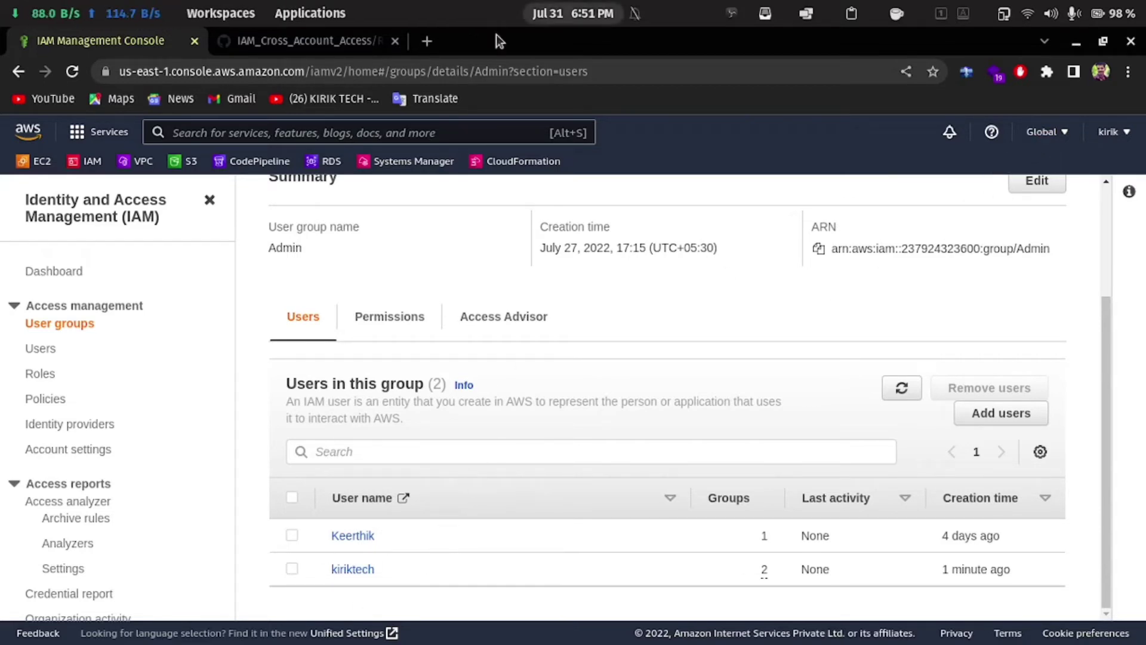
Sign out of the current AWS account and return to the sign-in page
{"action": "left_click", "coordinate": [1109, 131]}
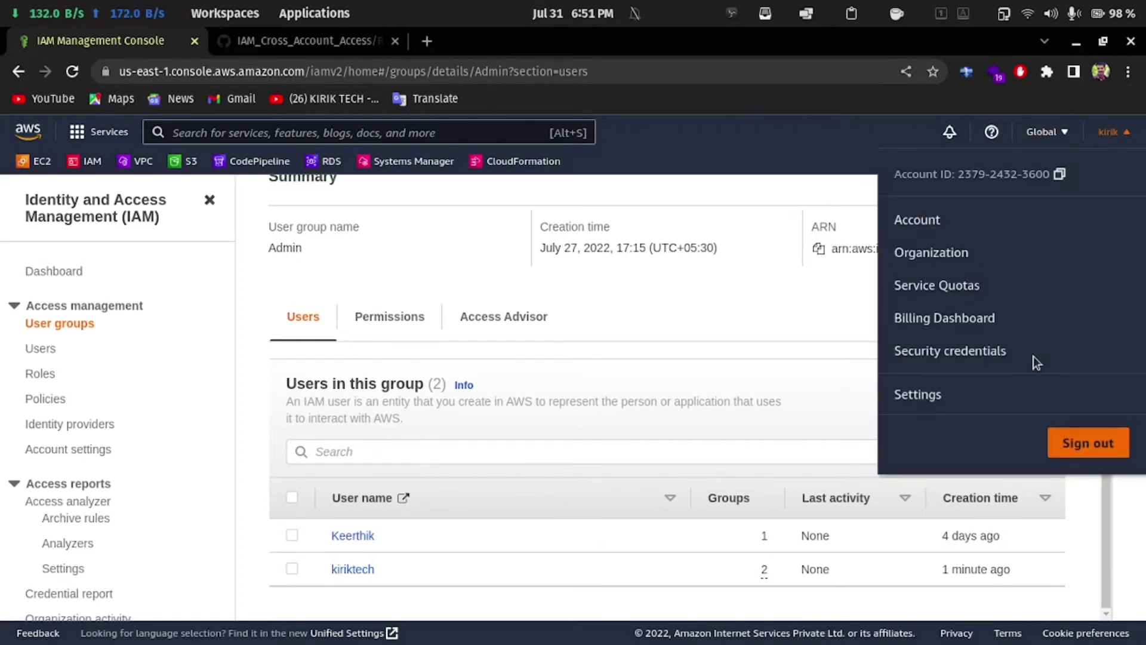
{"action": "left_click", "coordinate": [1088, 443]}
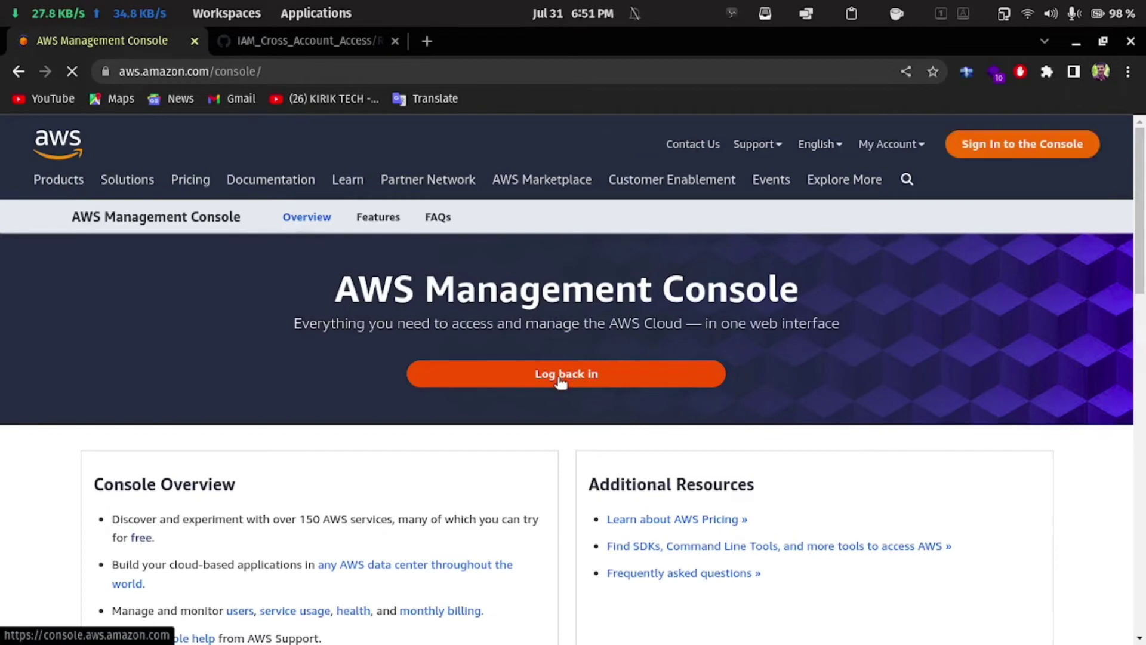
{"action": "left_click", "coordinate": [560, 377]}
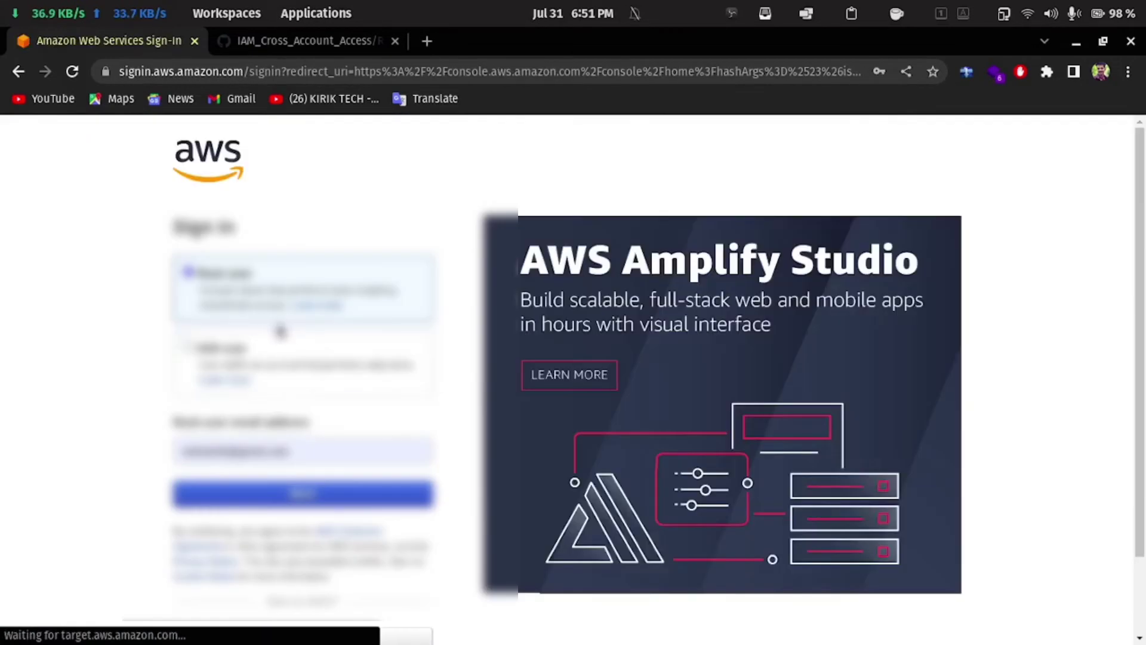
Sign in as the IAM user kiriktech with the account identifier and password, and decline saving the password in the browser
{"action": "left_click", "coordinate": [297, 454]}
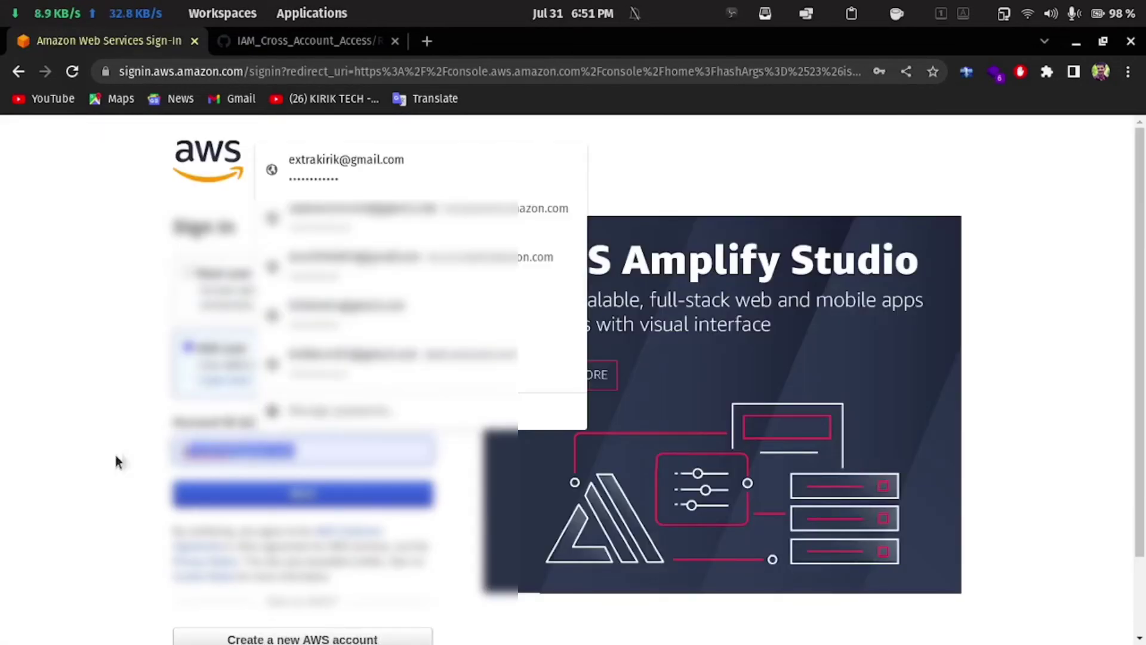
{"action": "key", "text": "Return"}
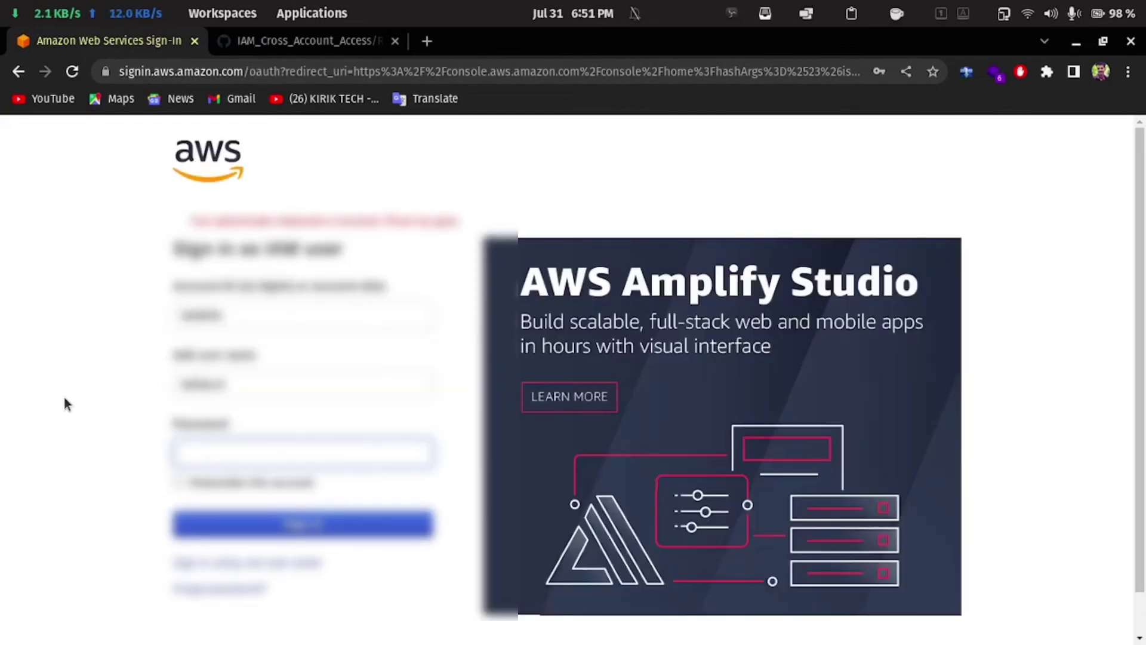
{"action": "type", "text": "••••••••"}
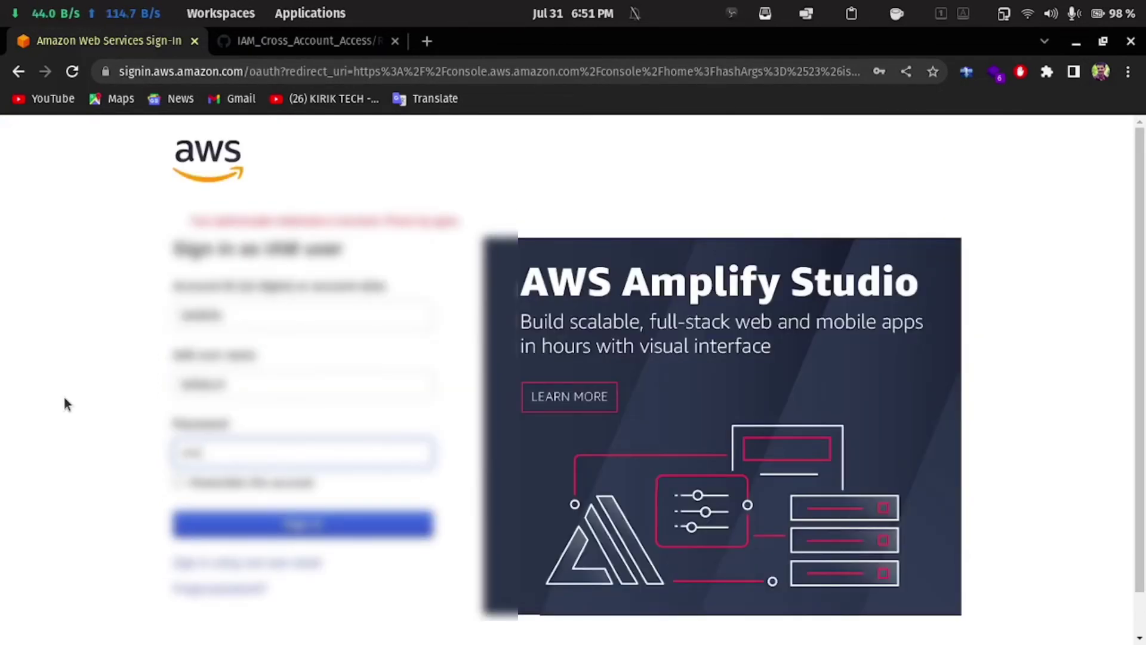
{"action": "type", "text": "••"}
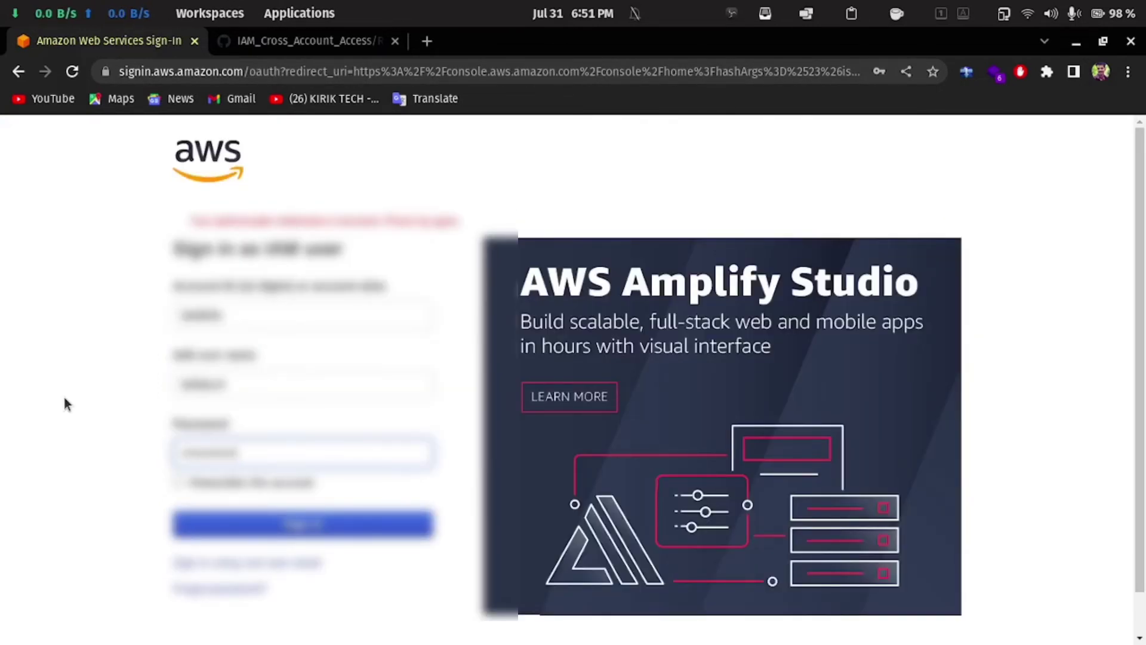
{"action": "key", "text": "Return"}
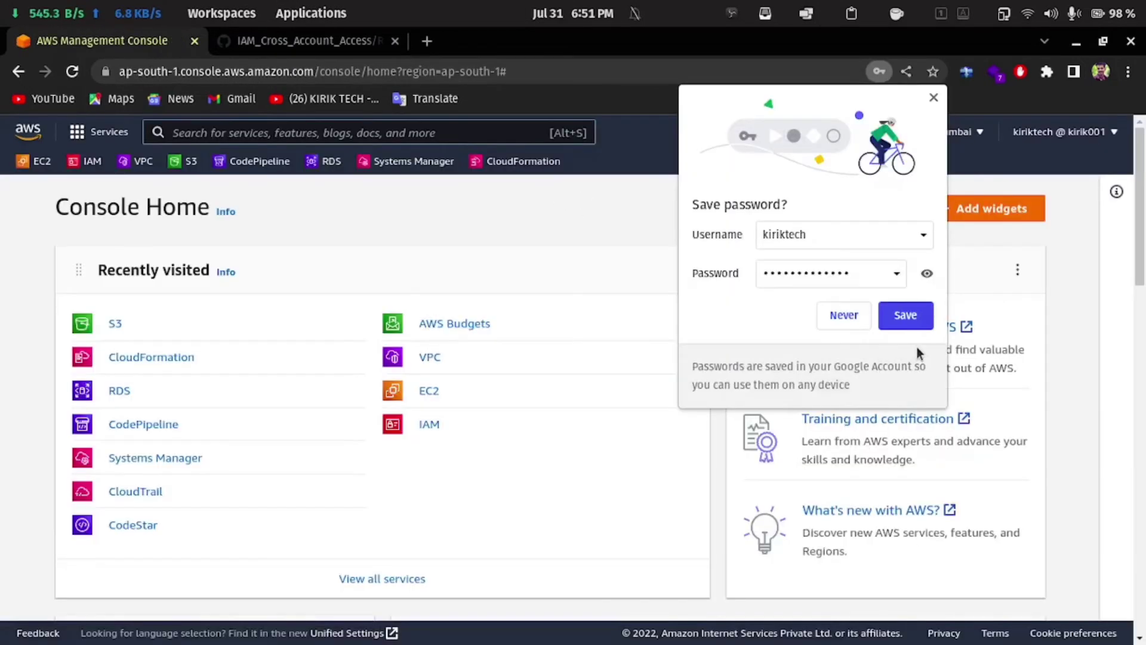
{"action": "left_click", "coordinate": [842, 315]}
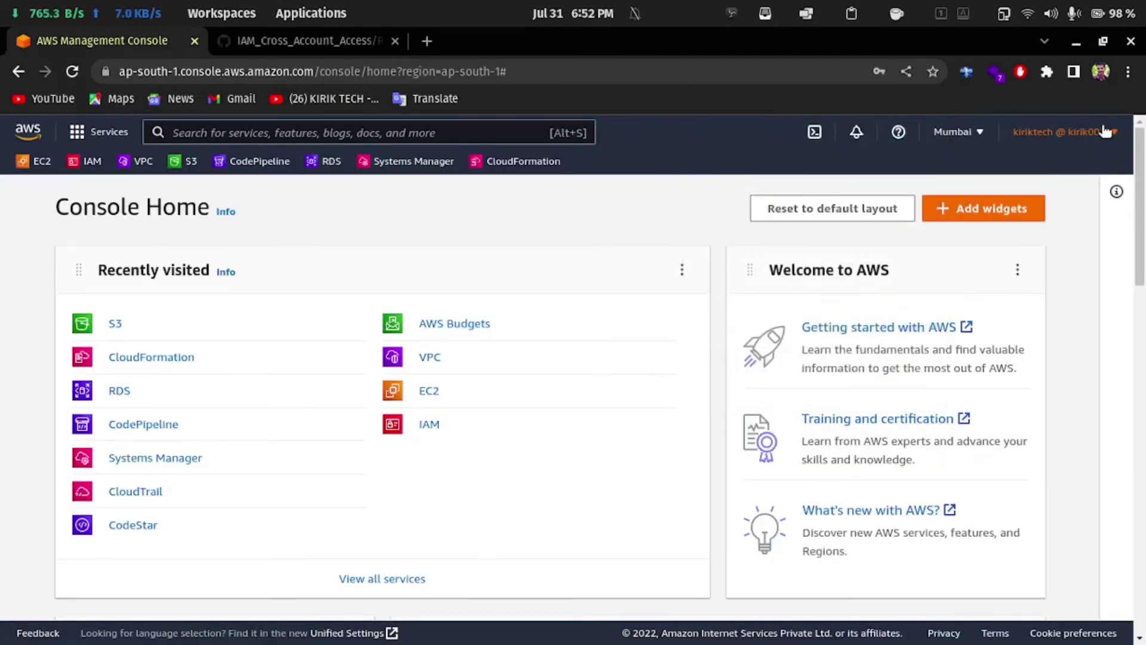
Open S3 in a separate browser tab and check the developer account's bucket list
{"action": "right_click", "coordinate": [124, 324]}
{"action": "left_click", "coordinate": [127, 330]}
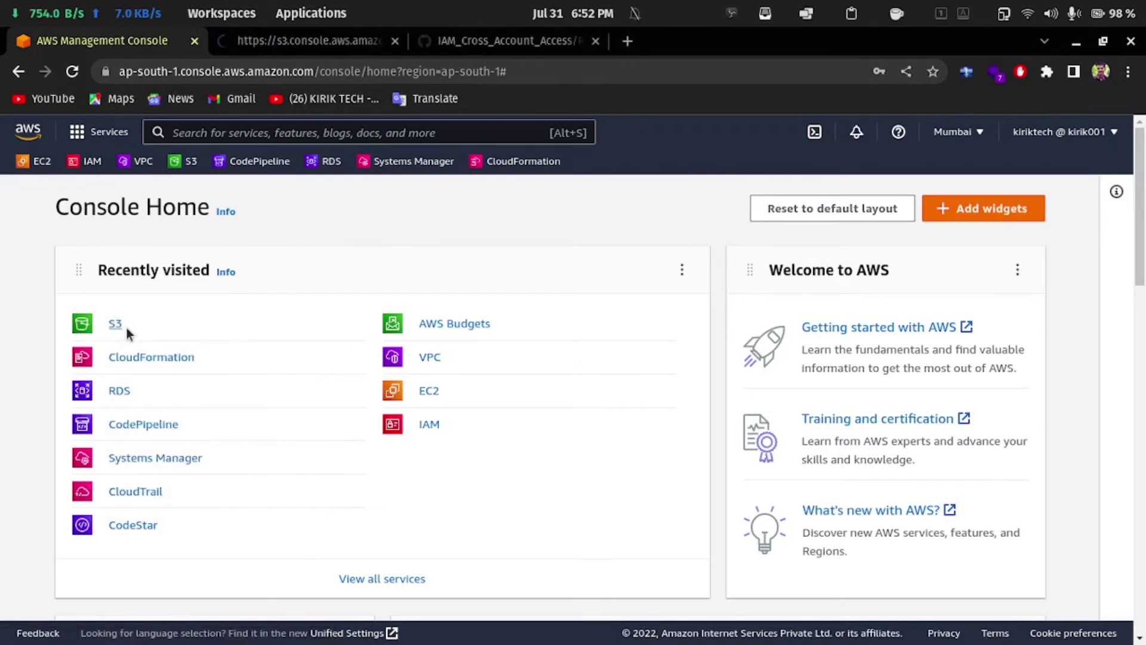
{"action": "left_click", "coordinate": [331, 48]}
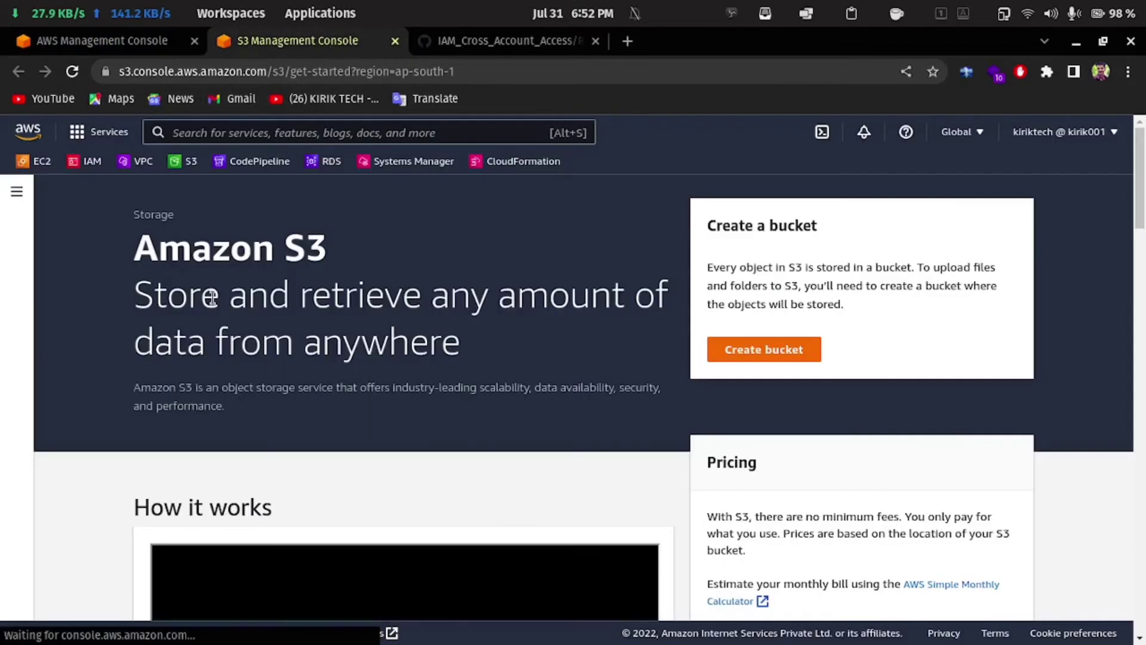
{"action": "left_click", "coordinate": [17, 194]}
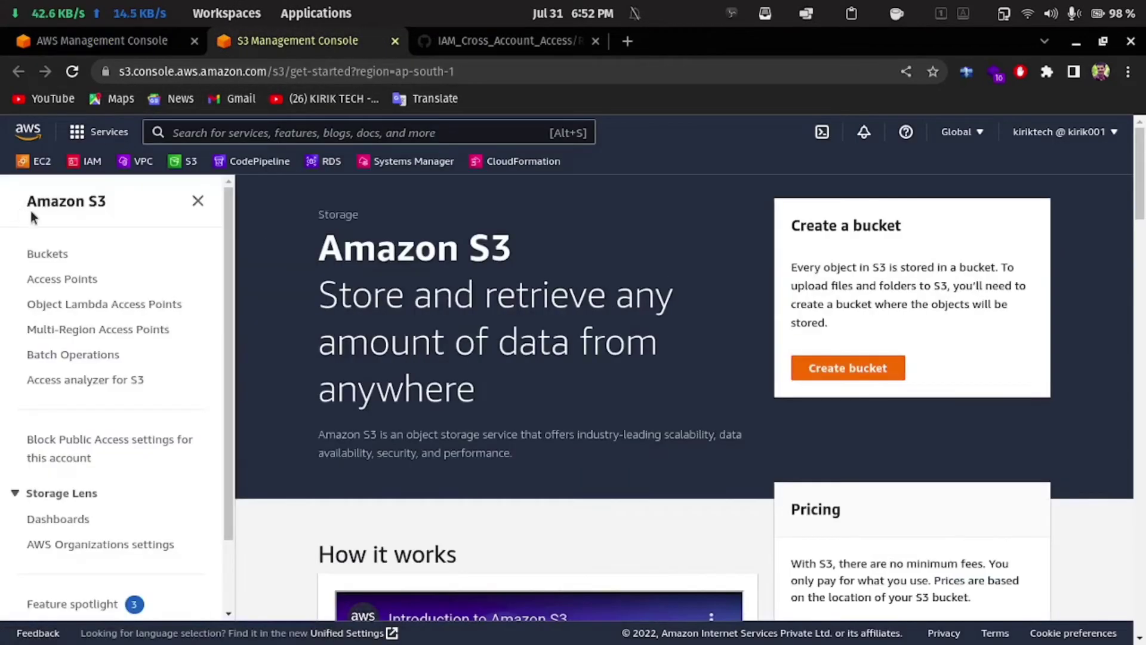
{"action": "left_click", "coordinate": [48, 254]}
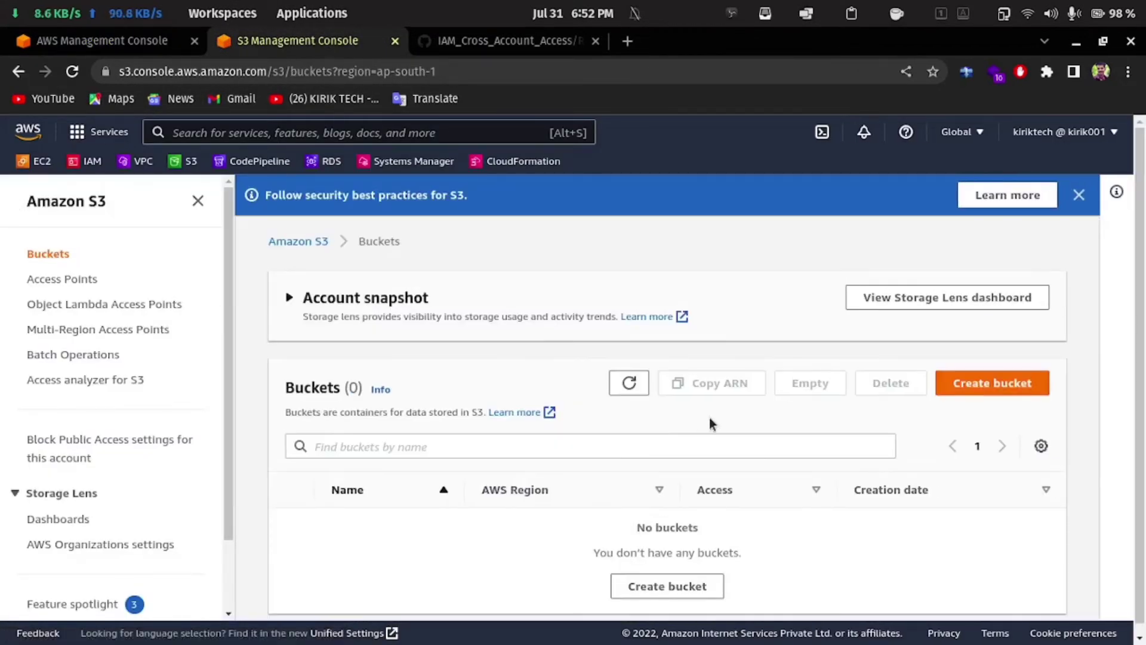
{"action": "scroll", "coordinate": [624, 481], "scroll_direction": "down", "scroll_amount": 1}
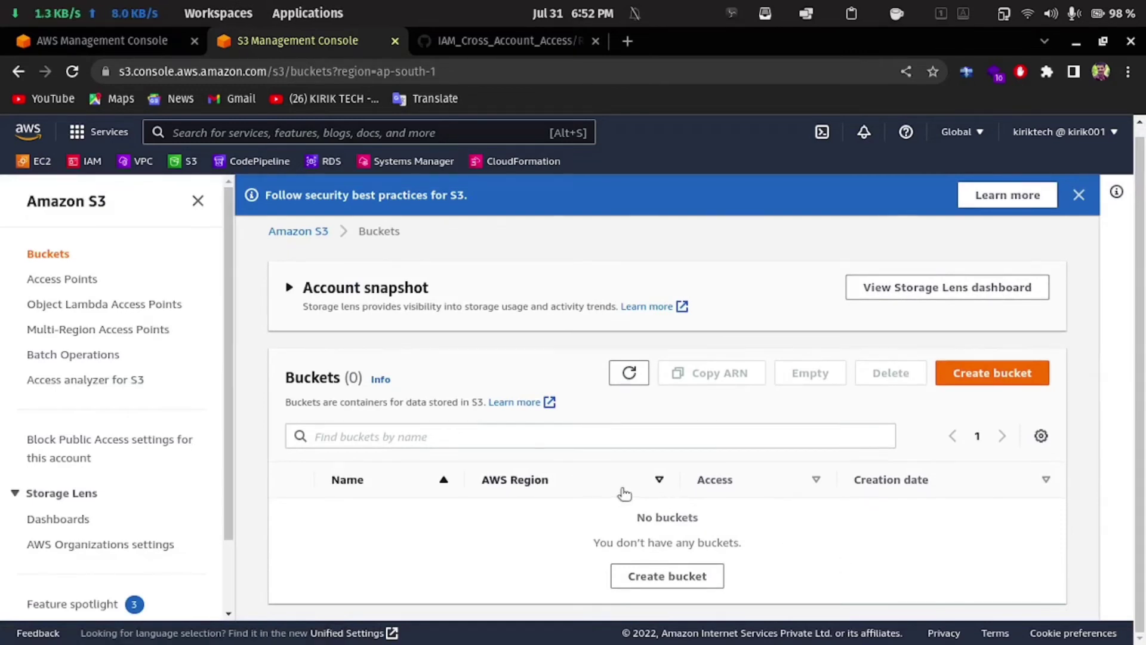
Open the Switch Role form from the console session and fill in the production account ID copied from the Text Editor notes
{"action": "left_click", "coordinate": [89, 41]}
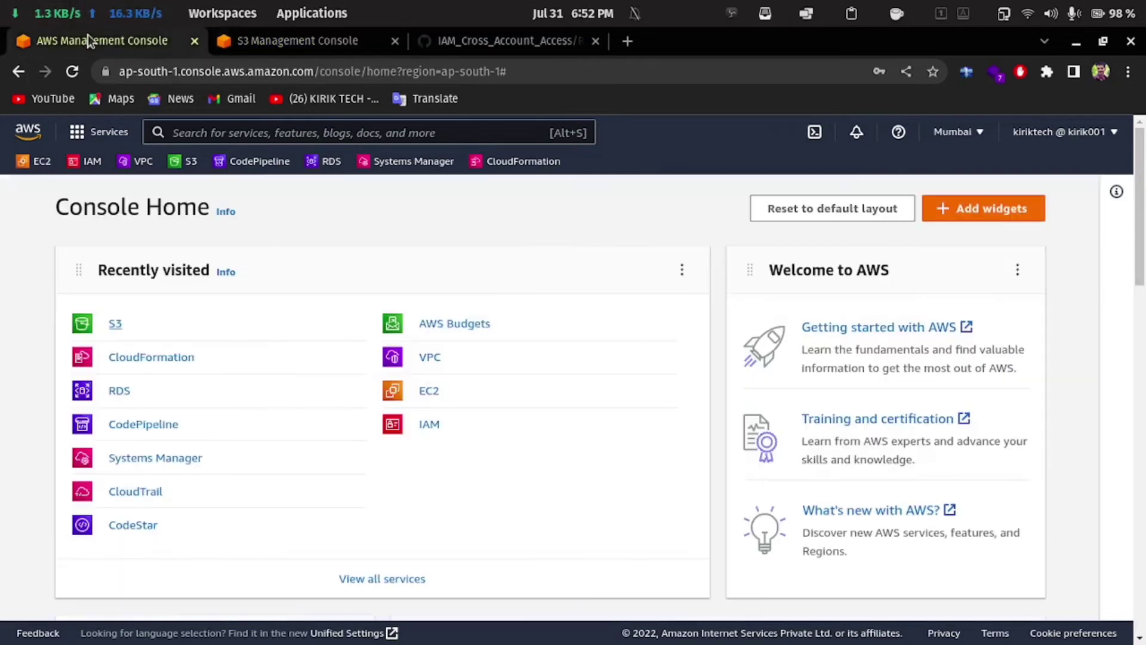
{"action": "left_click", "coordinate": [1060, 131]}
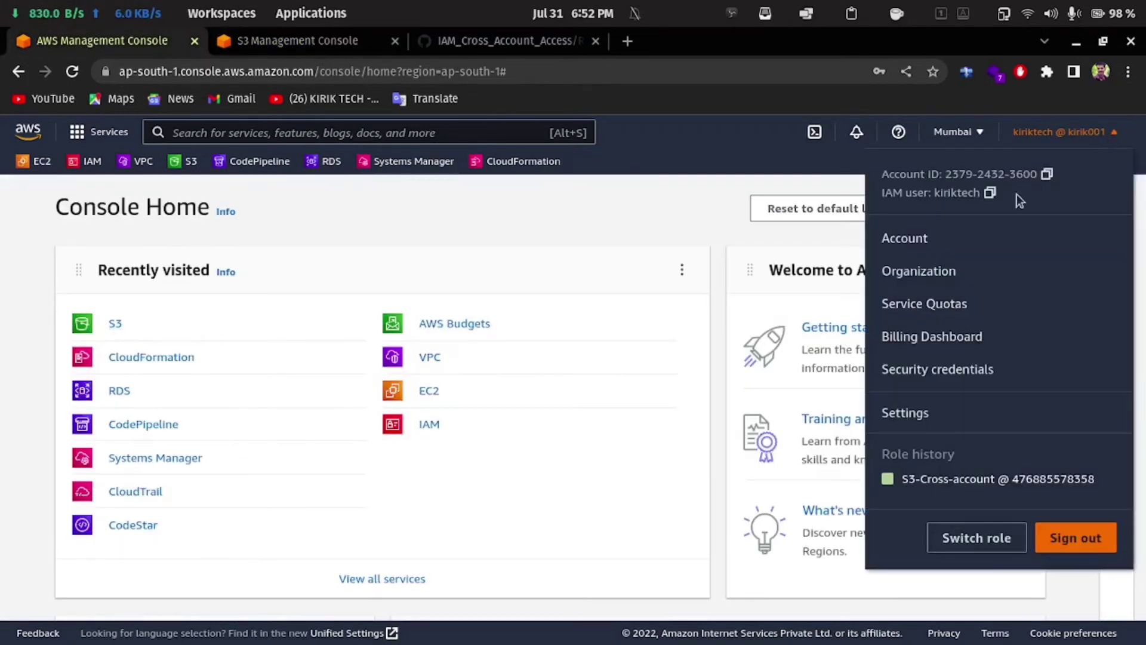
{"action": "left_click", "coordinate": [967, 545]}
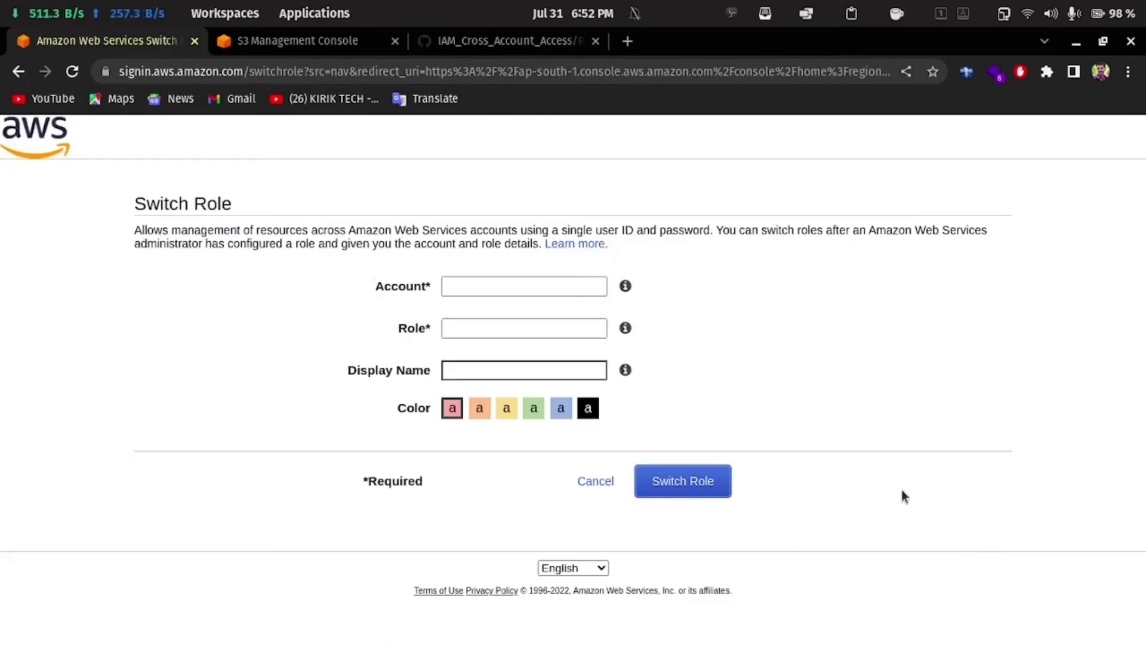
{"action": "left_click", "coordinate": [470, 287]}
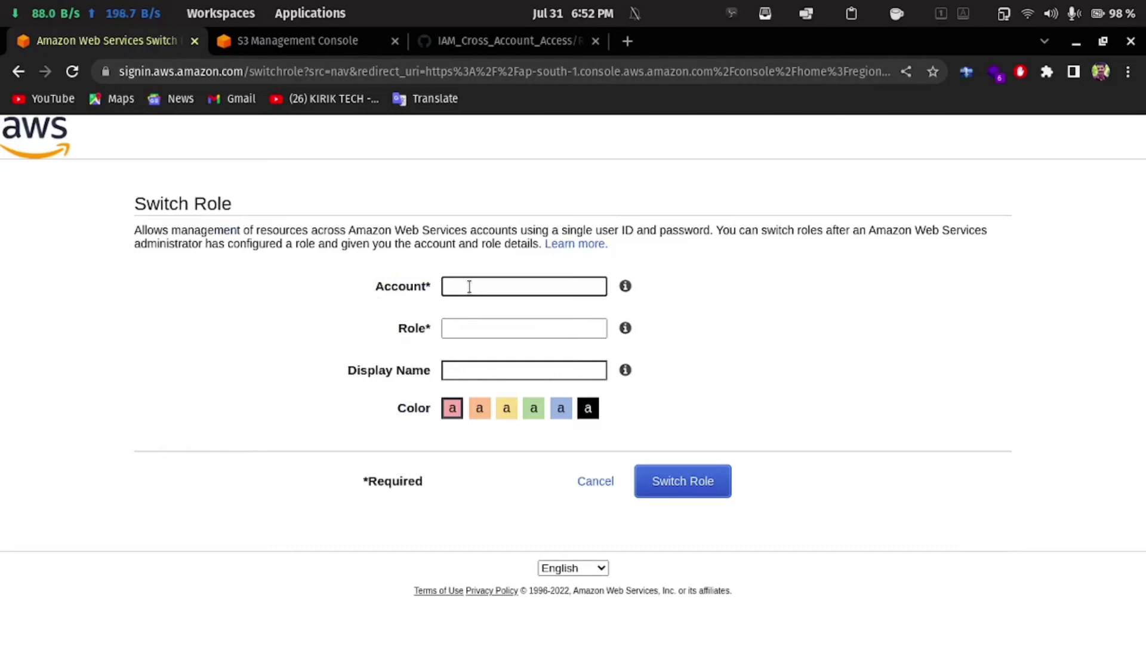
{"action": "mouse_move", "coordinate": [334, 636]}
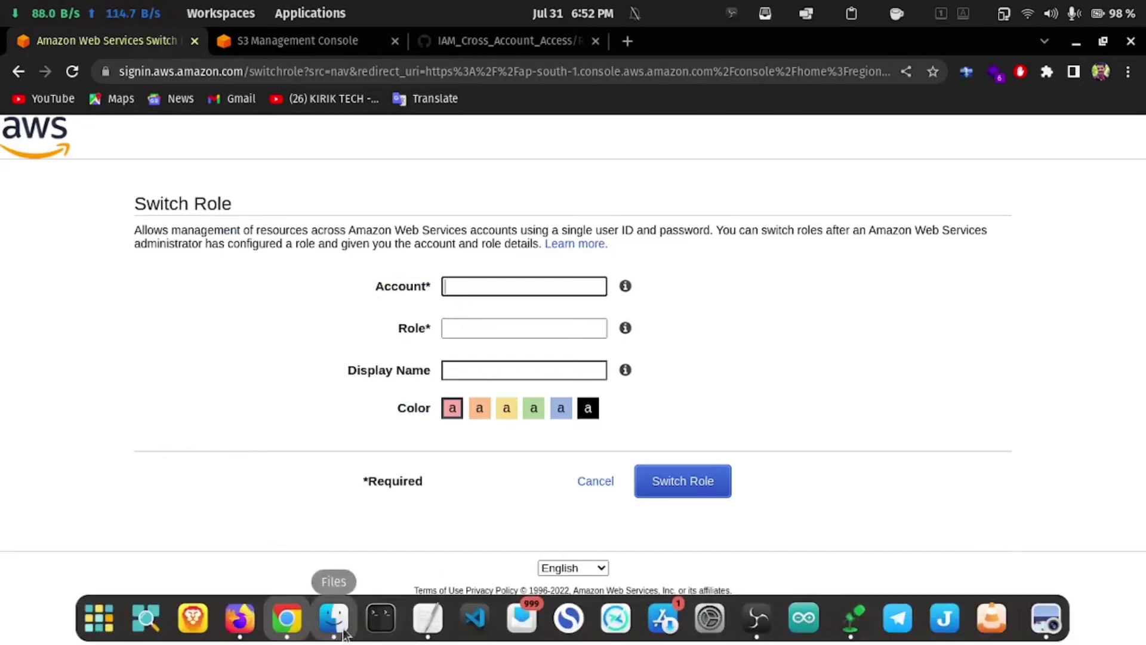
{"action": "left_click", "coordinate": [427, 621]}
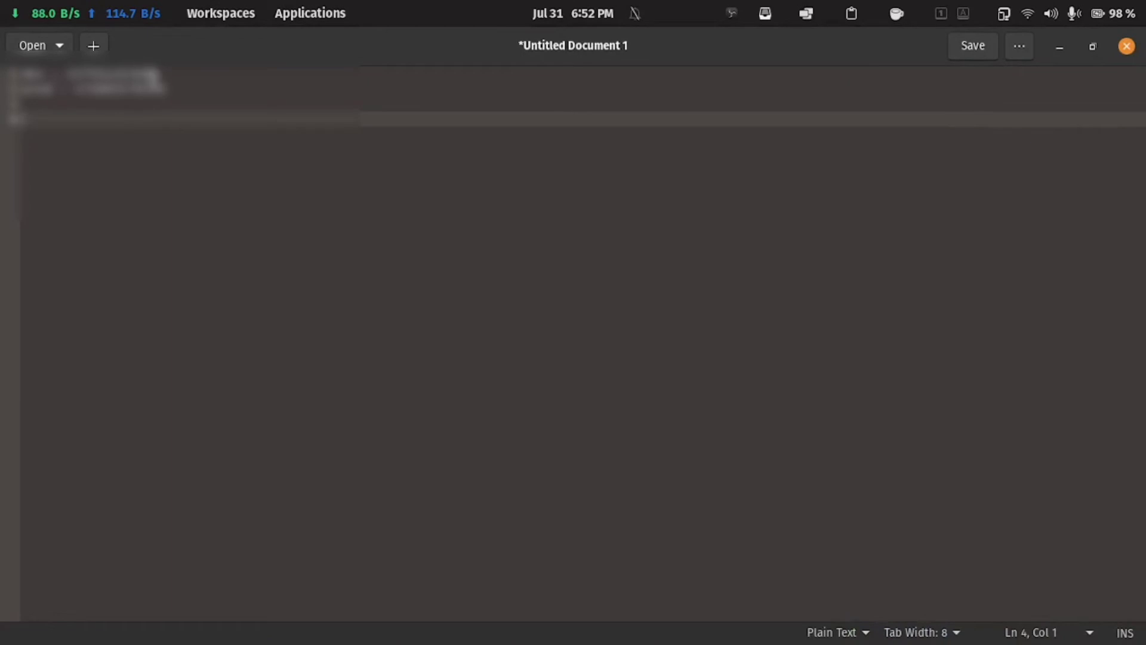
{"action": "key", "text": "shift+ctrl+Left"}
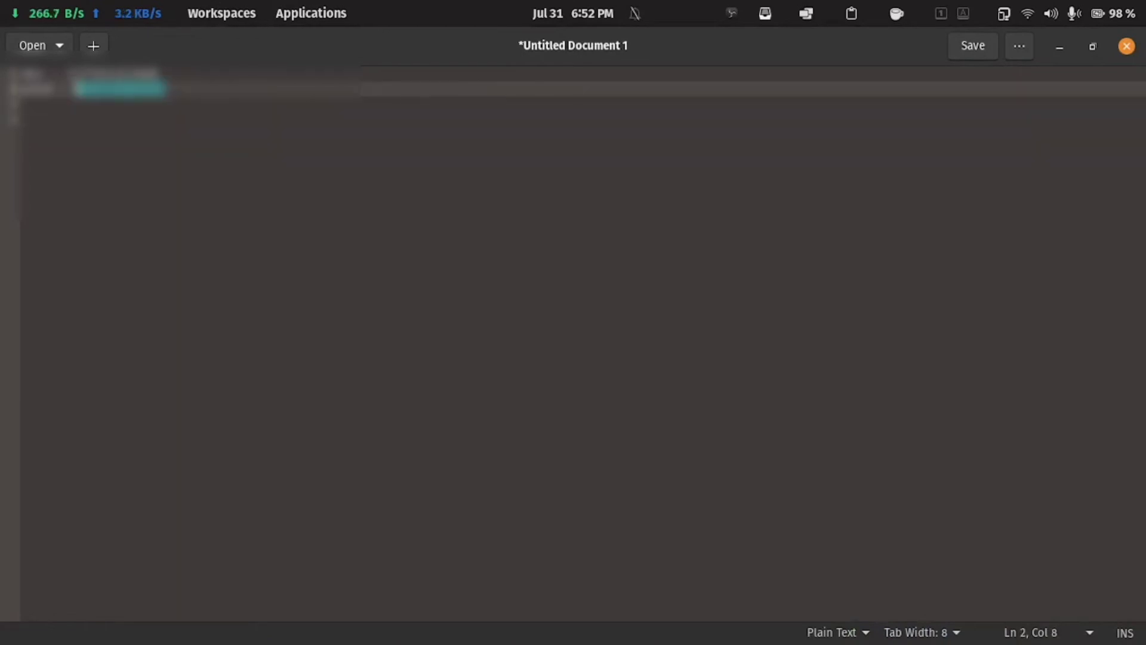
{"action": "left_click", "coordinate": [1055, 48]}
{"action": "key", "text": "ctrl+v"}
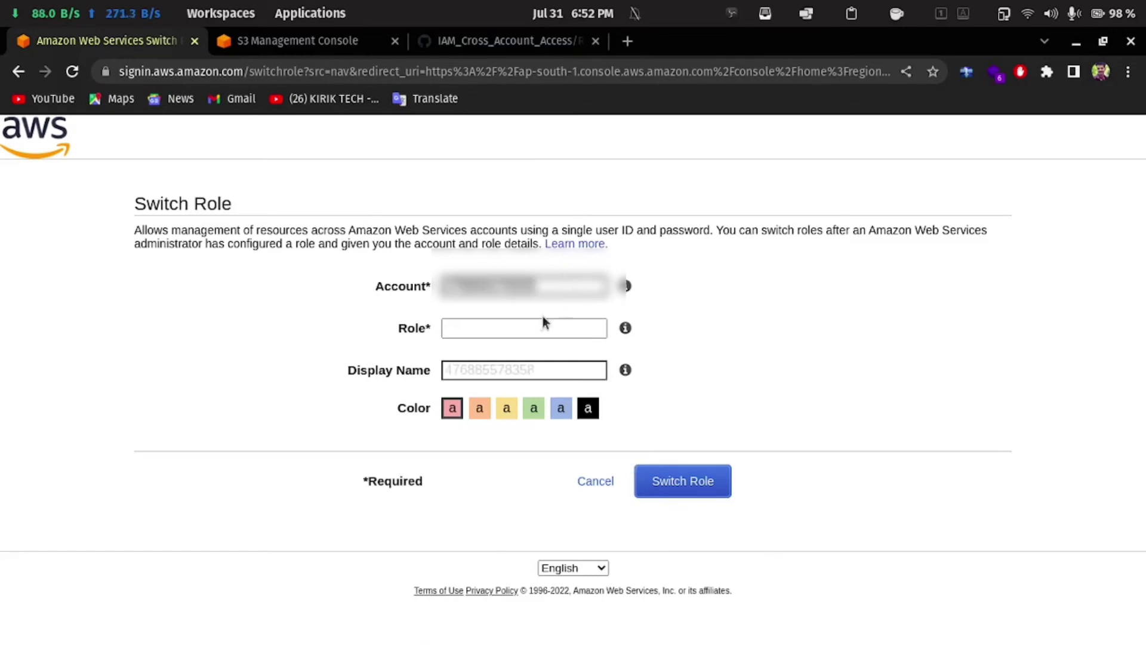
Set the role to S3-Cross-account-access with the green colour and switch to it, submitting the form again if rejected
{"action": "left_click", "coordinate": [516, 329]}
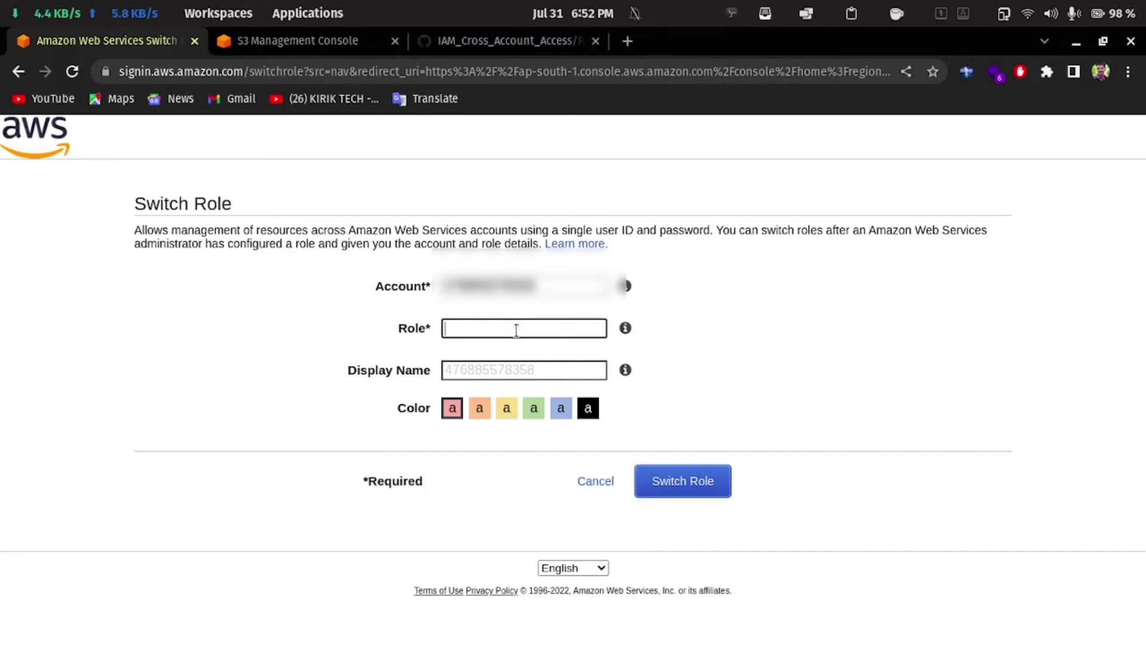
{"action": "left_click", "coordinate": [852, 13]}
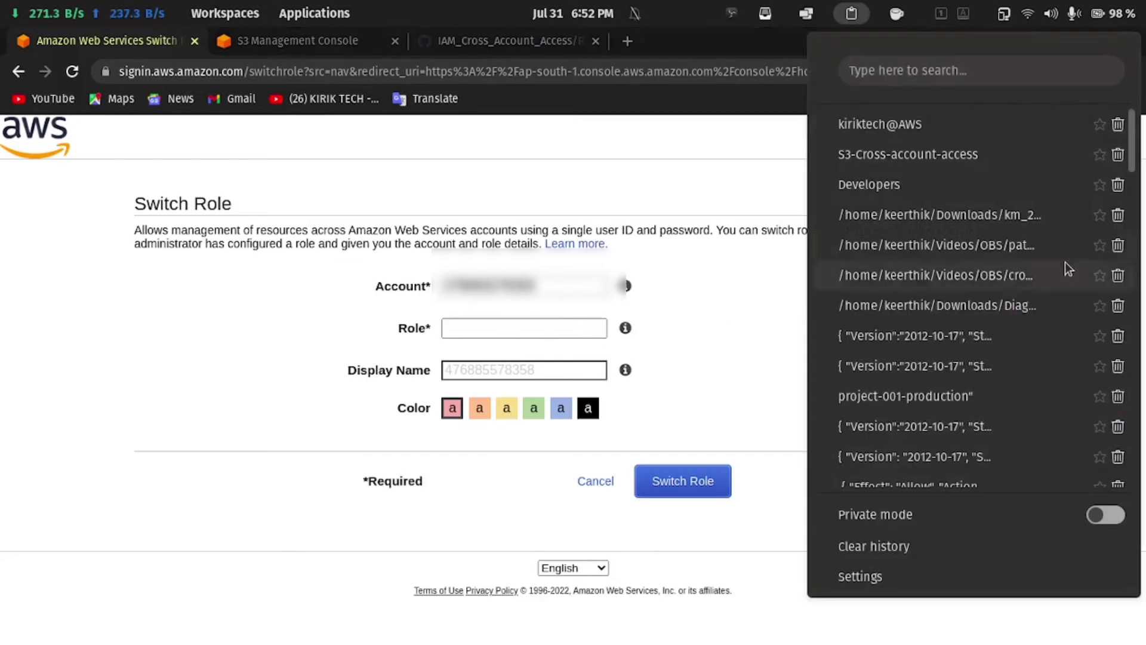
{"action": "left_click", "coordinate": [1044, 166]}
{"action": "type", "text": "S3-Cross-account-access"}
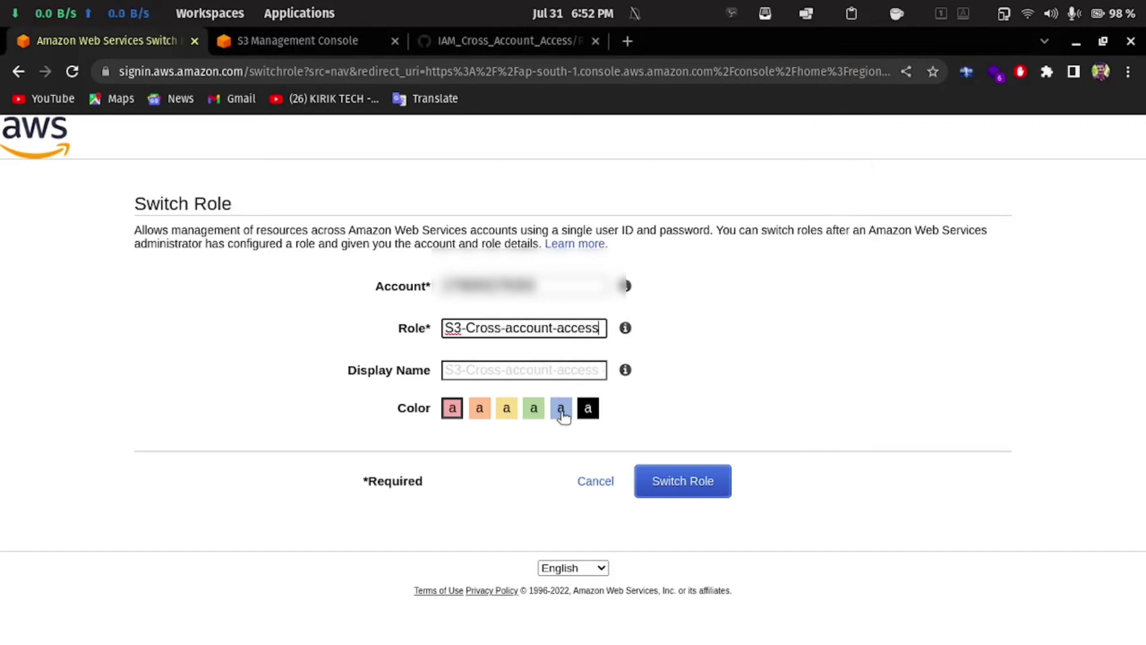
{"action": "left_click", "coordinate": [533, 410]}
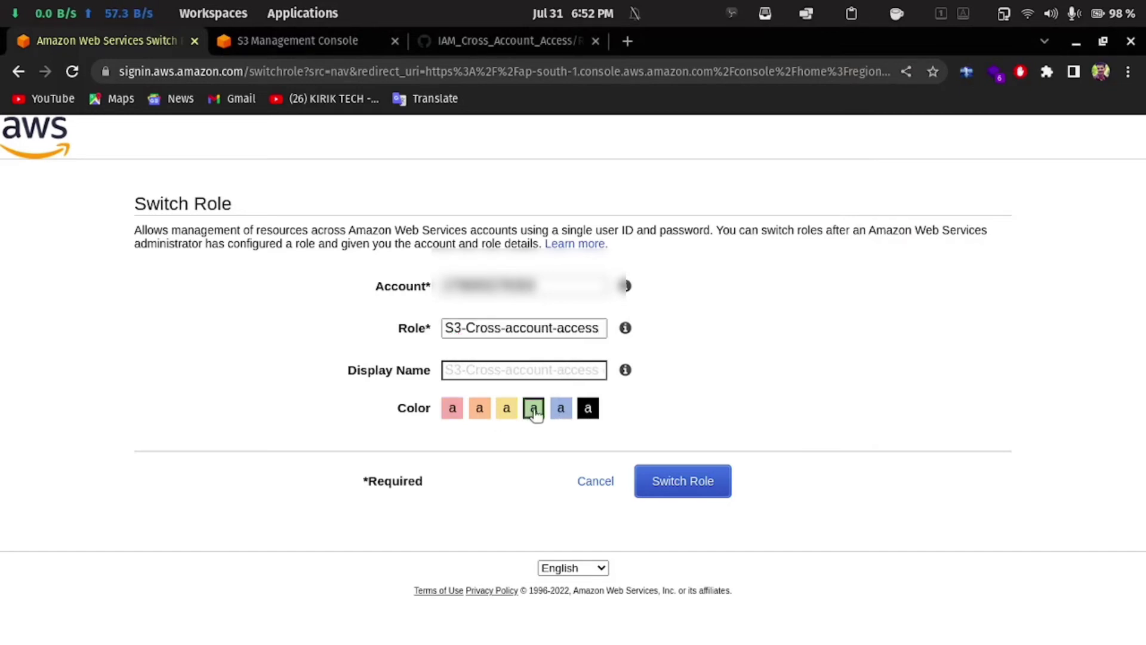
{"action": "left_click", "coordinate": [682, 483]}
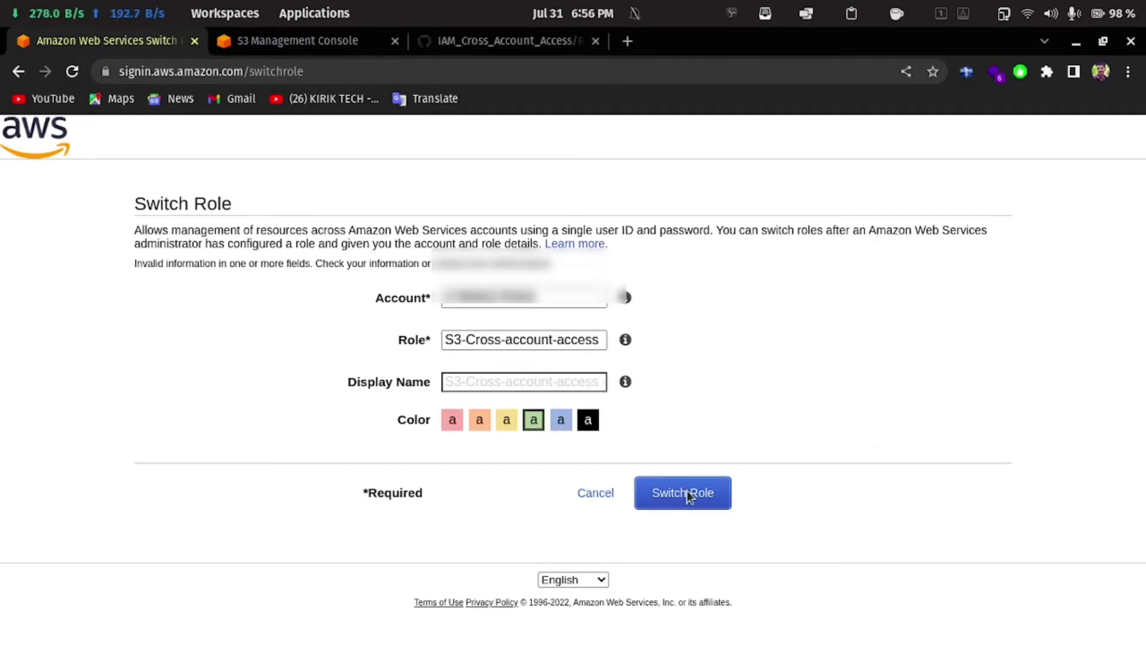
{"action": "left_click", "coordinate": [689, 494]}
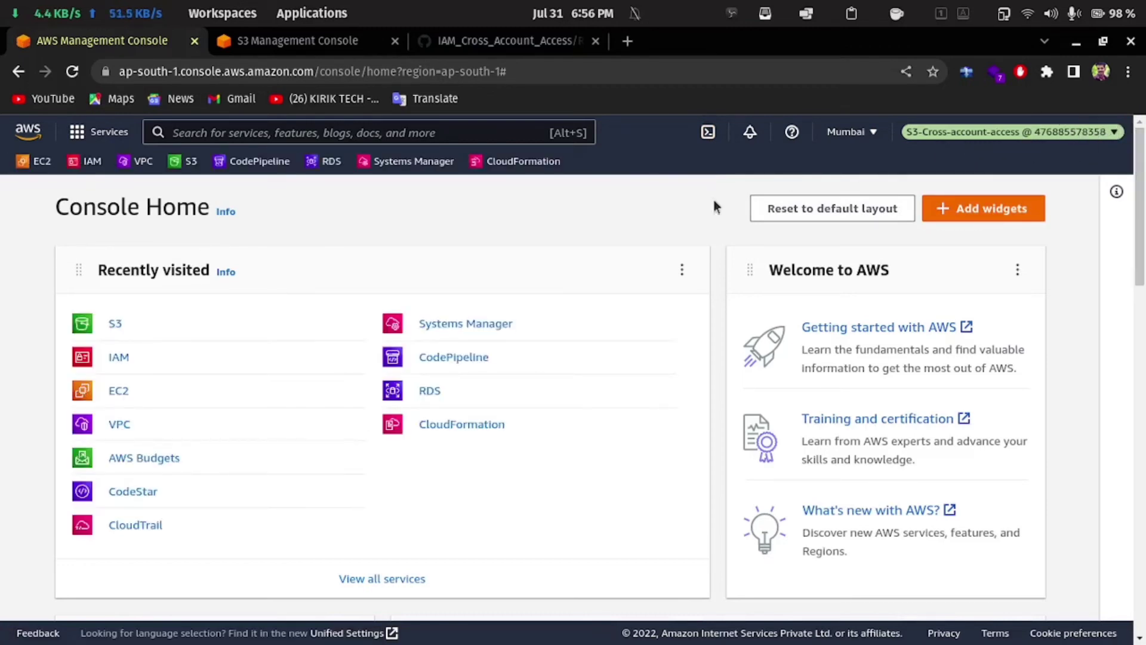
Reload the S3 browser tab under the switched role and refresh the bucket list to check the production account's buckets
{"action": "left_click", "coordinate": [305, 41]}
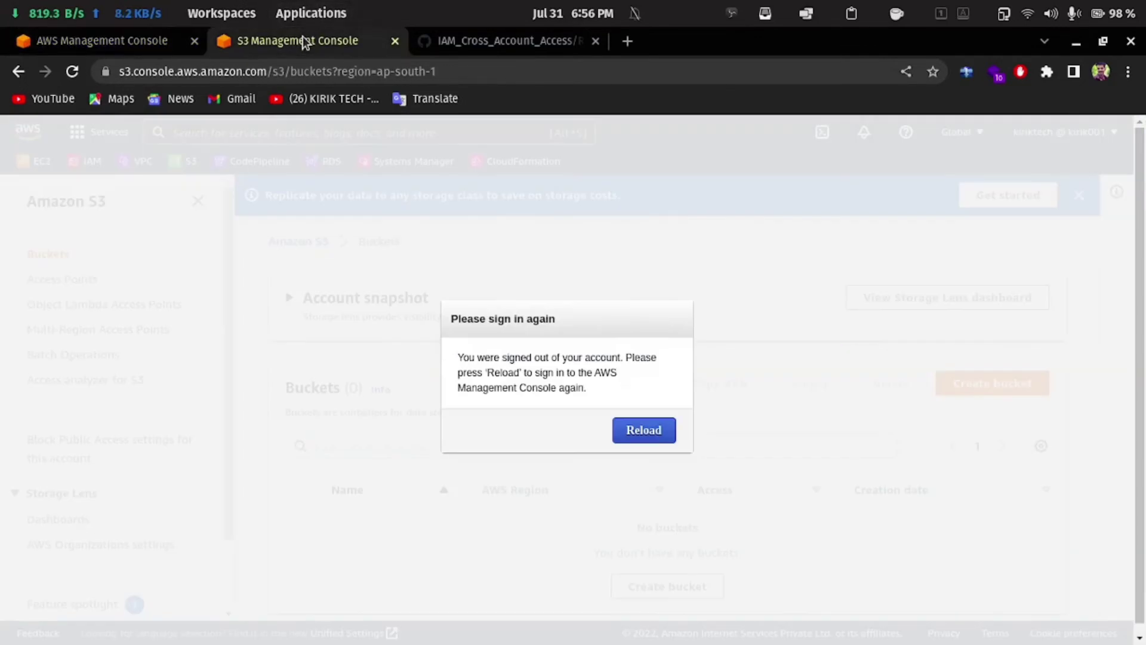
{"action": "left_click", "coordinate": [632, 432]}
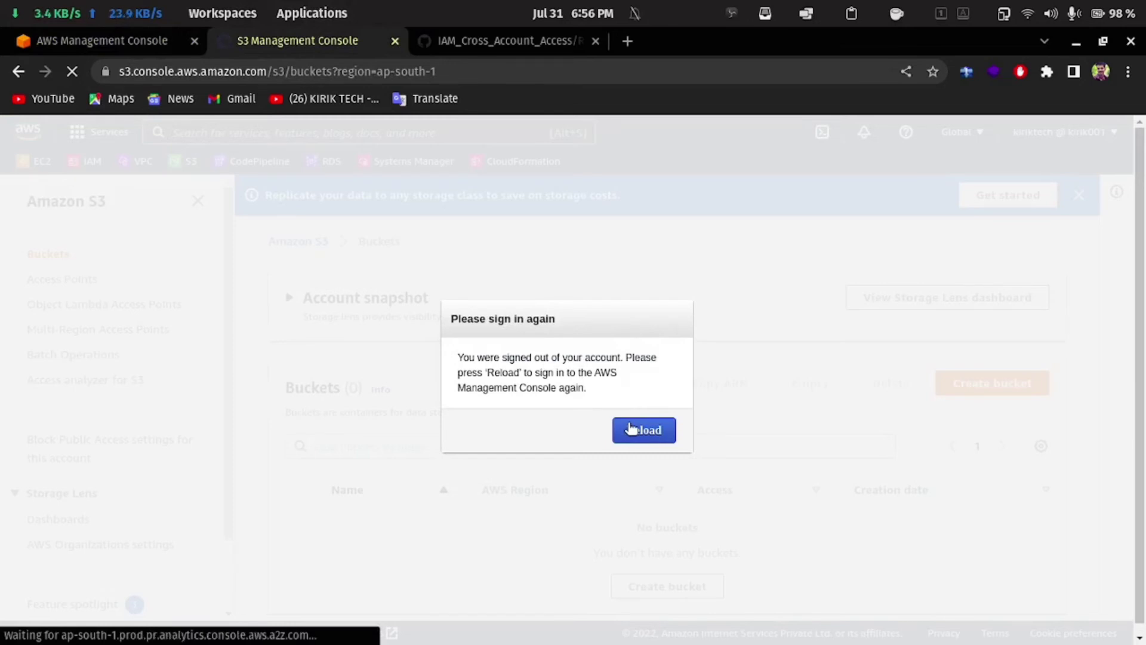
{"action": "left_click", "coordinate": [656, 438]}
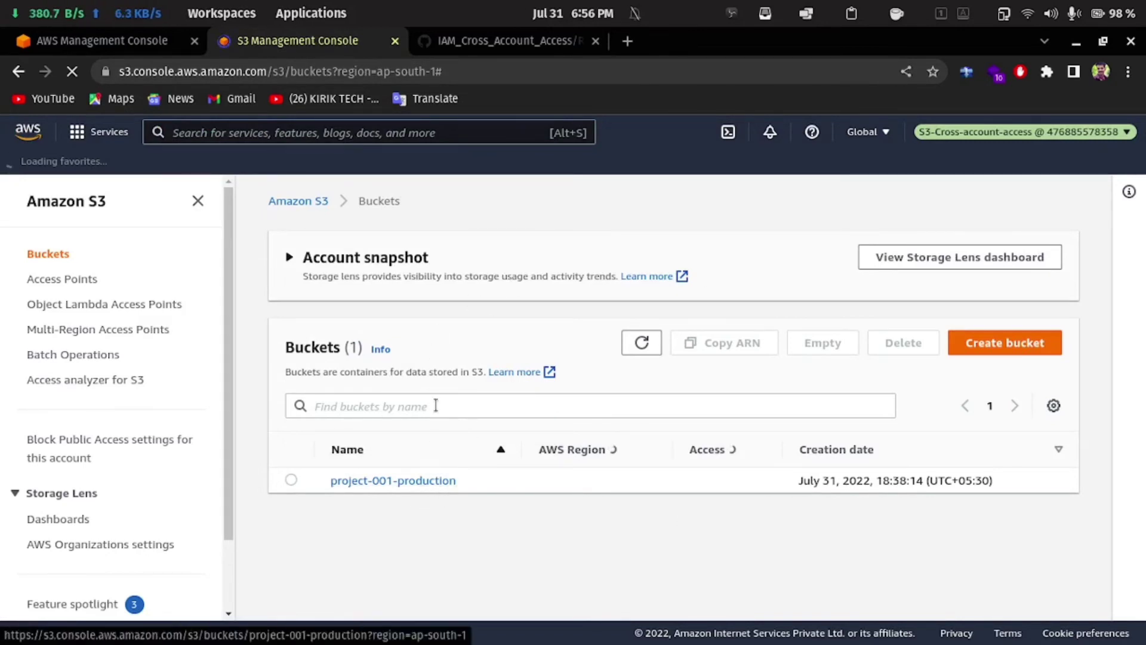
{"action": "mouse_move", "coordinate": [296, 629]}
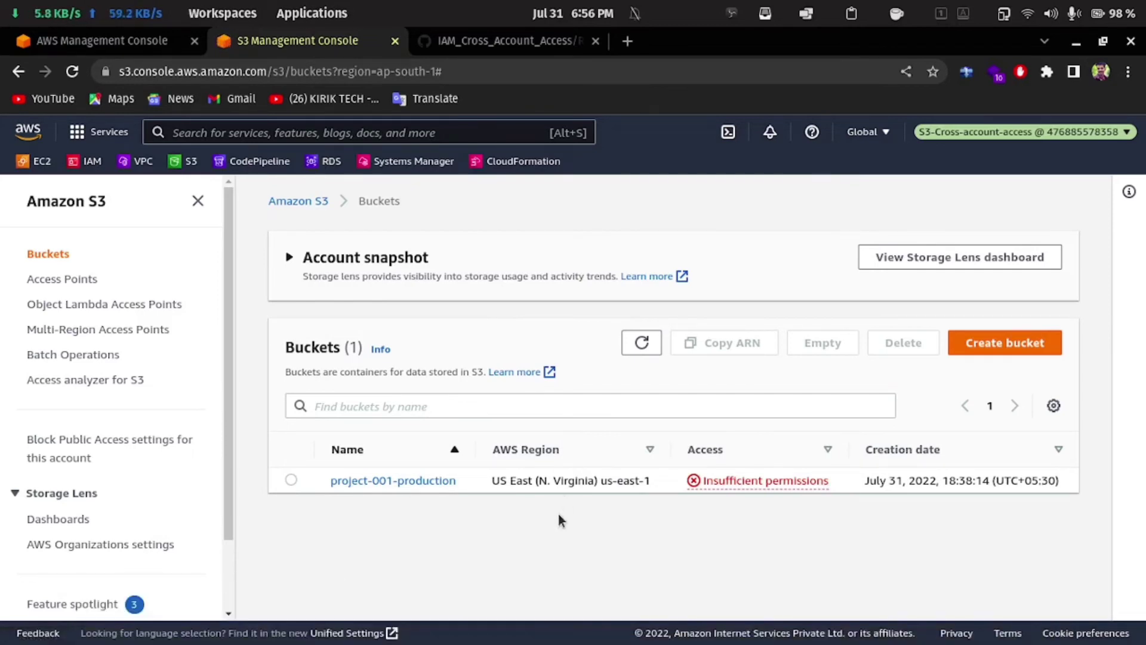
{"action": "left_click", "coordinate": [642, 343]}
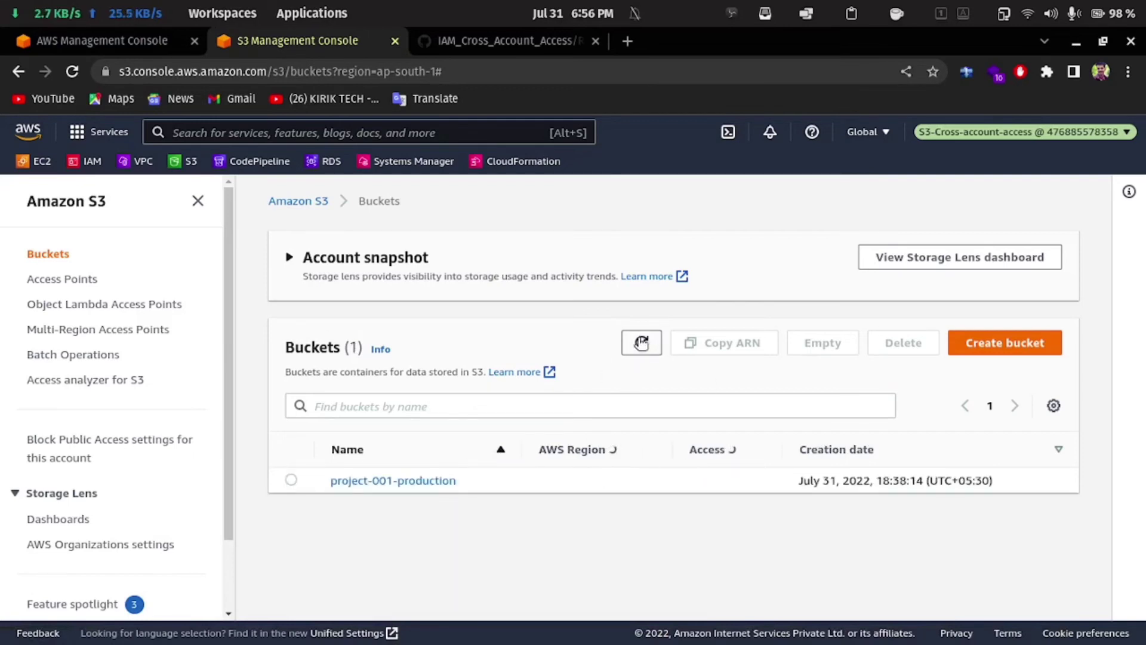
Upload Diagram_KZ_111616_d.png to the project-001-production bucket and review the upload status
{"action": "left_click", "coordinate": [397, 482]}
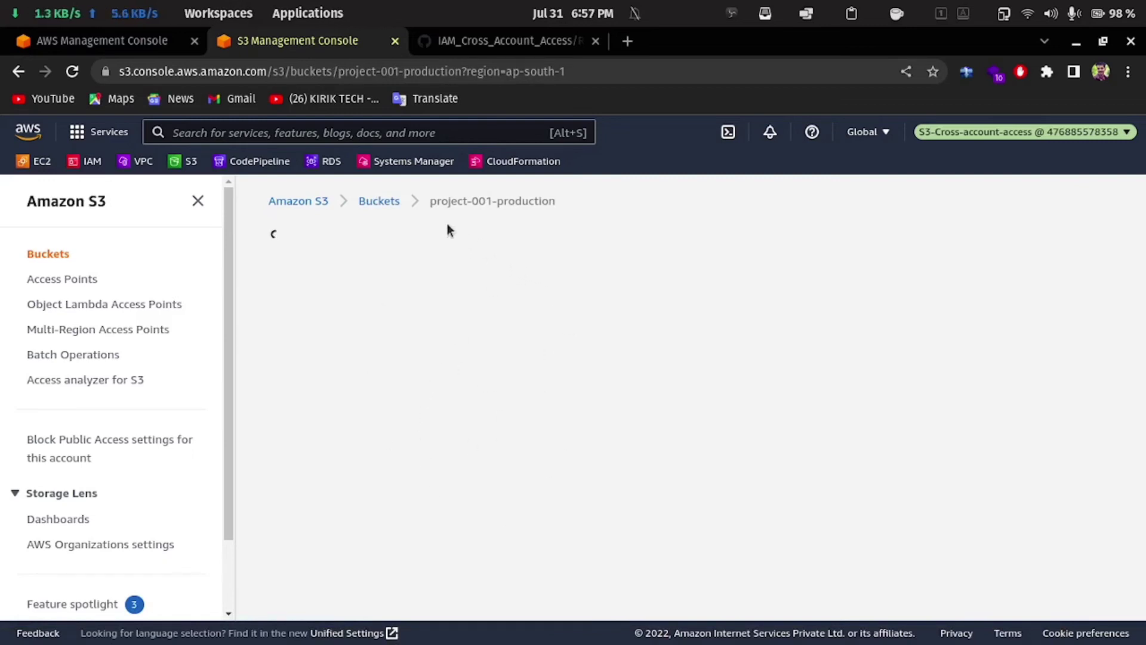
{"action": "left_click", "coordinate": [71, 72]}
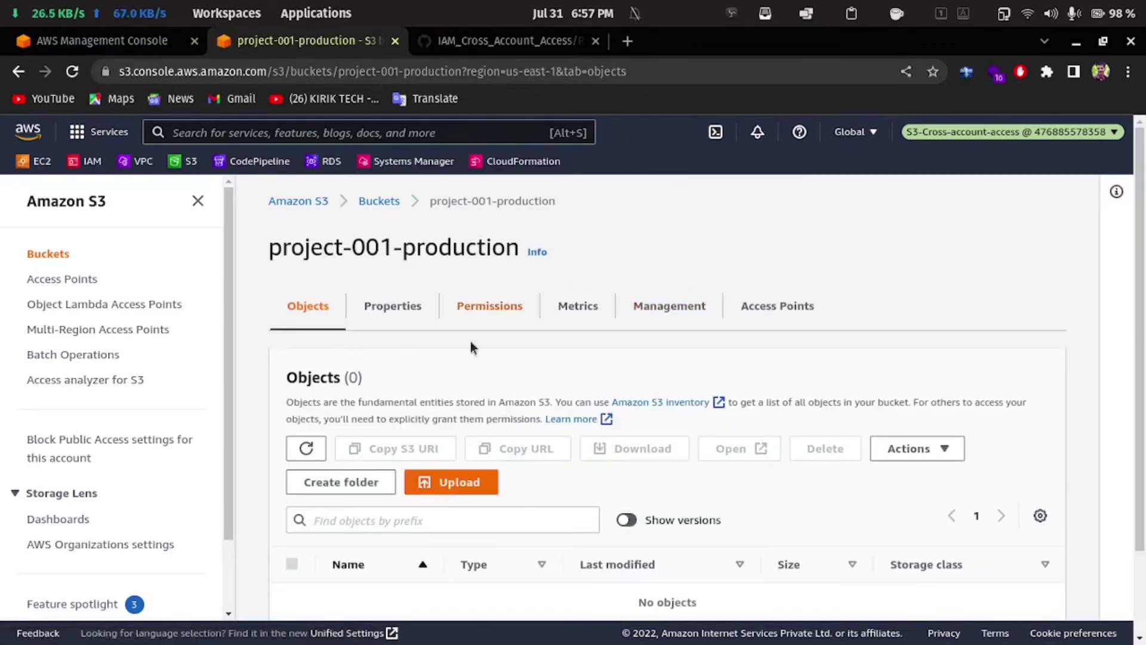
{"action": "left_click", "coordinate": [478, 485]}
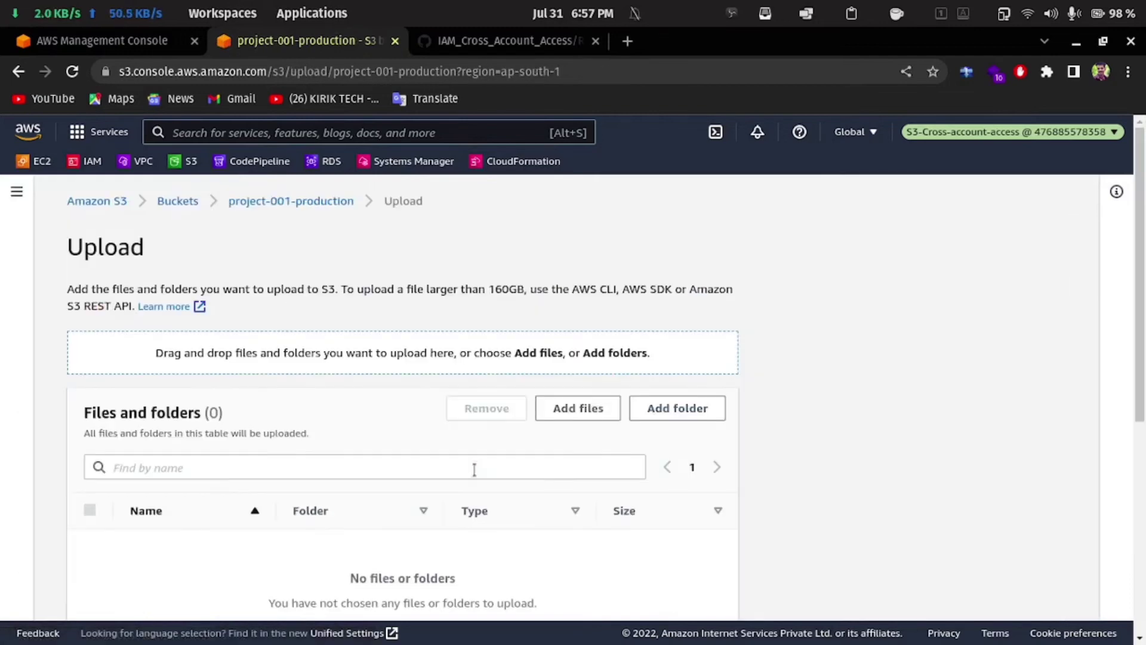
{"action": "left_click", "coordinate": [593, 406]}
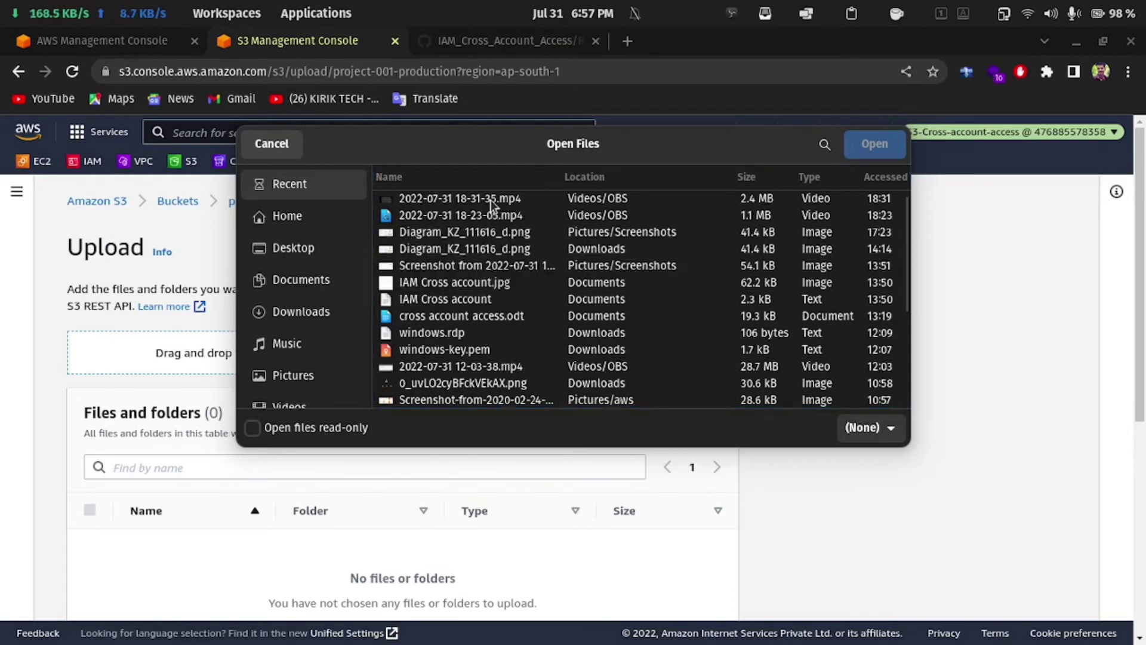
{"action": "double_click", "coordinate": [501, 234]}
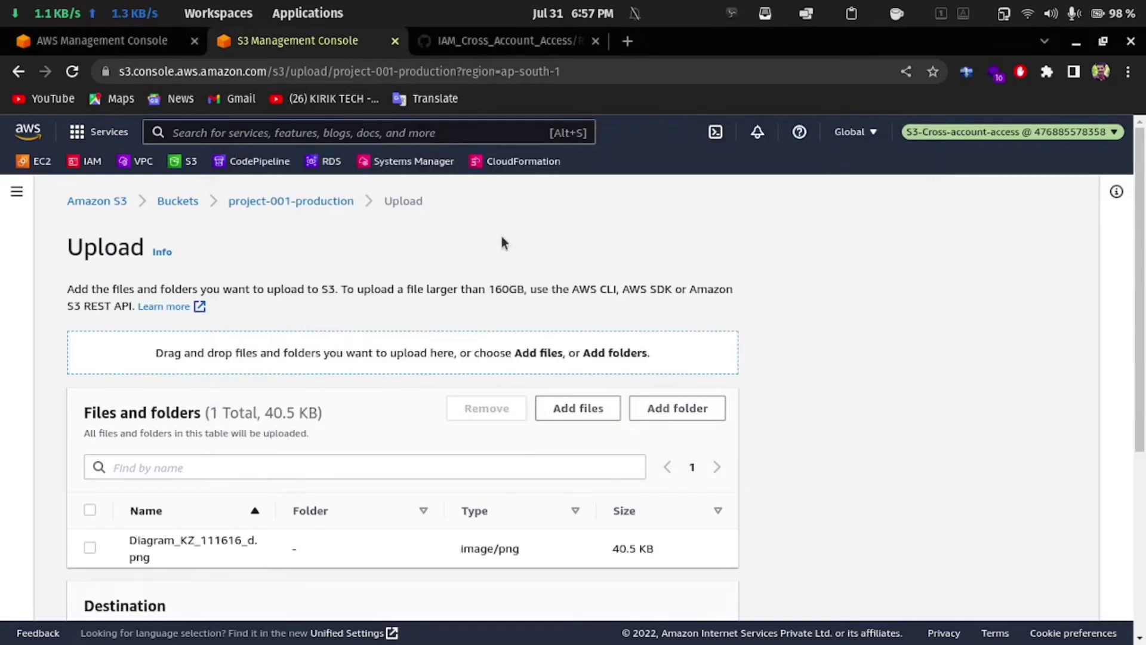
{"action": "scroll", "coordinate": [326, 509], "scroll_direction": "down", "scroll_amount": 4}
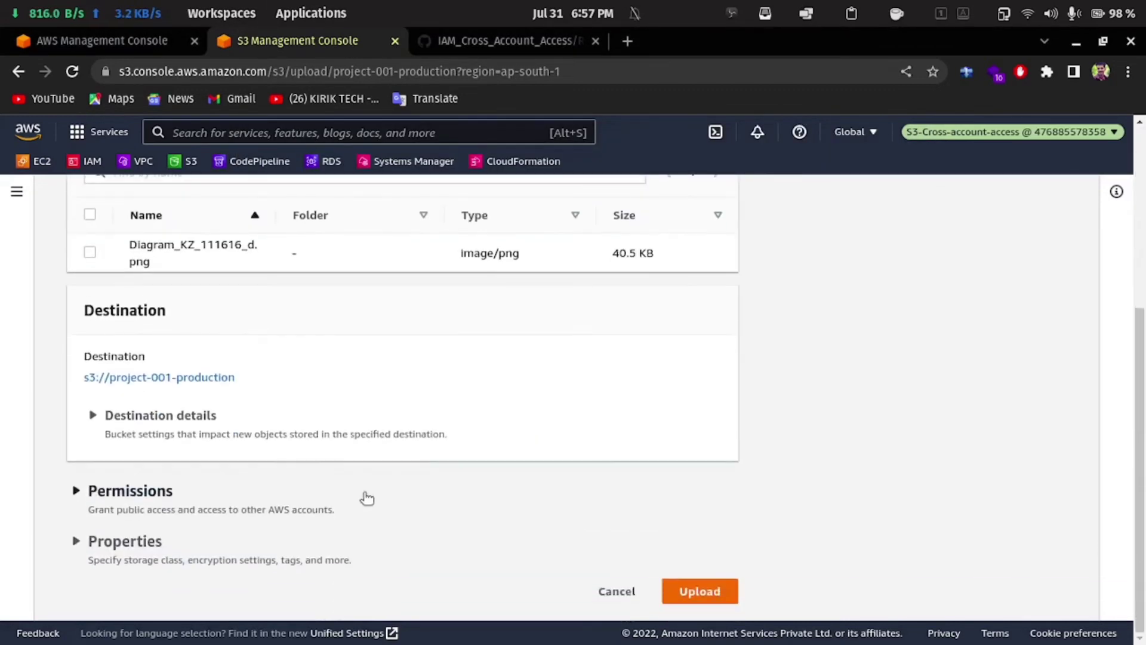
{"action": "left_click", "coordinate": [697, 590]}
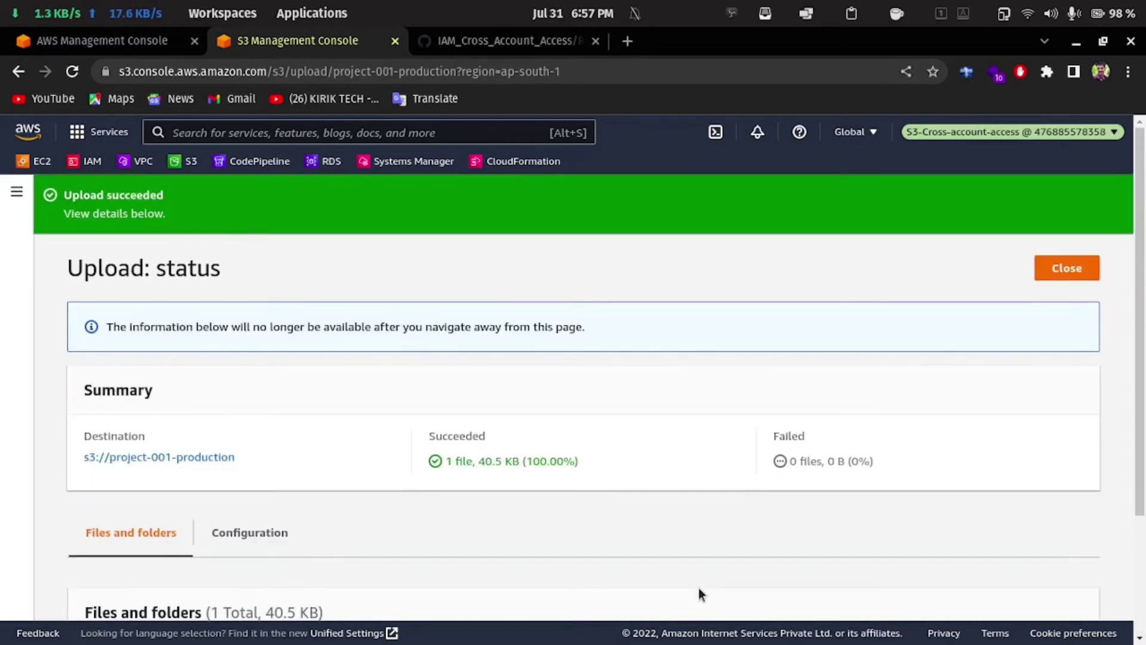
{"action": "scroll", "coordinate": [463, 392], "scroll_direction": "down", "scroll_amount": 3}
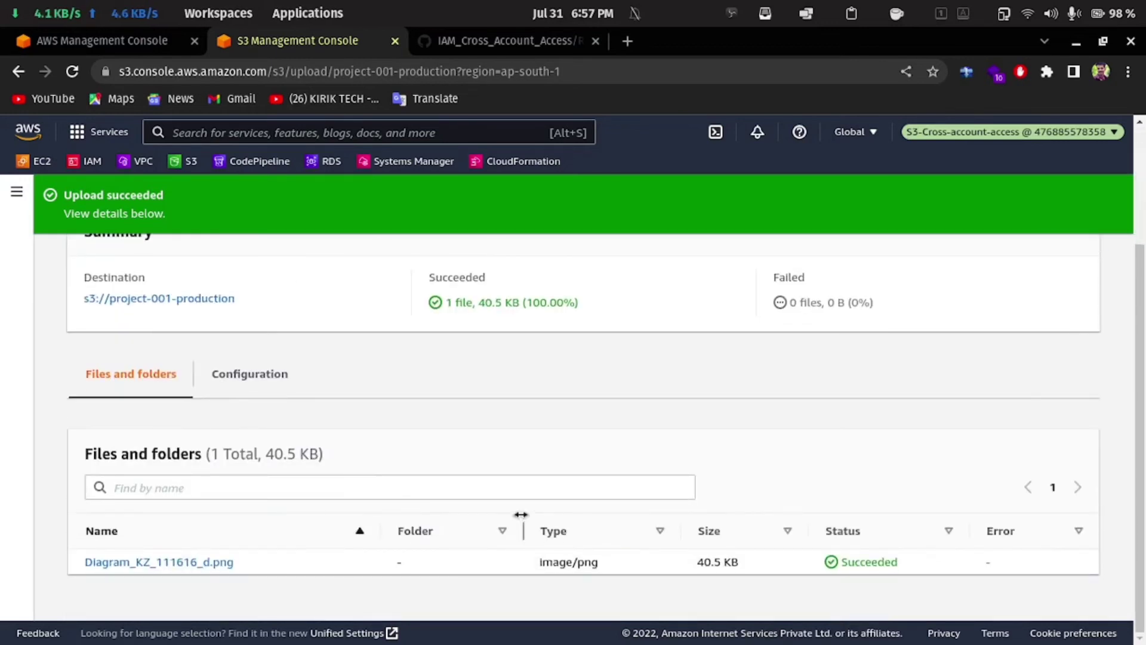
{"action": "scroll", "coordinate": [591, 480], "scroll_direction": "up", "scroll_amount": 3}
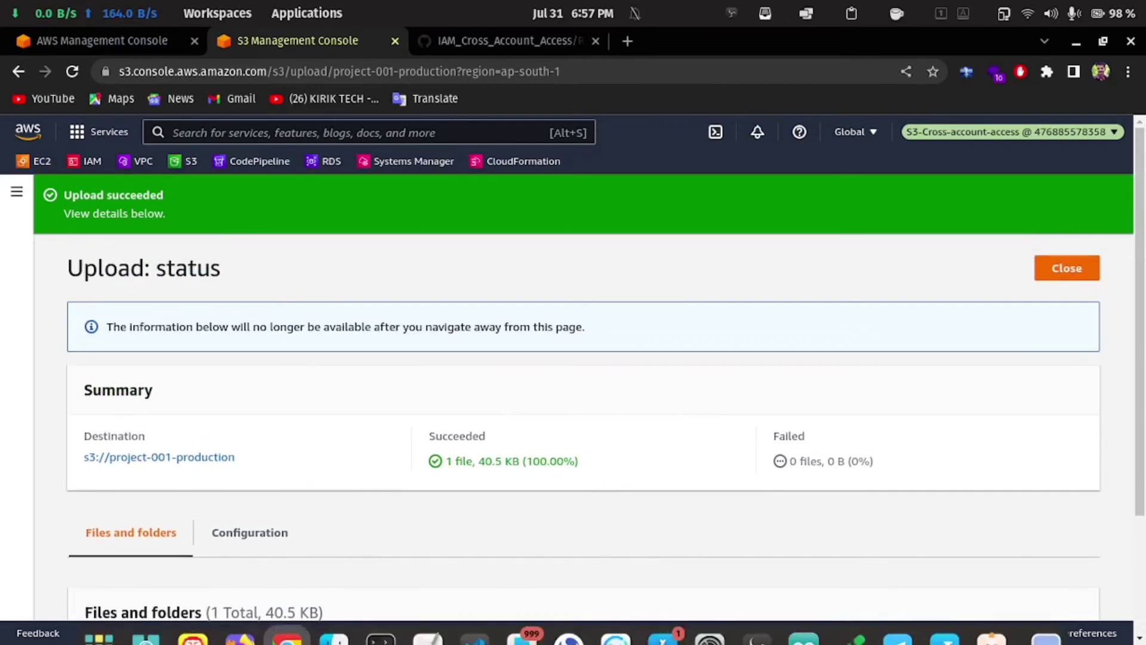
Switch to Firefox with the production account's S3 console, refresh the buckets and inspect the objects in project-001-production
{"action": "mouse_move", "coordinate": [334, 642]}
{"action": "left_click", "coordinate": [250, 637]}
{"action": "left_click", "coordinate": [277, 47]}
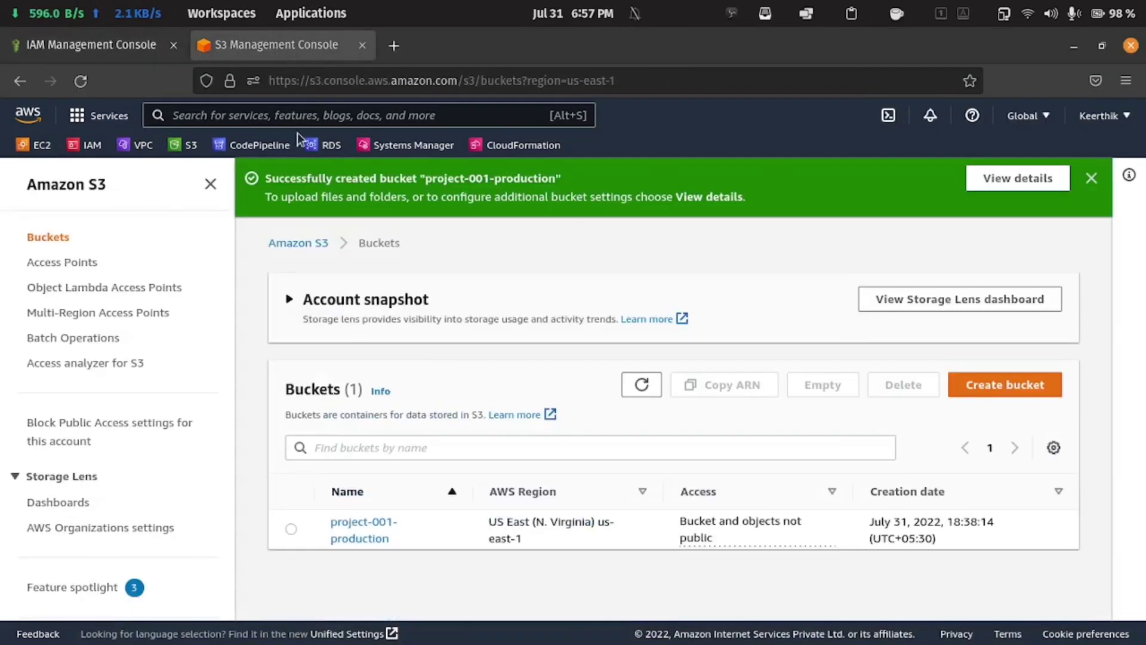
{"action": "left_click", "coordinate": [641, 385]}
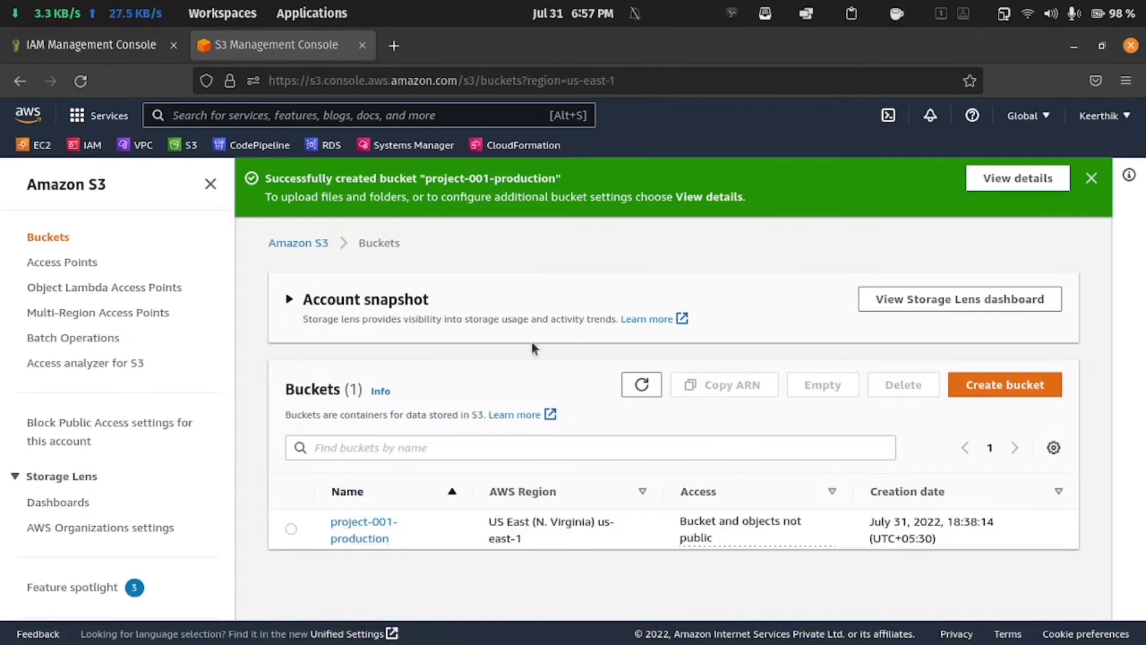
{"action": "left_click", "coordinate": [357, 528]}
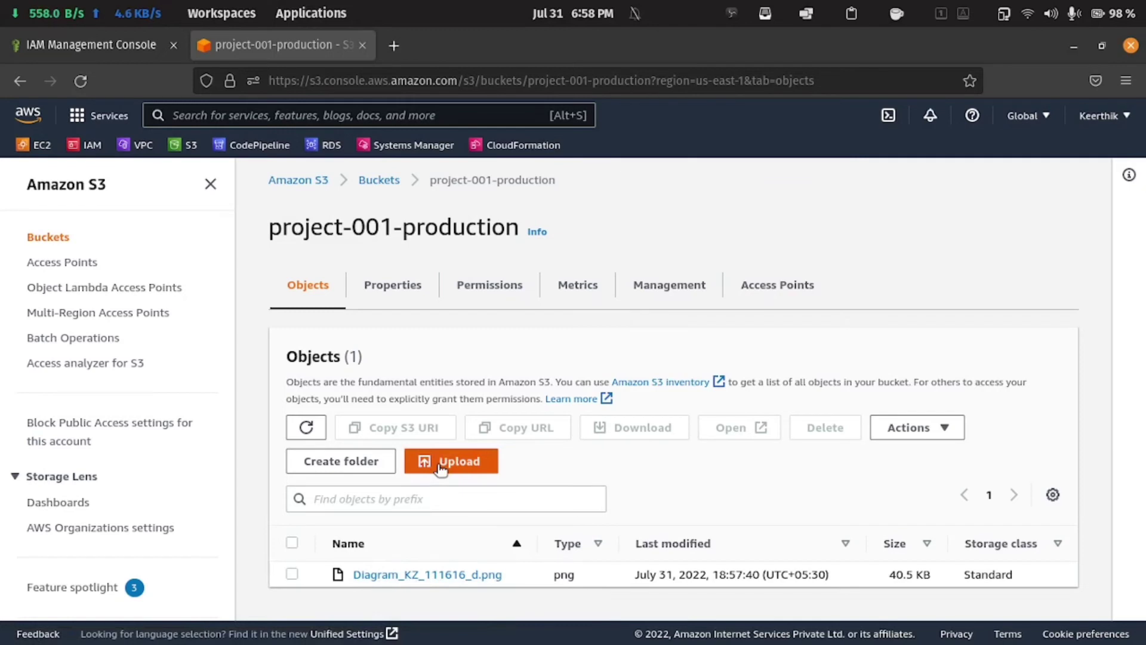
Return to the switched-role session in Chrome, review the objects in project-001-production and go back to the bucket list
{"action": "mouse_move", "coordinate": [432, 615]}
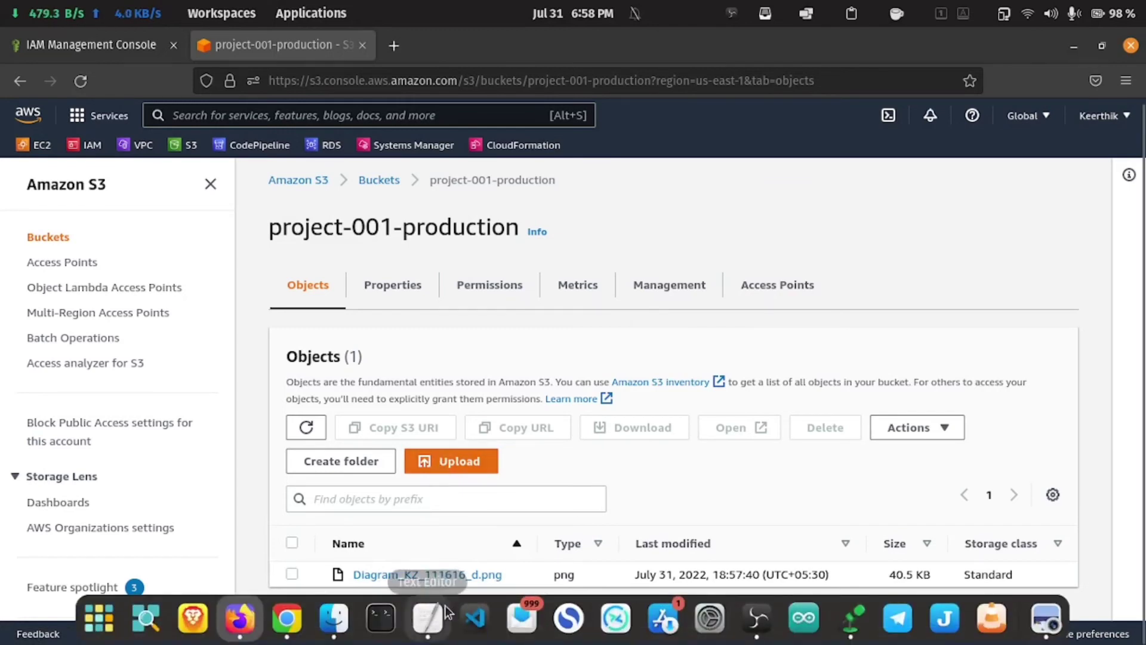
{"action": "left_click", "coordinate": [267, 627]}
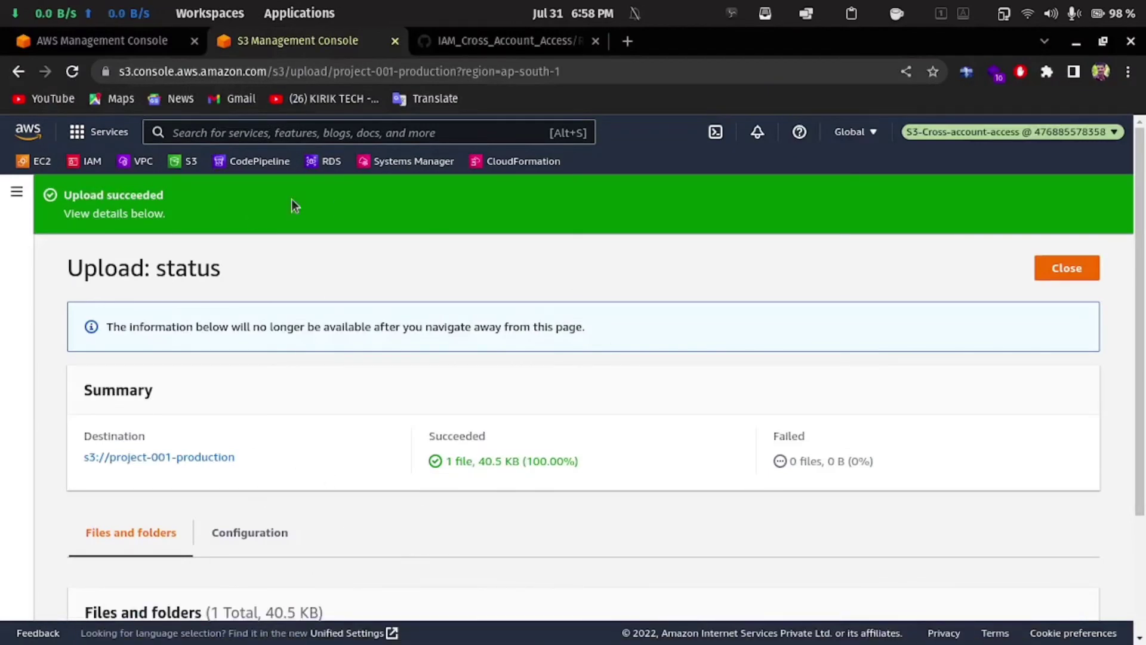
{"action": "left_click", "coordinate": [19, 72]}
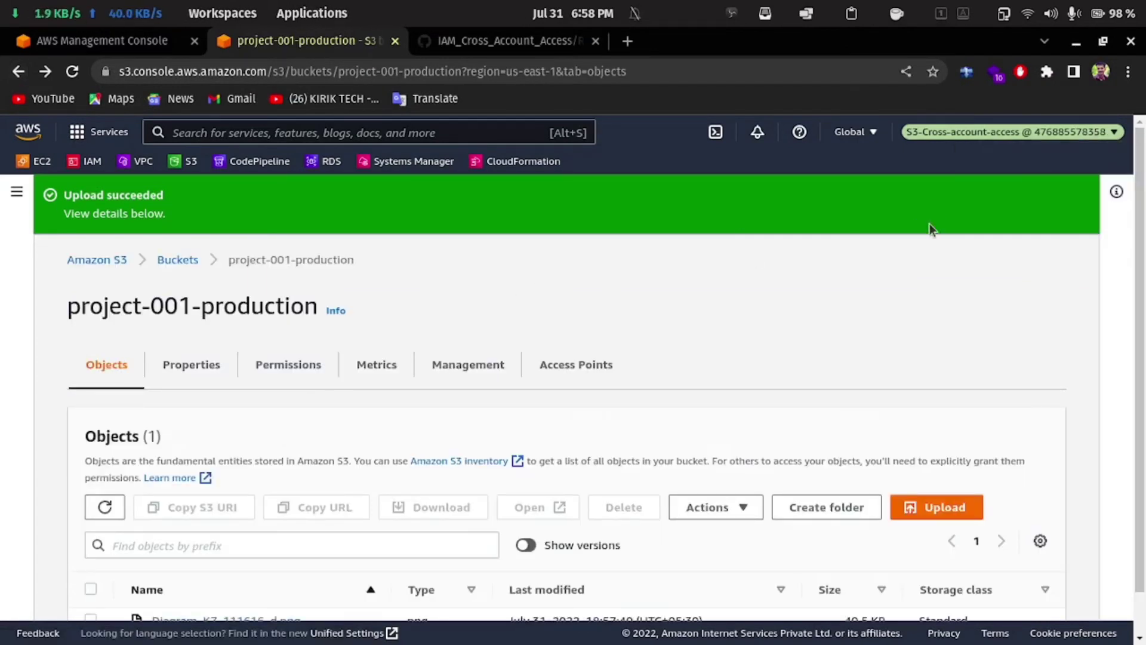
{"action": "scroll", "coordinate": [522, 421], "scroll_direction": "down", "scroll_amount": 1}
{"action": "scroll", "coordinate": [271, 406], "scroll_direction": "up", "scroll_amount": 1}
{"action": "left_click", "coordinate": [178, 261]}
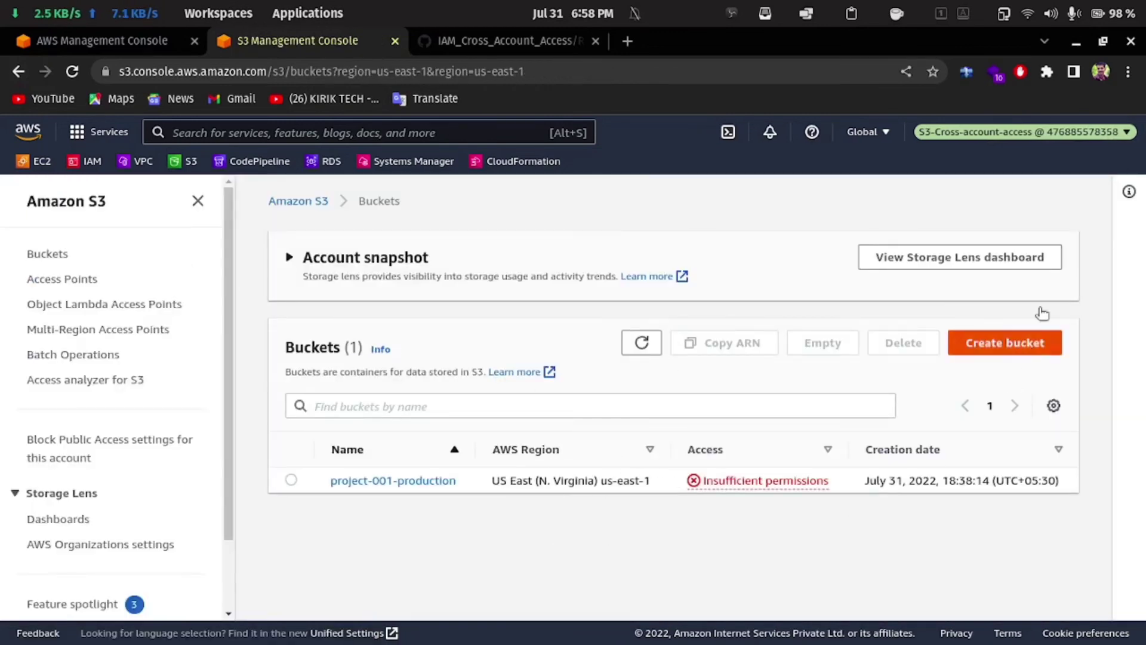
Switch back from the S3-Cross-account-access role to the developer user, reload the project-001-production page and return to the S3 bucket list
{"action": "left_click", "coordinate": [1100, 134]}
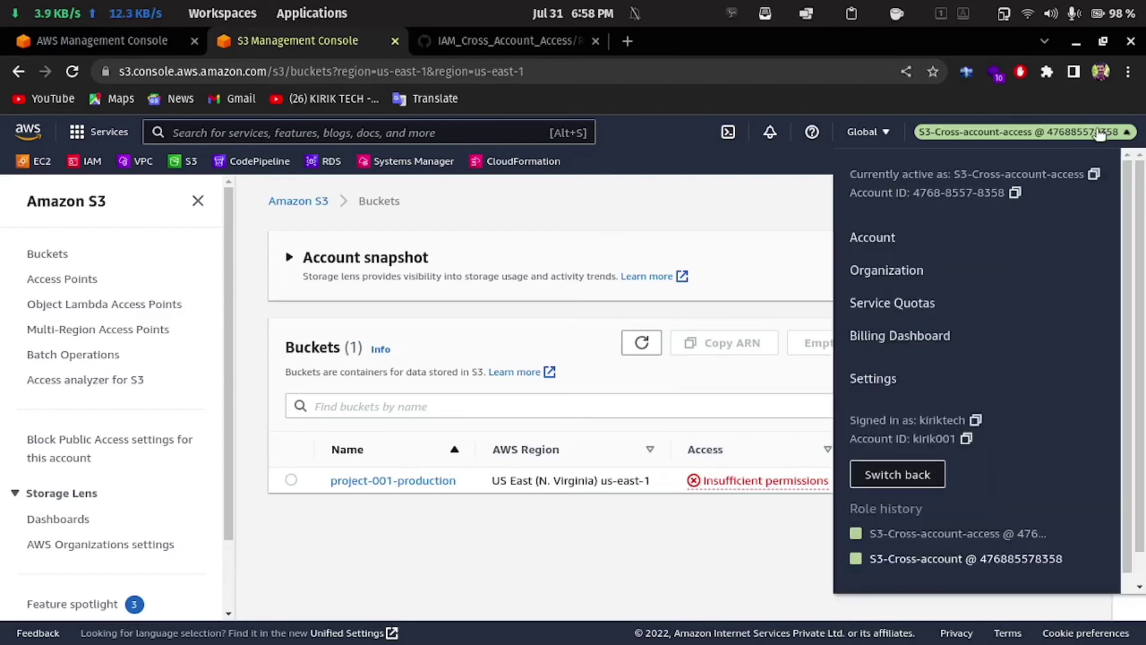
{"action": "left_click", "coordinate": [923, 478]}
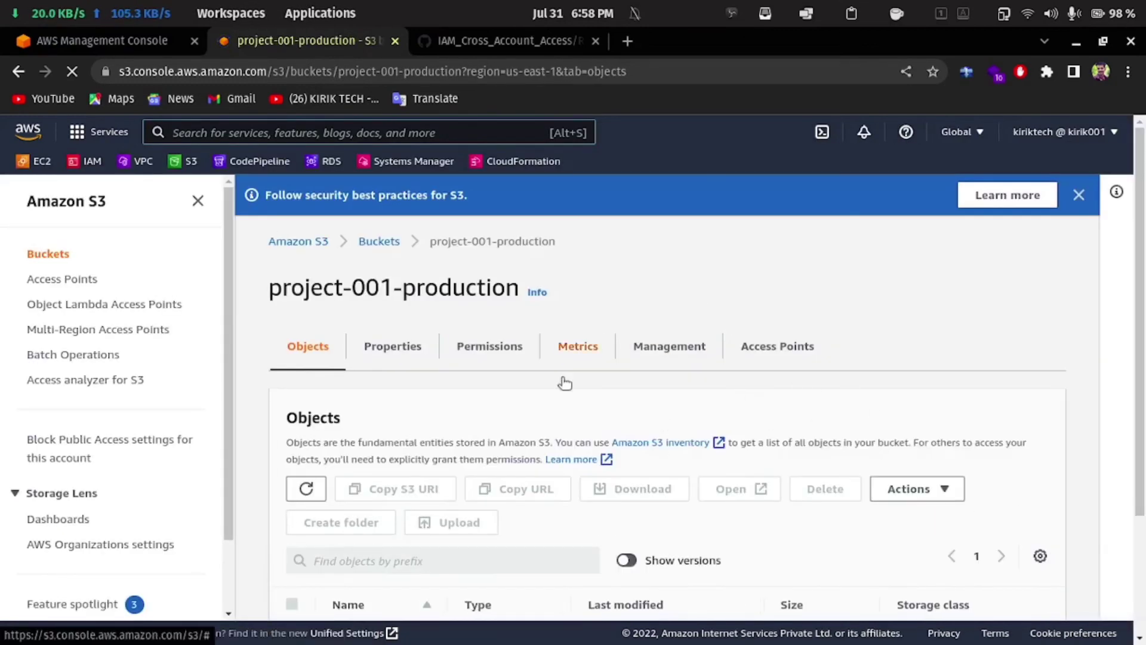
{"action": "scroll", "coordinate": [472, 566], "scroll_direction": "down", "scroll_amount": 1}
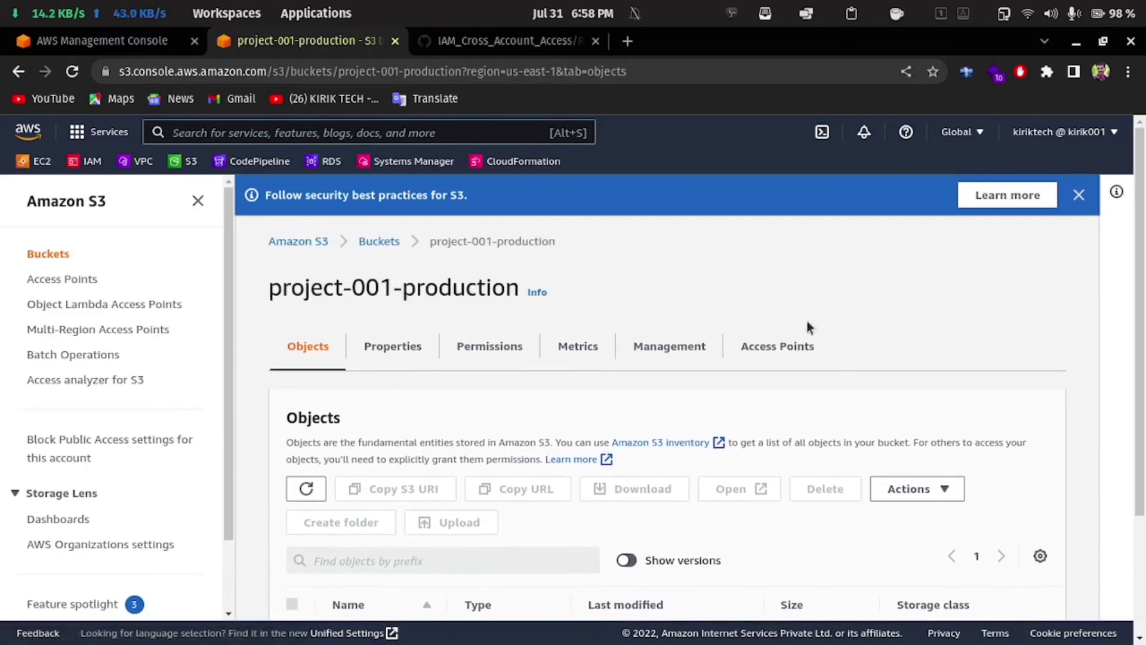
{"action": "left_click", "coordinate": [72, 71]}
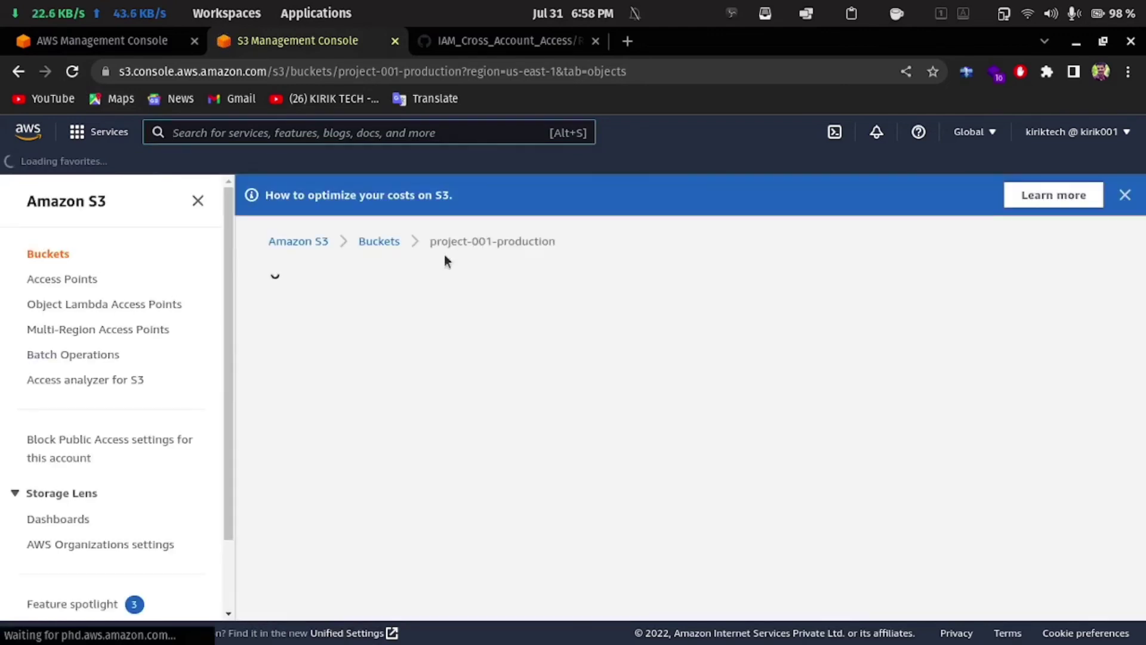
{"action": "left_click", "coordinate": [379, 241]}
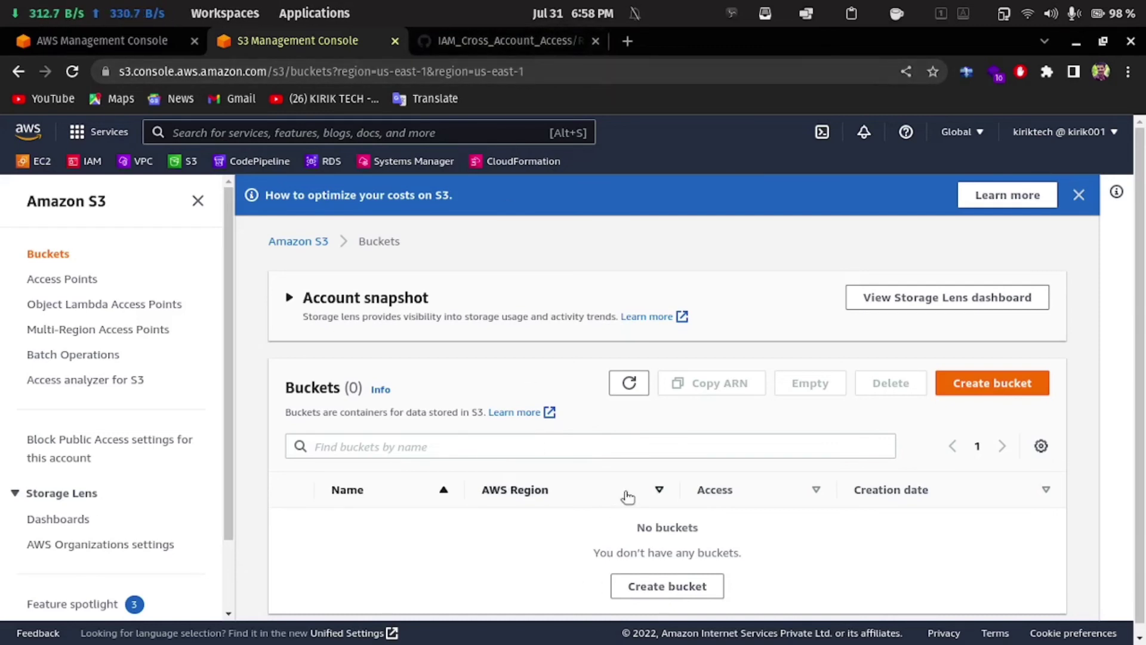
Switch to the image viewer and review the IAM Cross Account Access diagram and Diagram_KZ_111616_d.png
{"action": "mouse_move", "coordinate": [836, 642]}
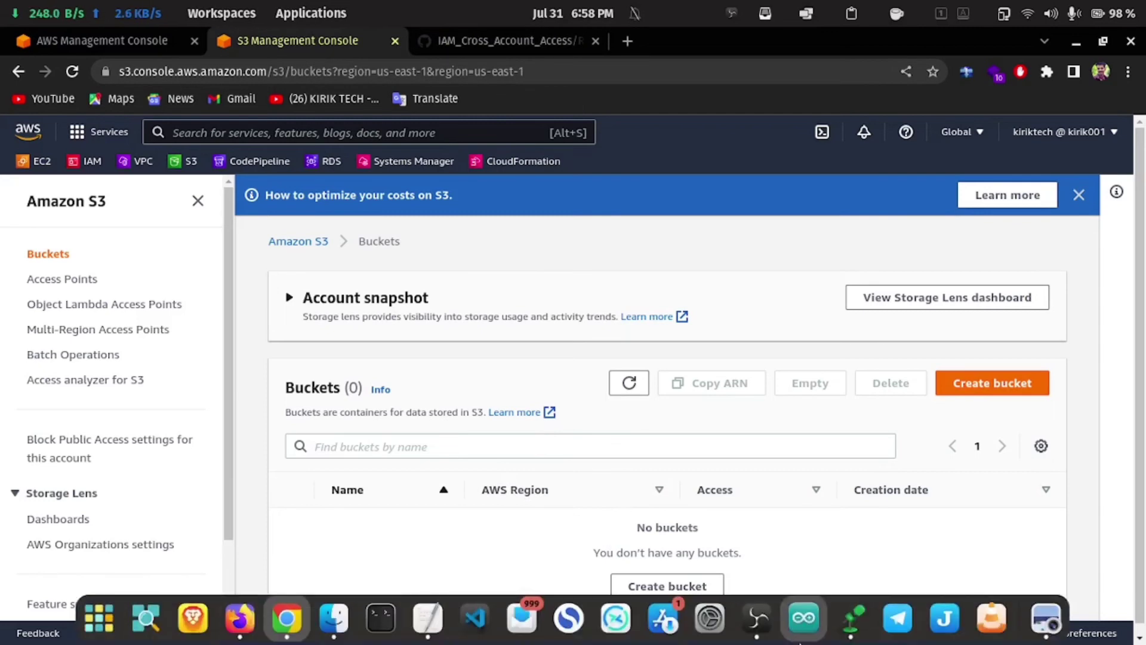
{"action": "left_click", "coordinate": [1050, 630]}
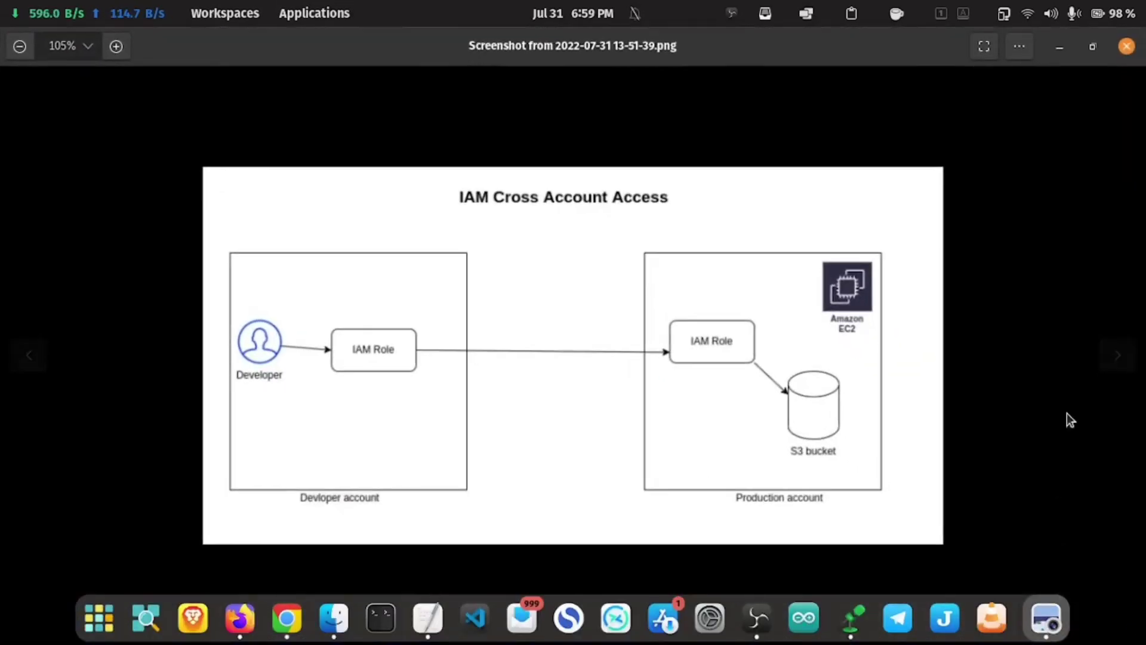
{"action": "left_click", "coordinate": [1129, 357]}
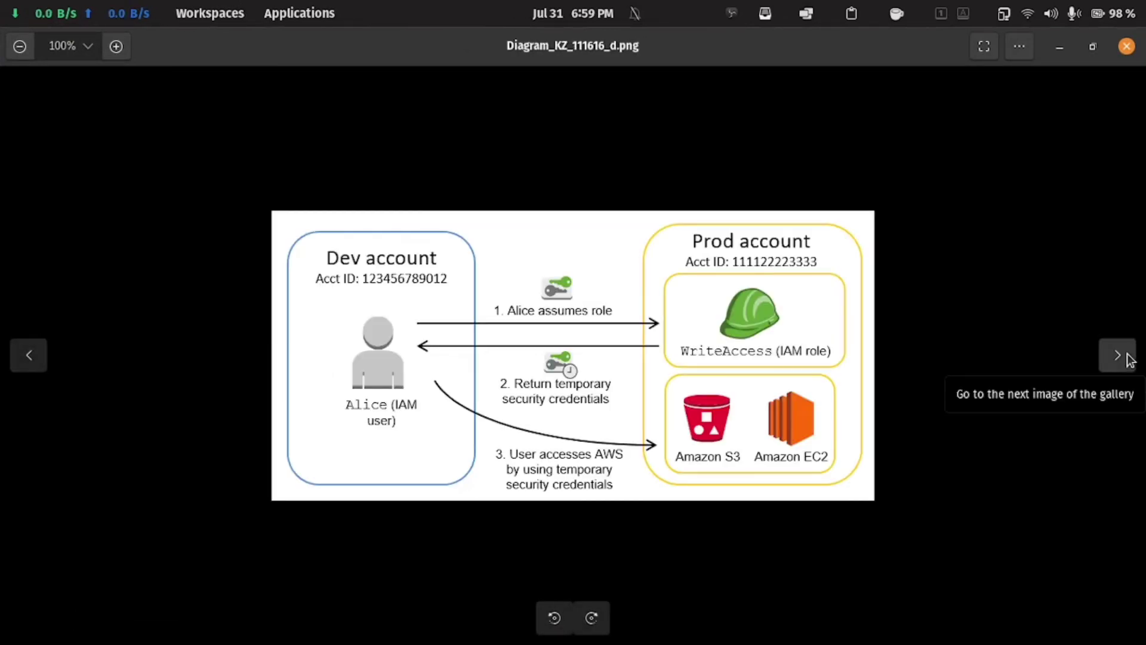
{"action": "scroll", "coordinate": [987, 343], "scroll_direction": "up", "scroll_amount": 1}
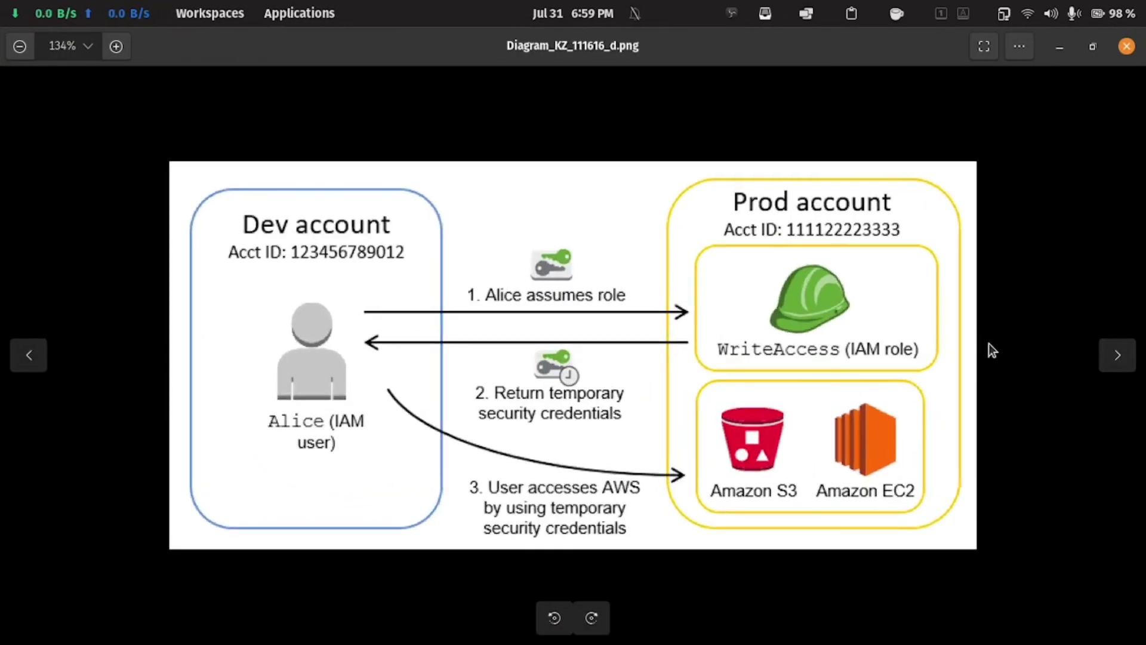